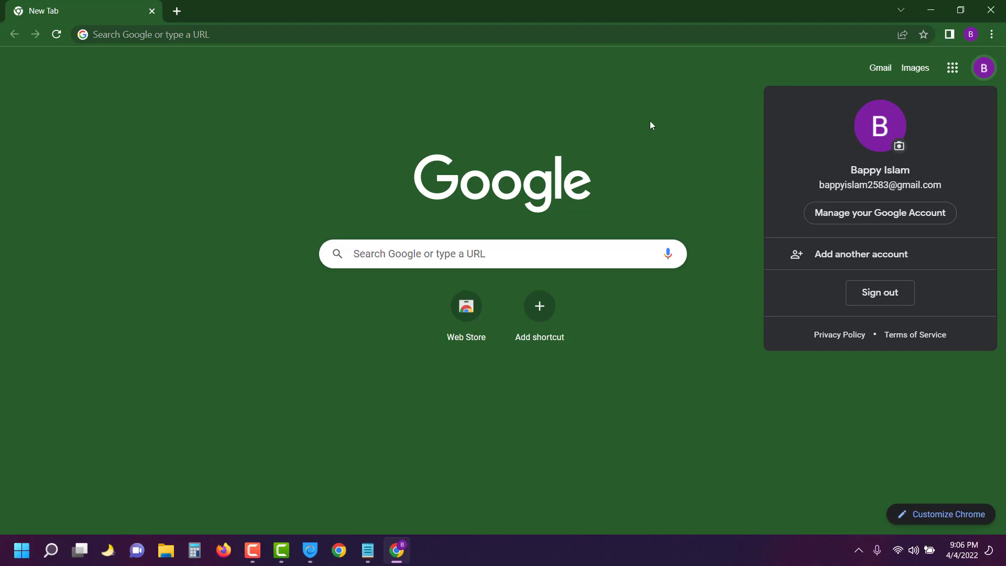
# Dismiss the Google account panel and focus the address bar for a web search
pyautogui.click(258, 159)
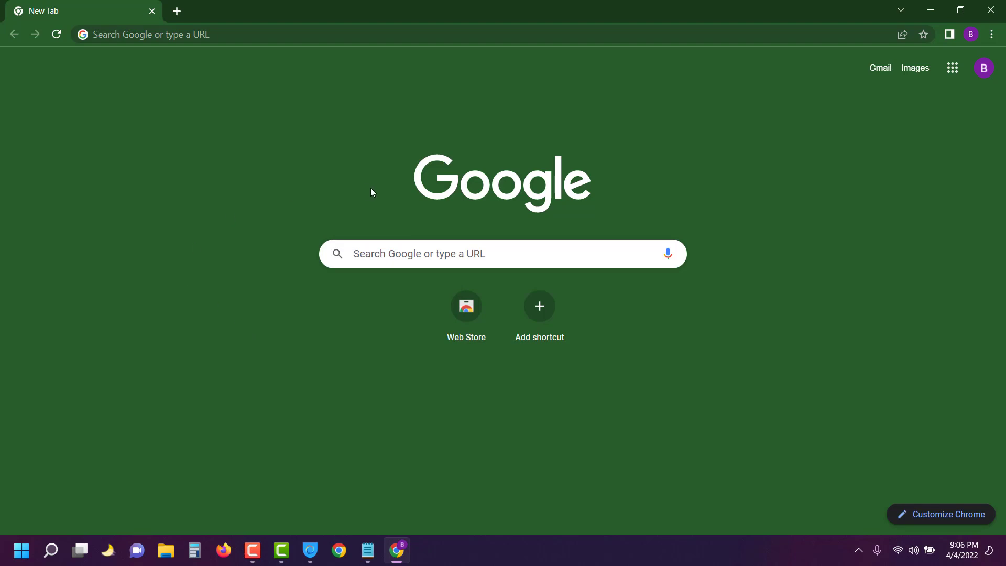
pyautogui.click(139, 34)
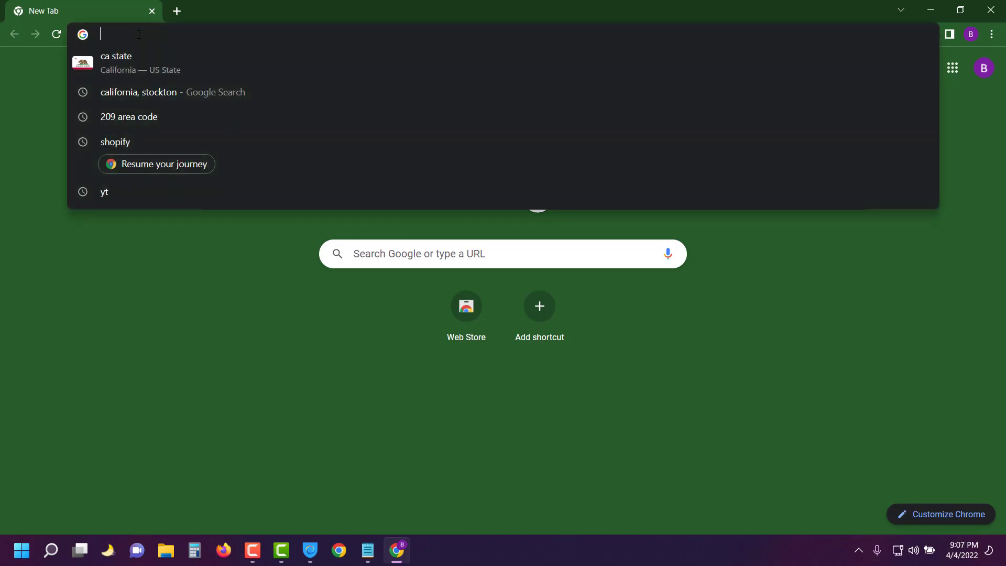
# Search Google for 'shopify' and open the official Shopify website
pyautogui.write('shopify')
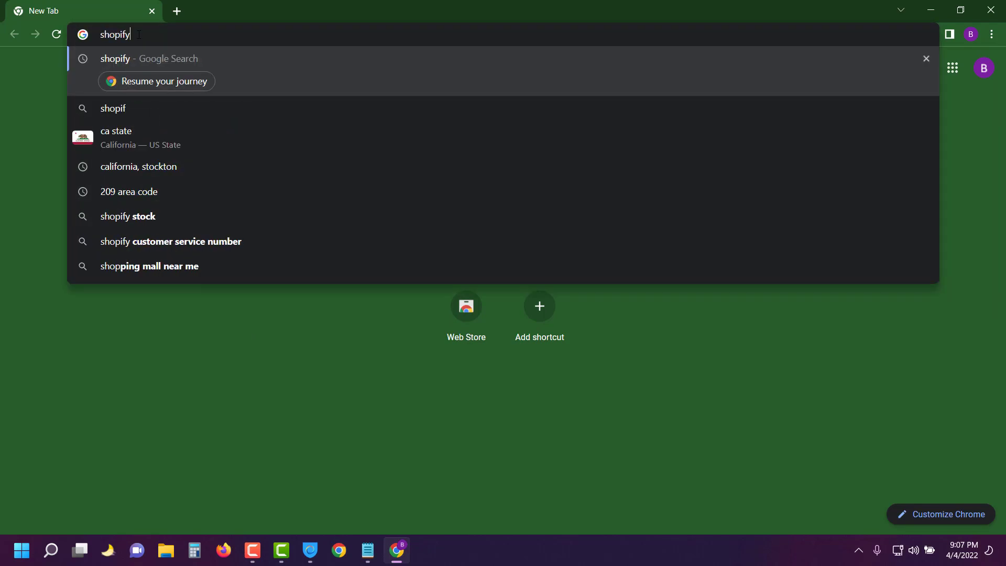
pyautogui.press('Return')
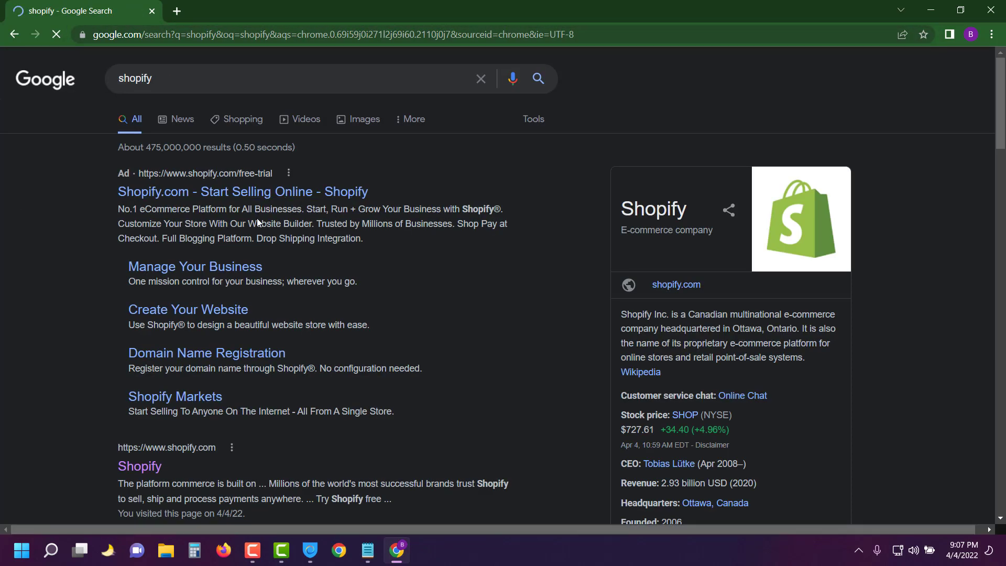
pyautogui.scroll(-2, 243, 266)
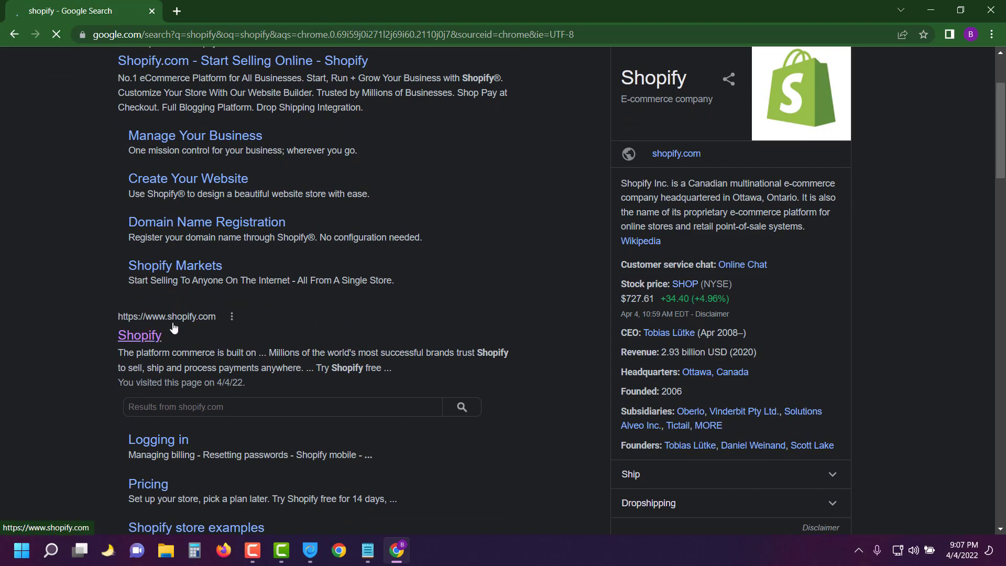
pyautogui.click(113, 338)
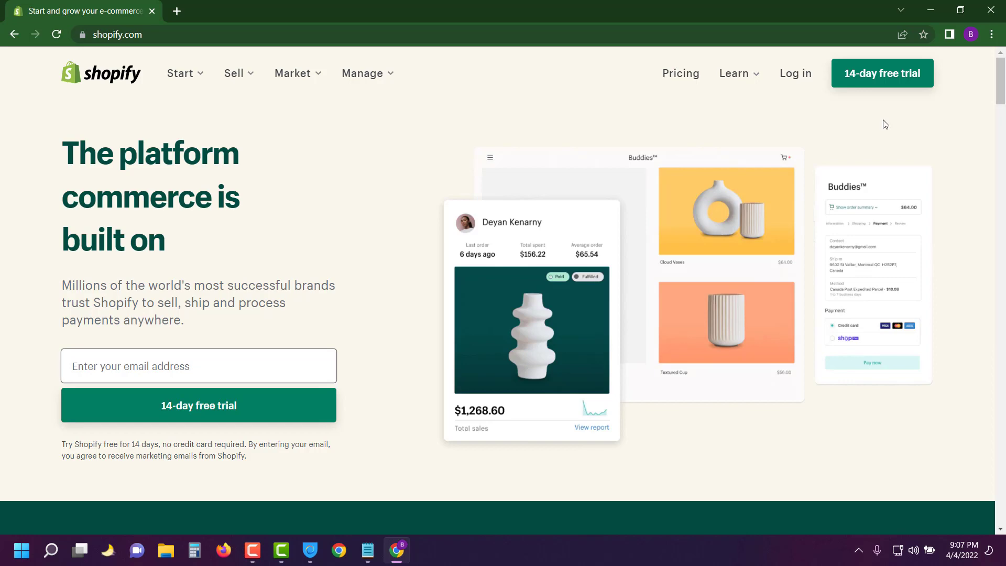
# Open the free 14-day trial sign-up form plus a second tab showing the Google account details
pyautogui.click(881, 73)
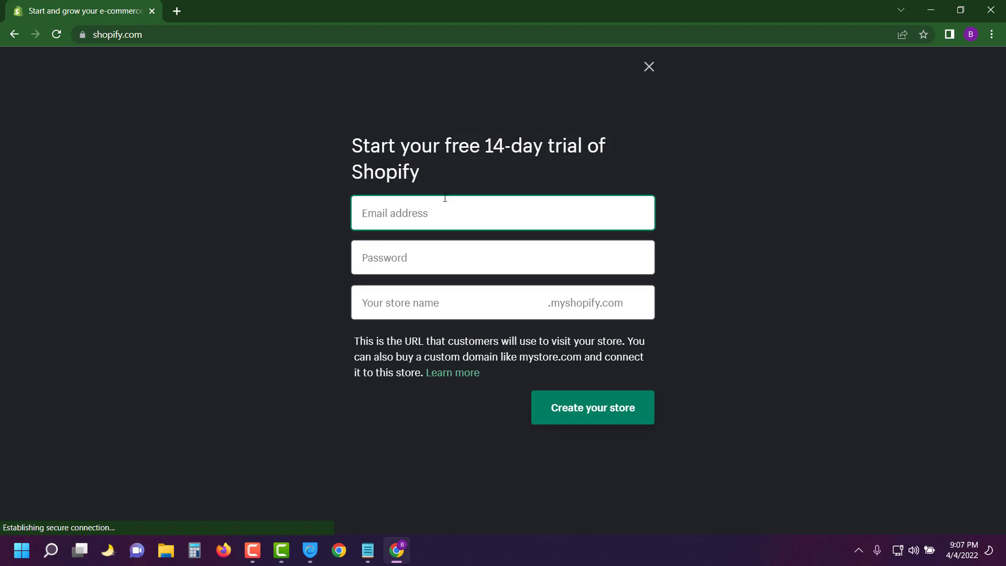
pyautogui.click(180, 18)
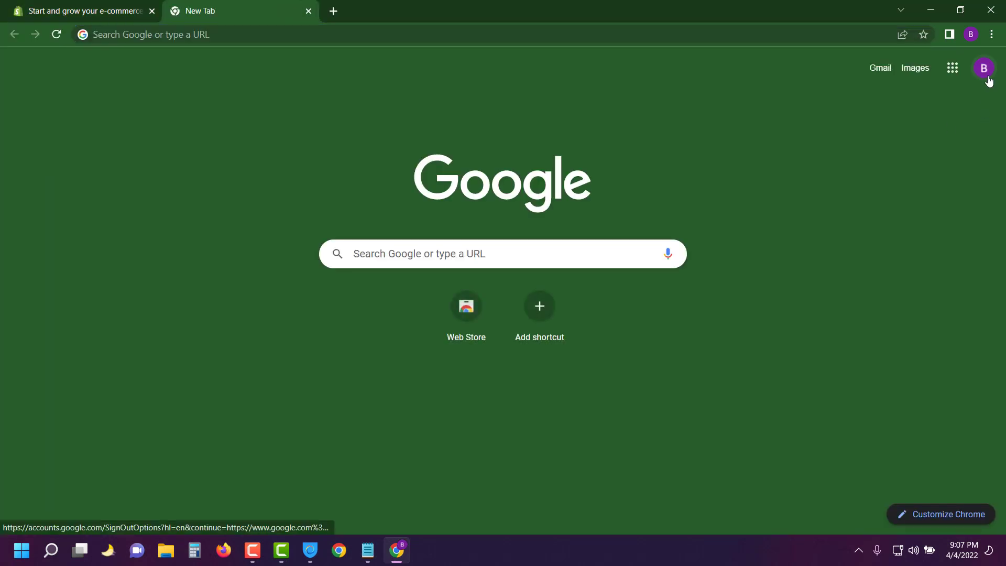
pyautogui.click(988, 79)
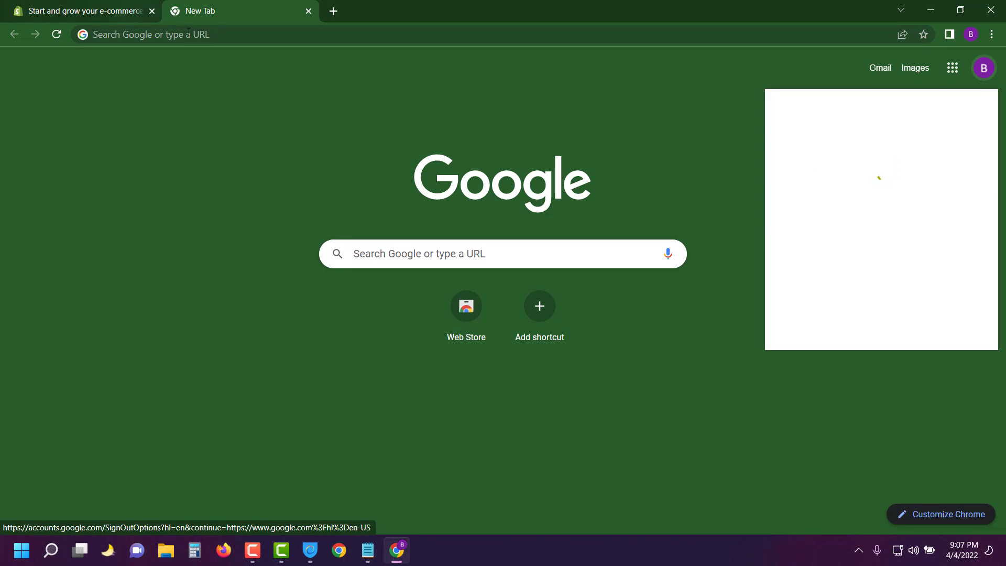
pyautogui.click(76, 10)
pyautogui.click(383, 255)
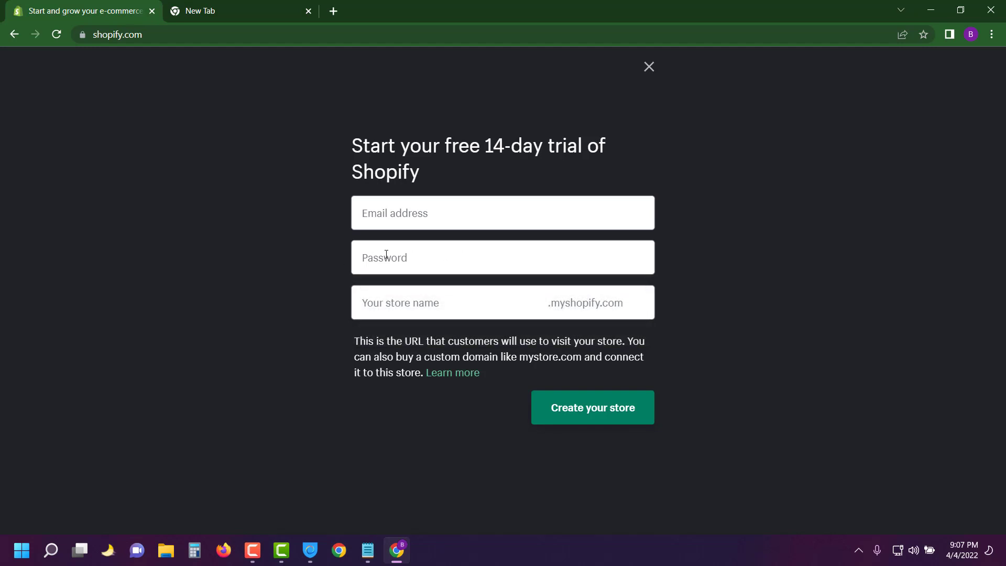
pyautogui.click(386, 307)
# Copy the Google account e-mail address and return to the sign-up form's e-mail field
pyautogui.click(241, 7)
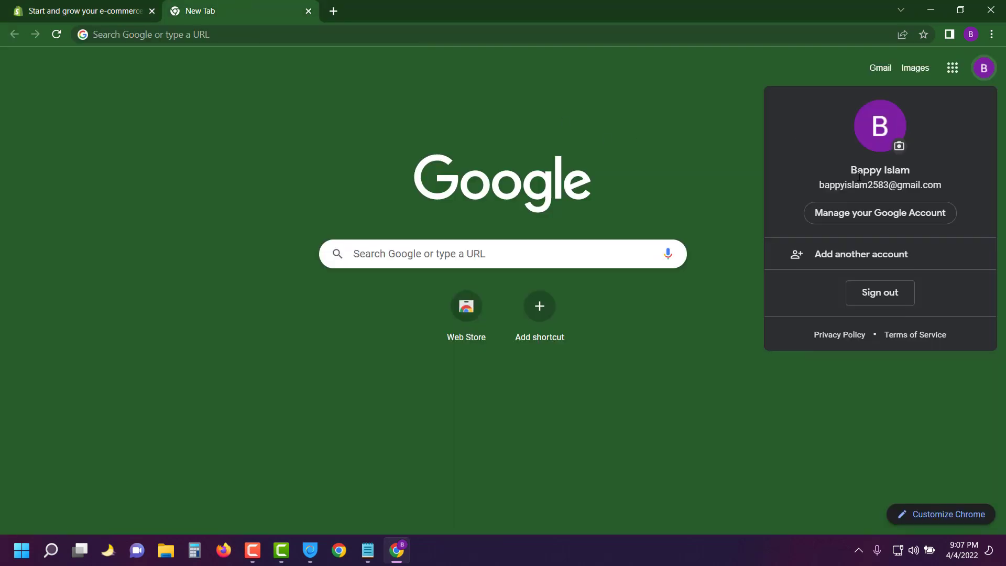
pyautogui.tripleClick(867, 185)
pyautogui.hotkey('ctrl', 'c')
pyautogui.click(107, 9)
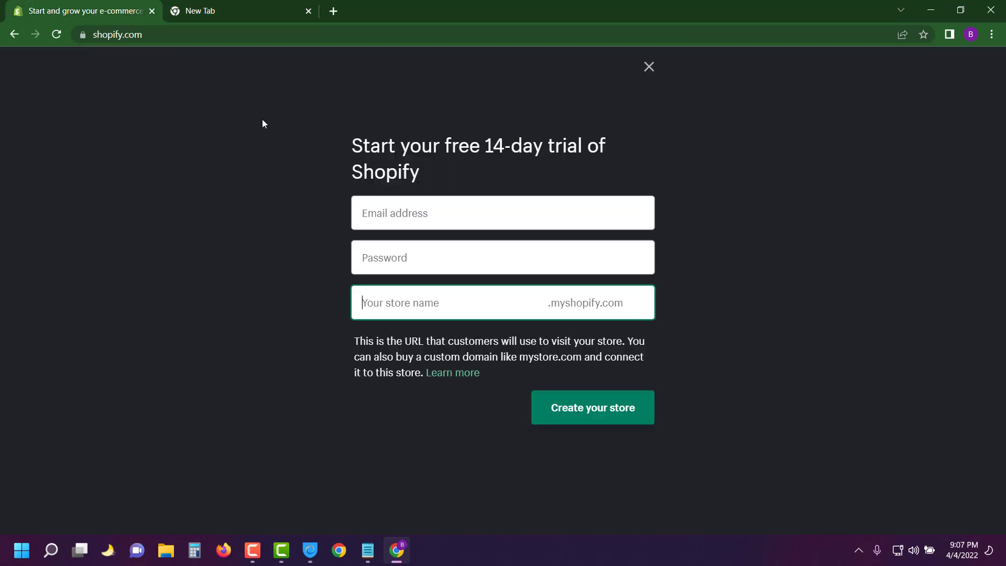
pyautogui.click(421, 216)
# Fill in the account e-mail, a password, and the store name 'baappyusastore'
pyautogui.hotkey('ctrl', 'v')
pyautogui.click(417, 252)
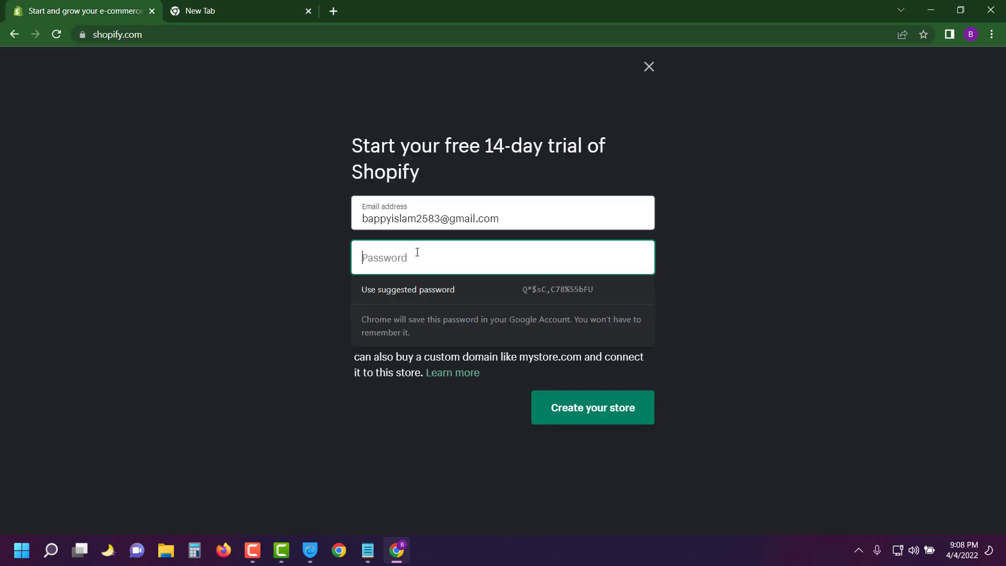
pyautogui.write('*********')
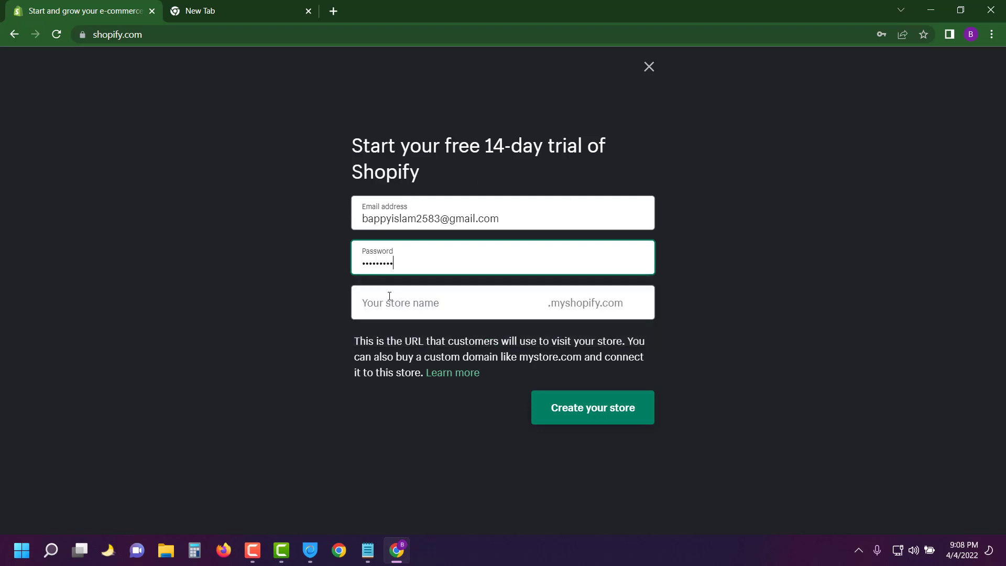
pyautogui.click(492, 308)
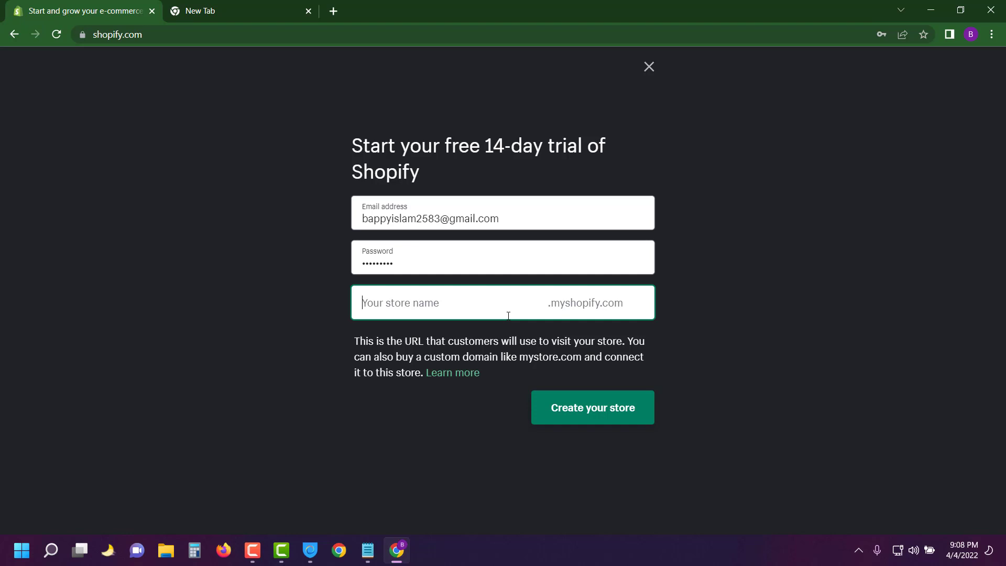
pyautogui.write('b')
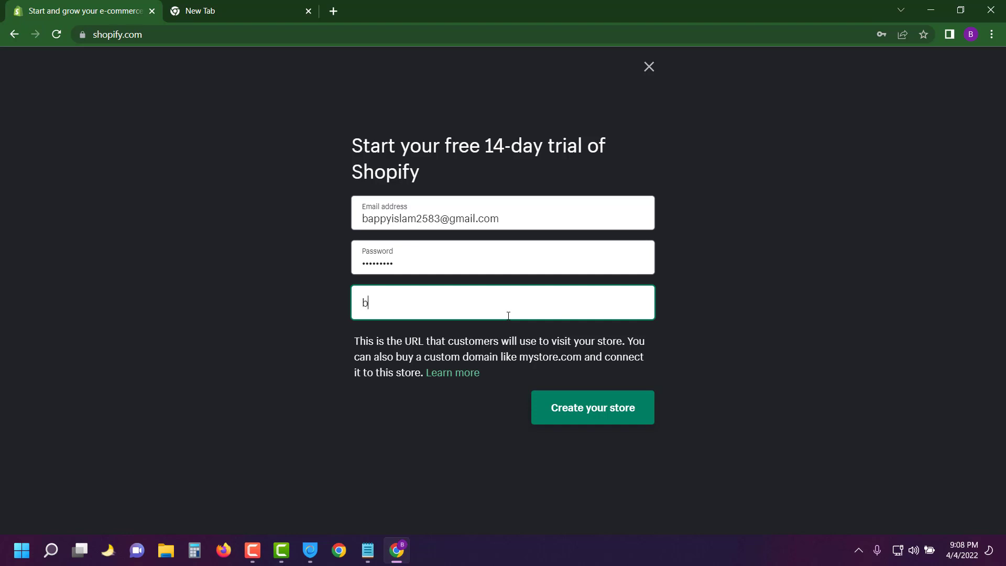
pyautogui.write('aappy')
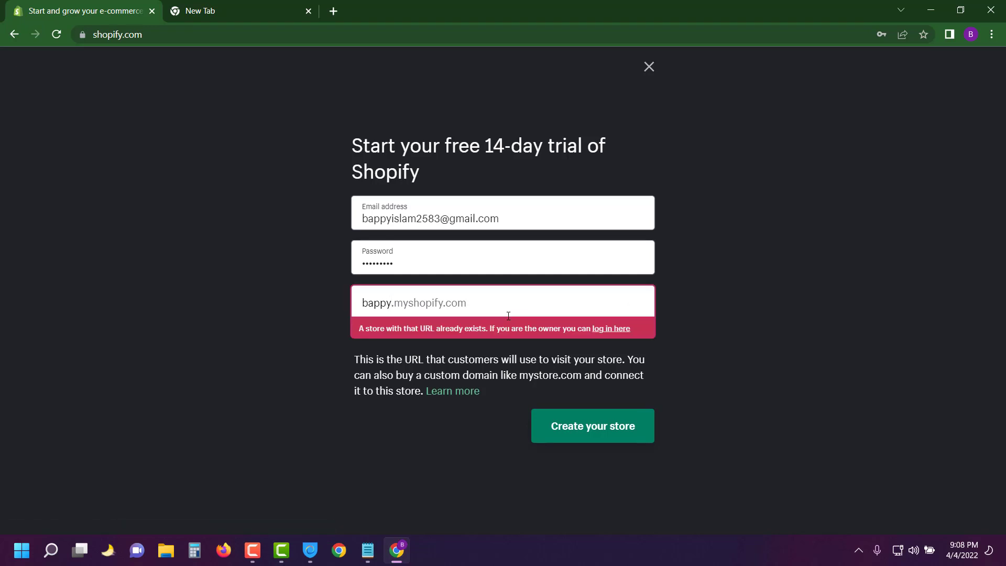
pyautogui.write('us')
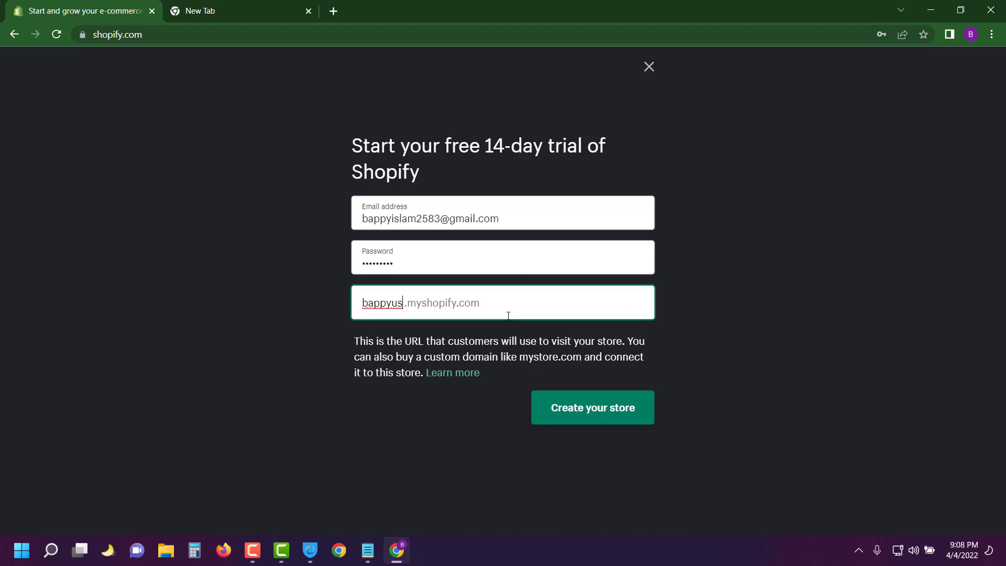
pyautogui.write('astore')
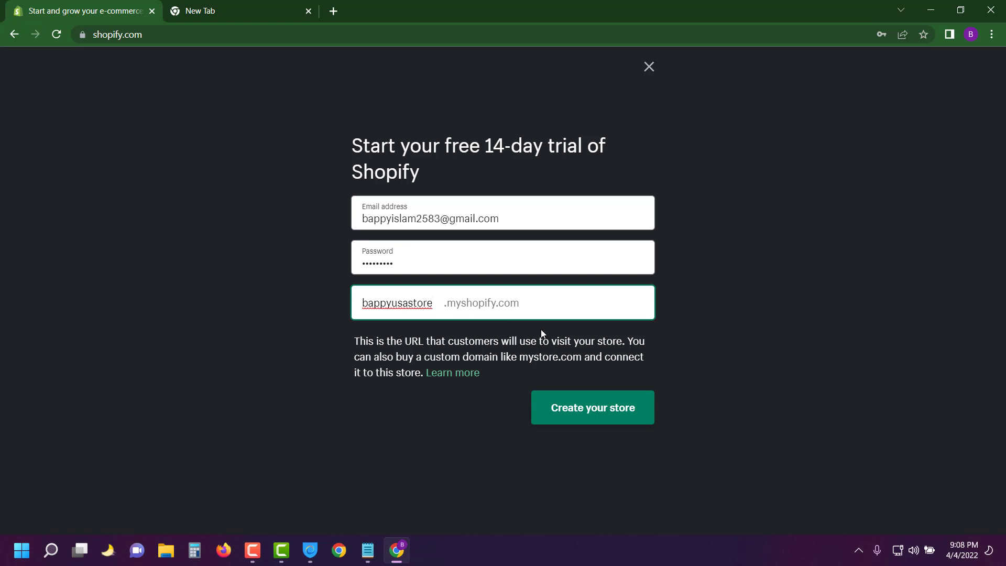
# Create the store and save the new account password in Chrome
pyautogui.click(600, 416)
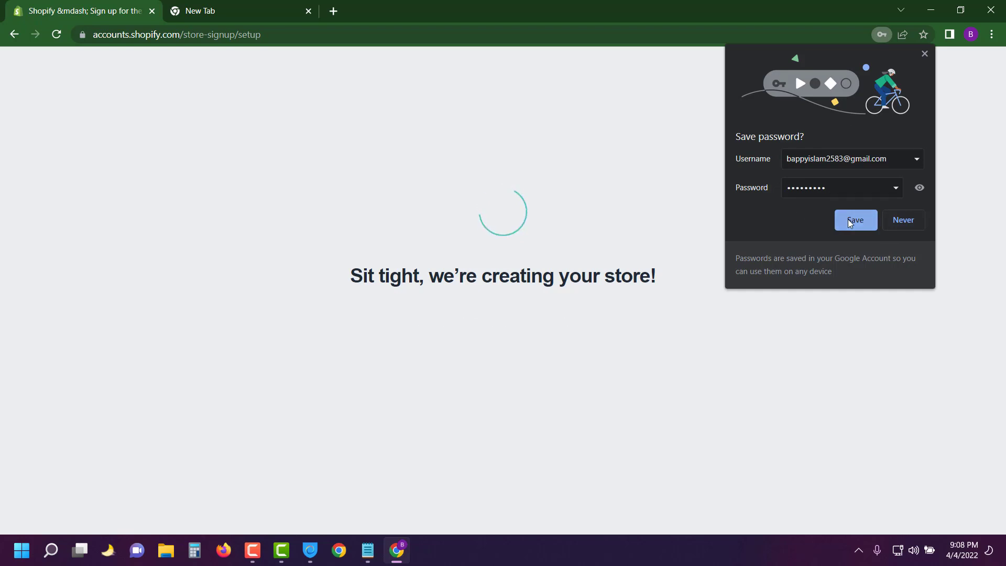
pyautogui.click(852, 220)
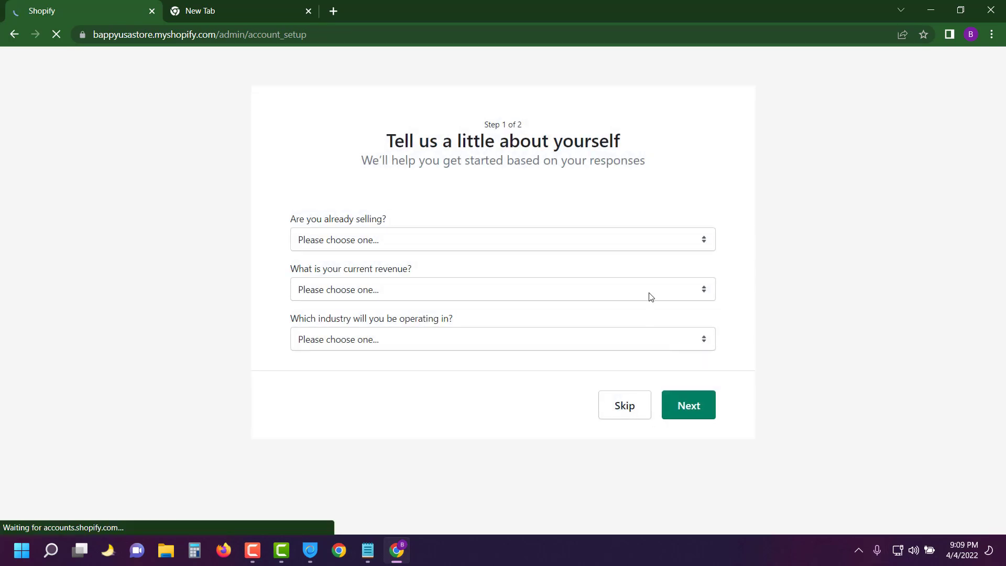
# Answer that you're just playing around and select Yes for dropshipping
pyautogui.click(375, 239)
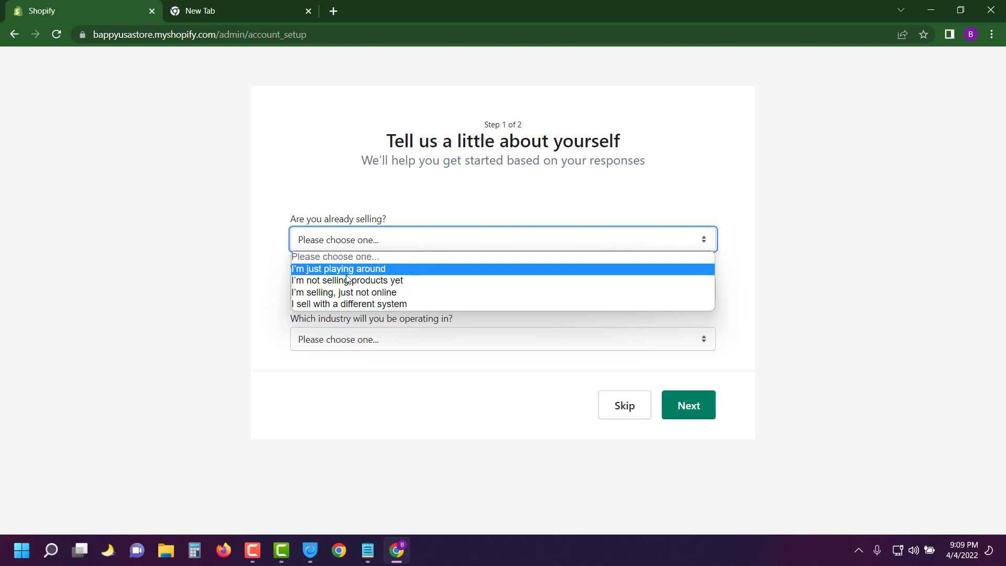
pyautogui.click(326, 271)
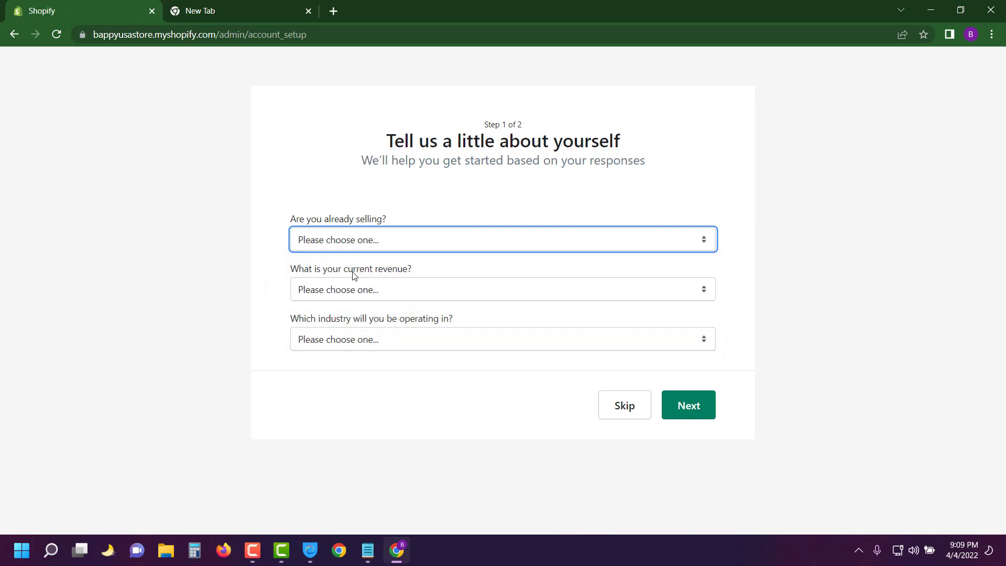
pyautogui.scroll(-1, 352, 206)
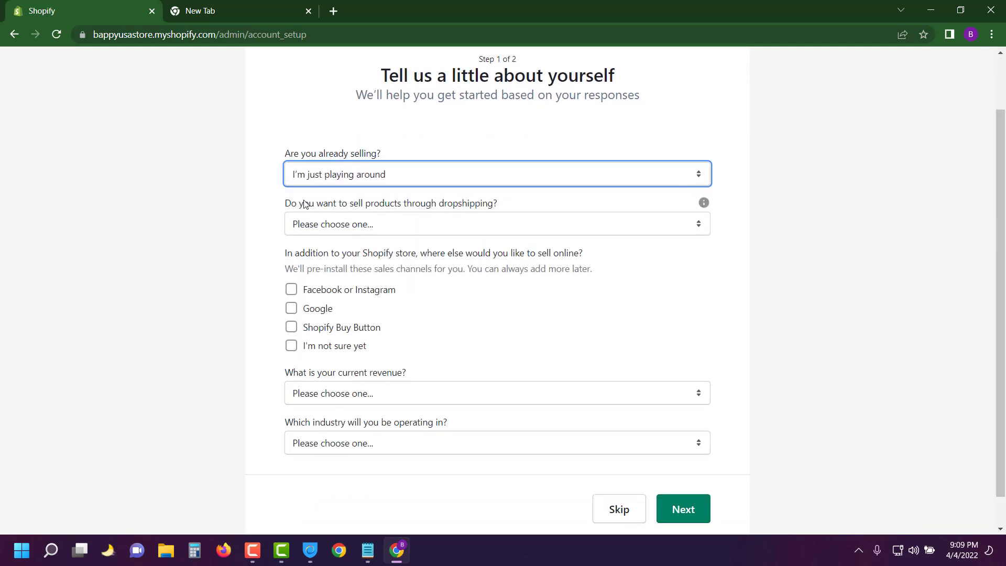
pyautogui.click(349, 231)
pyautogui.click(317, 257)
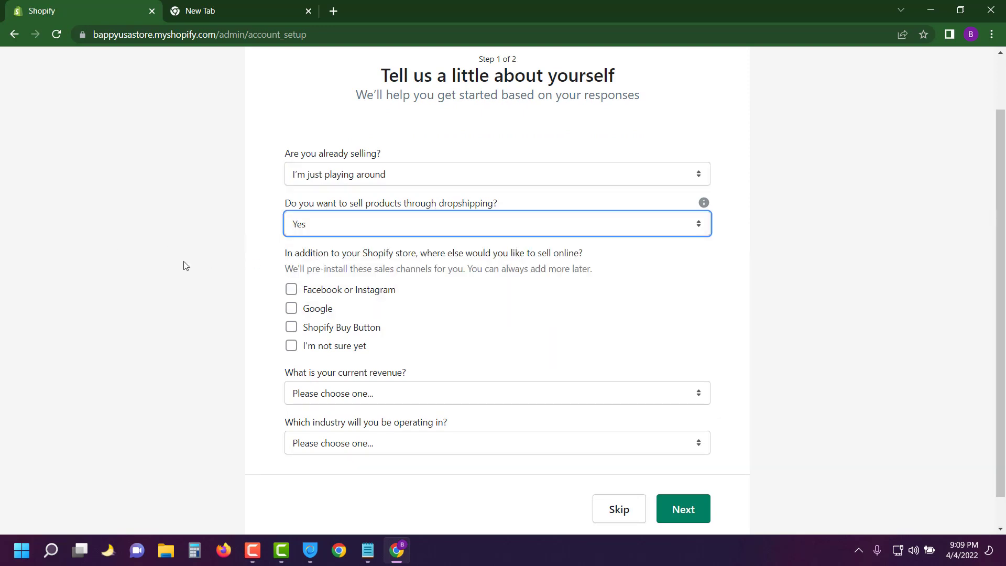
pyautogui.scroll(-1, 289, 361)
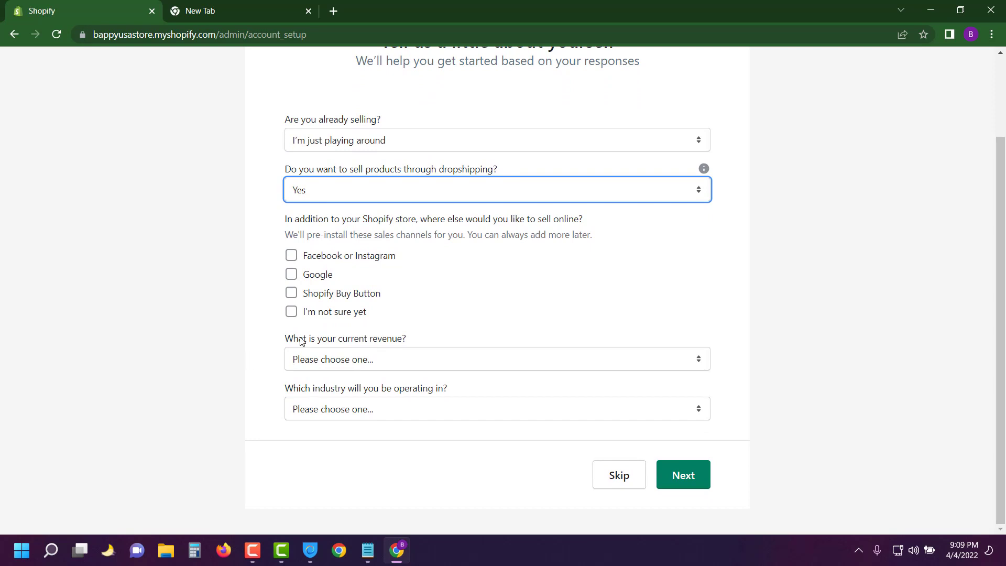
# Set current revenue to Up to $5,000 USD and industry to Clothing, then continue to Step 2
pyautogui.click(348, 359)
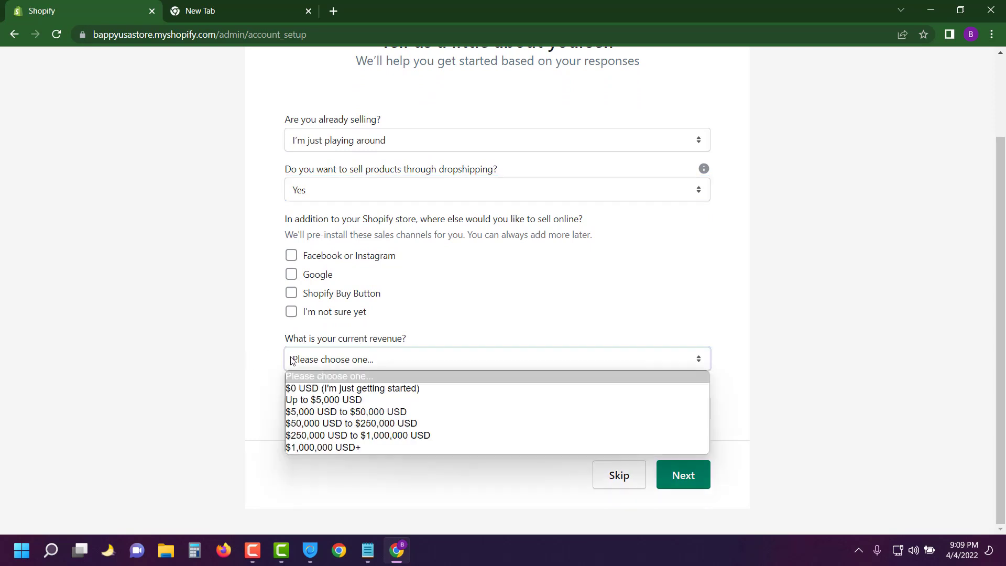
pyautogui.click(321, 401)
pyautogui.click(351, 409)
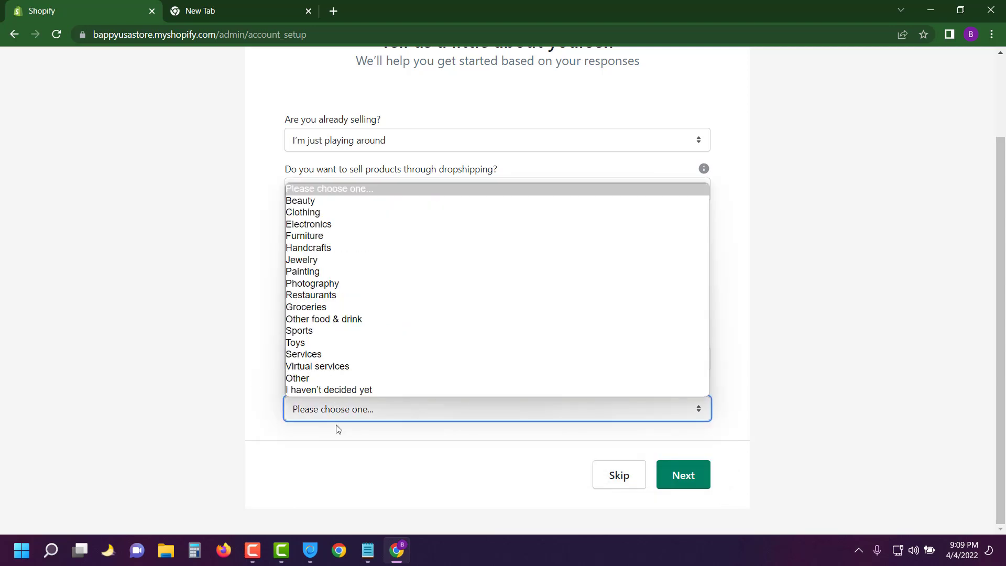
pyautogui.click(232, 406)
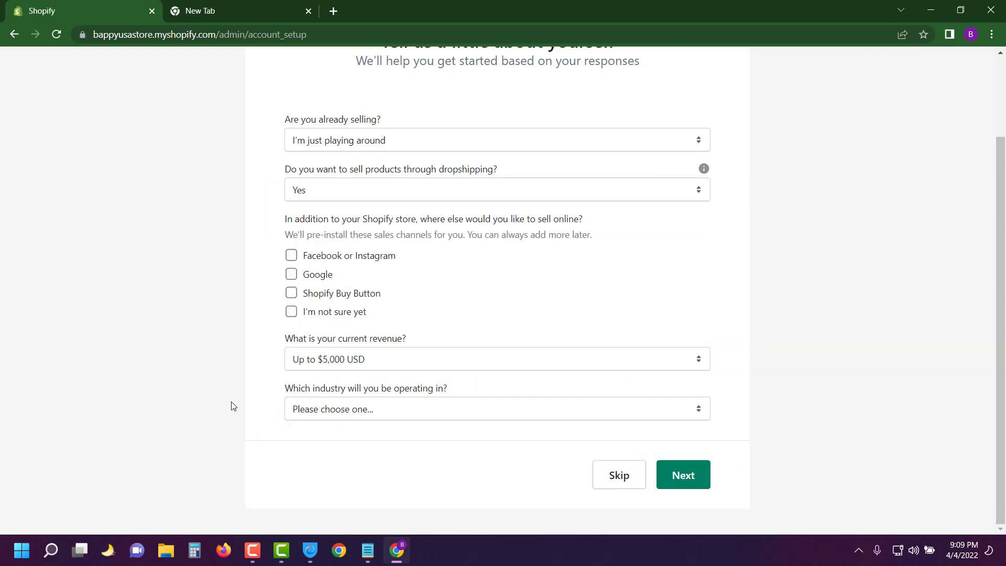
pyautogui.click(303, 413)
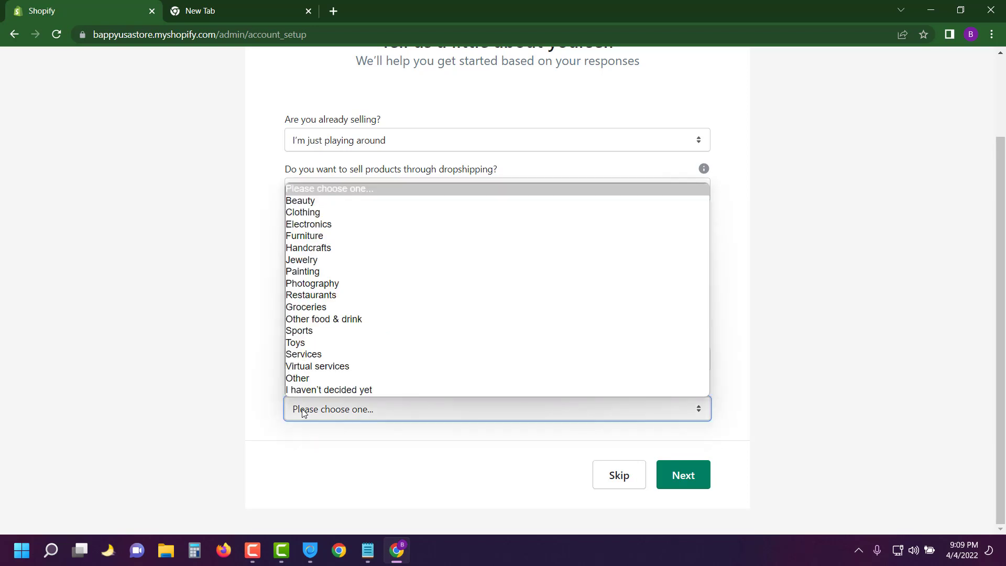
pyautogui.click(323, 212)
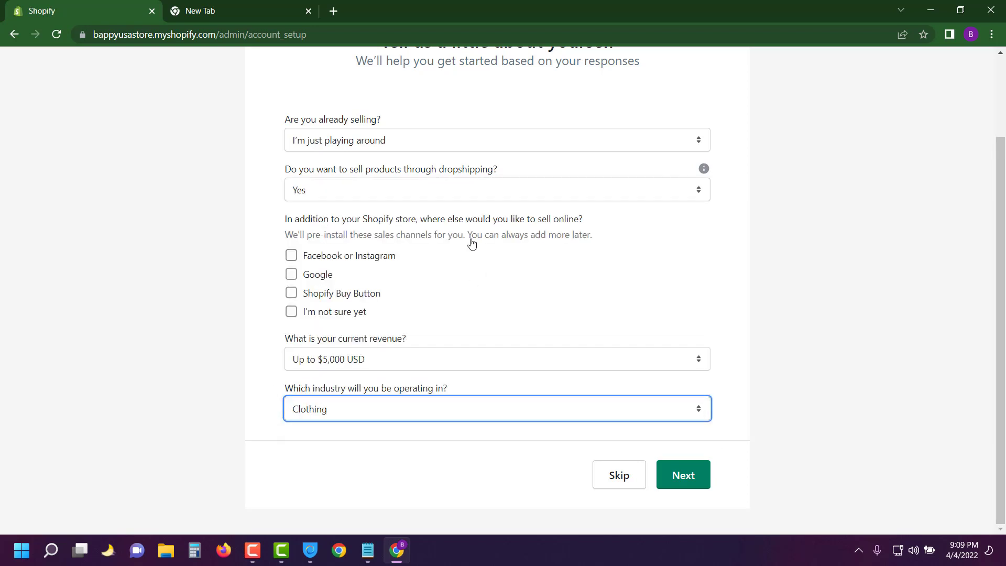
pyautogui.scroll(2, 559, 385)
pyautogui.scroll(-2, 559, 385)
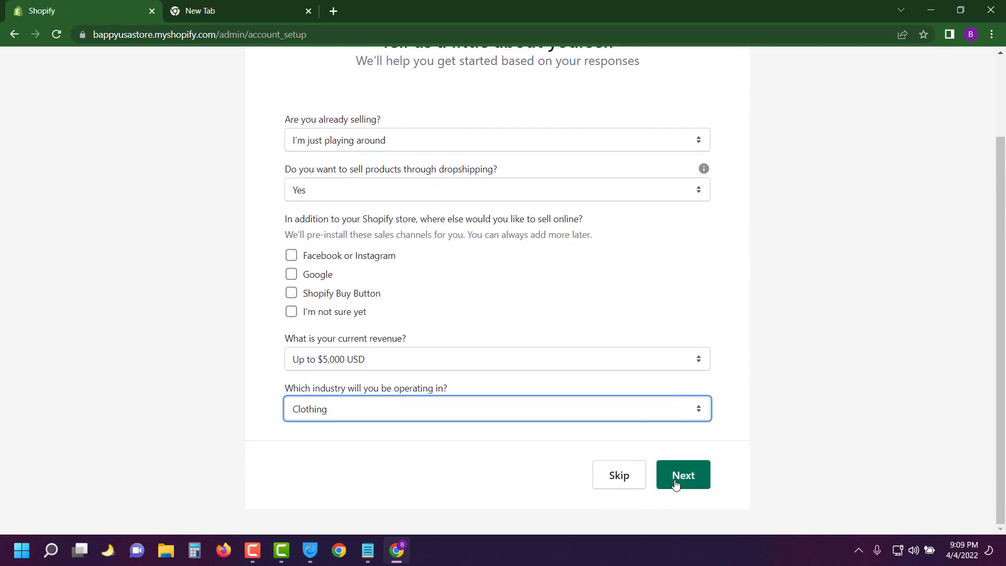
pyautogui.click(682, 474)
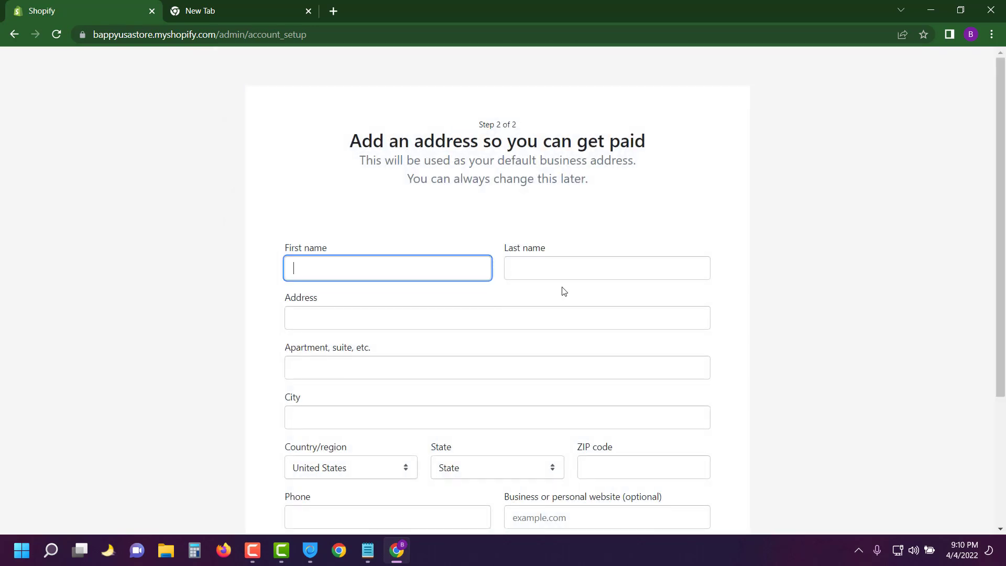
# Enter the owner's first and last name
pyautogui.write('Bappy')
pyautogui.click(570, 258)
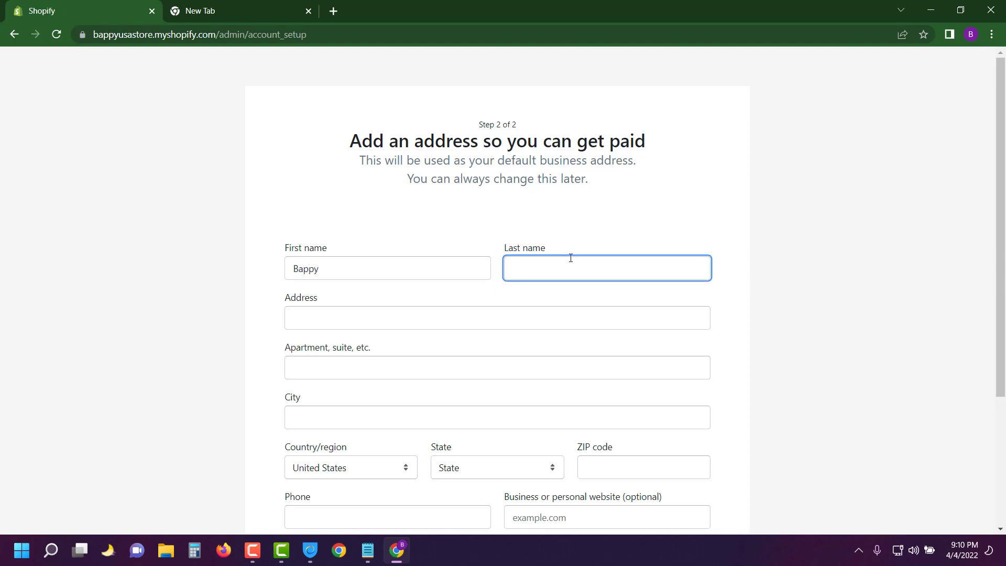
pyautogui.write('Islam')
# Paste the street address and city copied from the Notepad notes into the address form
pyautogui.click(295, 318)
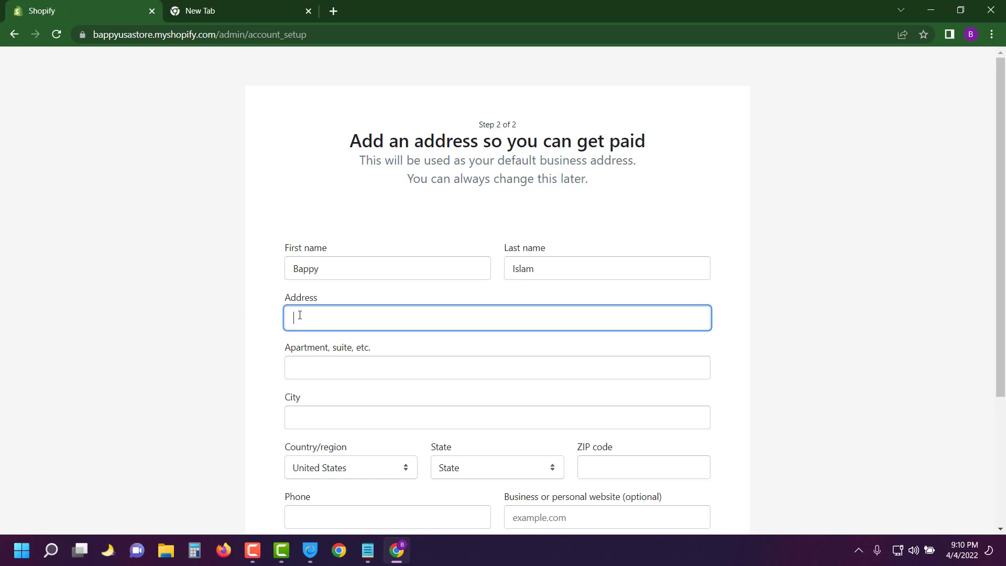
pyautogui.click(368, 550)
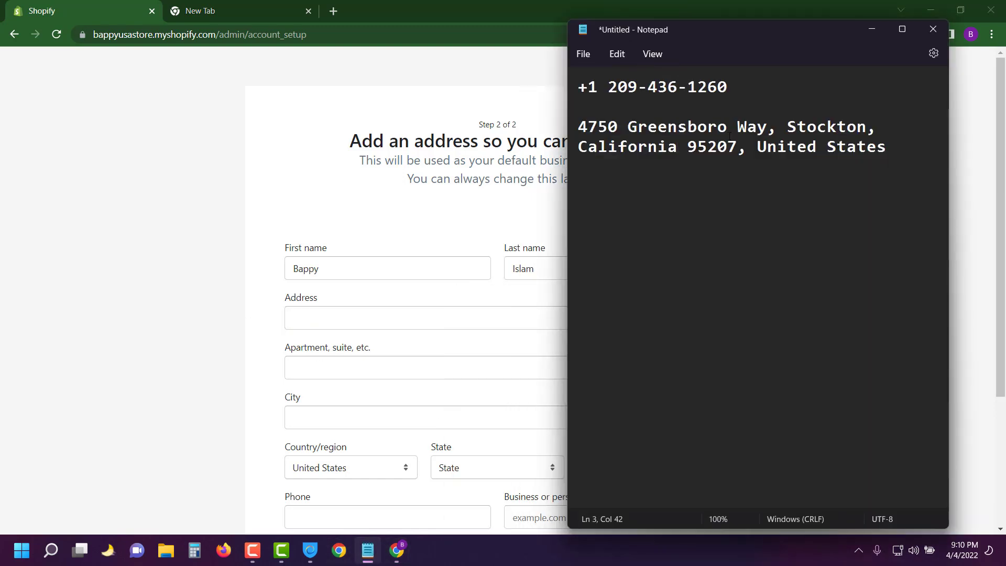
pyautogui.moveTo(578, 126); pyautogui.dragTo(767, 126)
pyautogui.hotkey('ctrl', 'c')
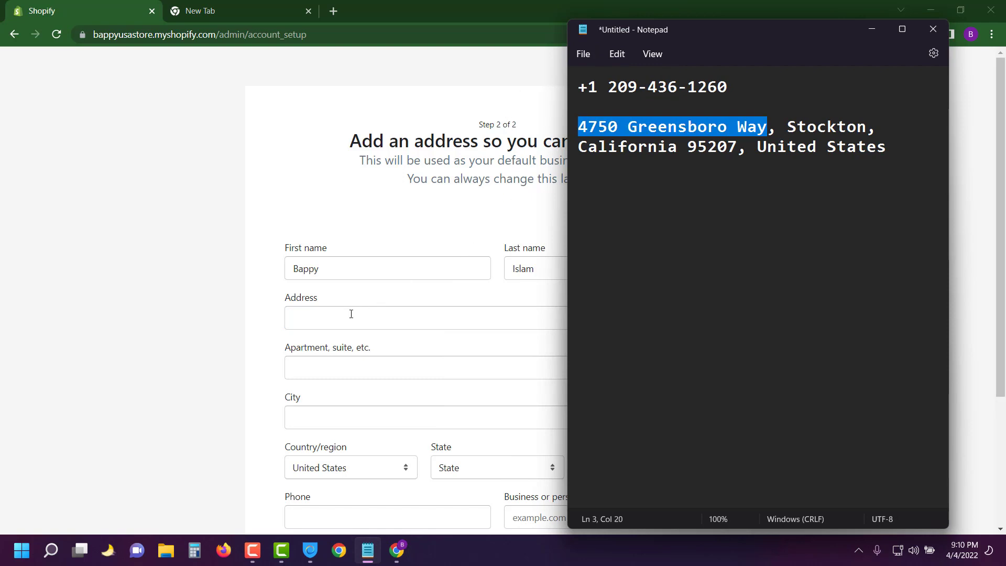
pyautogui.click(351, 313)
pyautogui.hotkey('ctrl', 'v')
pyautogui.click(367, 550)
pyautogui.moveTo(787, 126); pyautogui.dragTo(870, 130)
pyautogui.hotkey('ctrl', 'c')
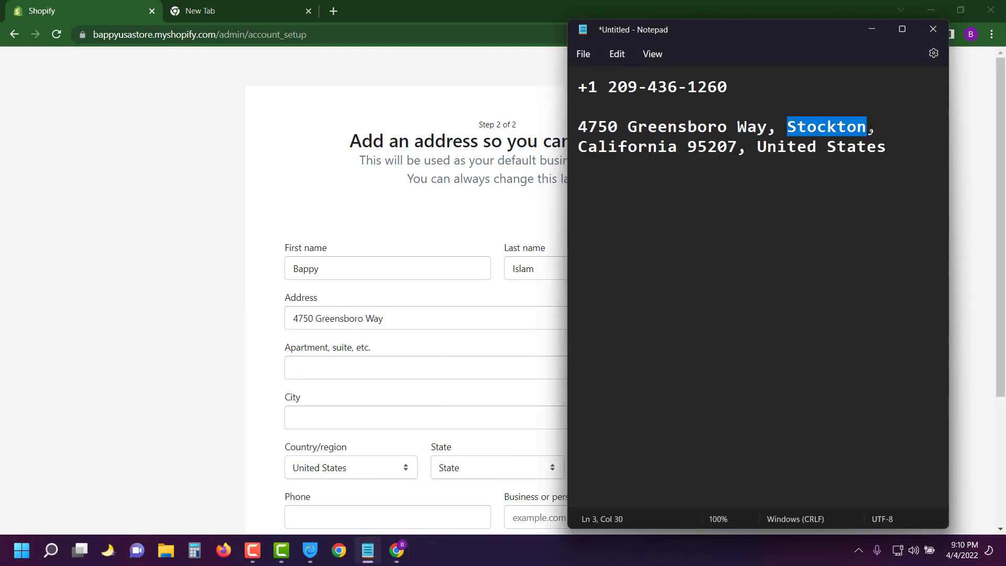
pyautogui.scroll(-2, 299, 372)
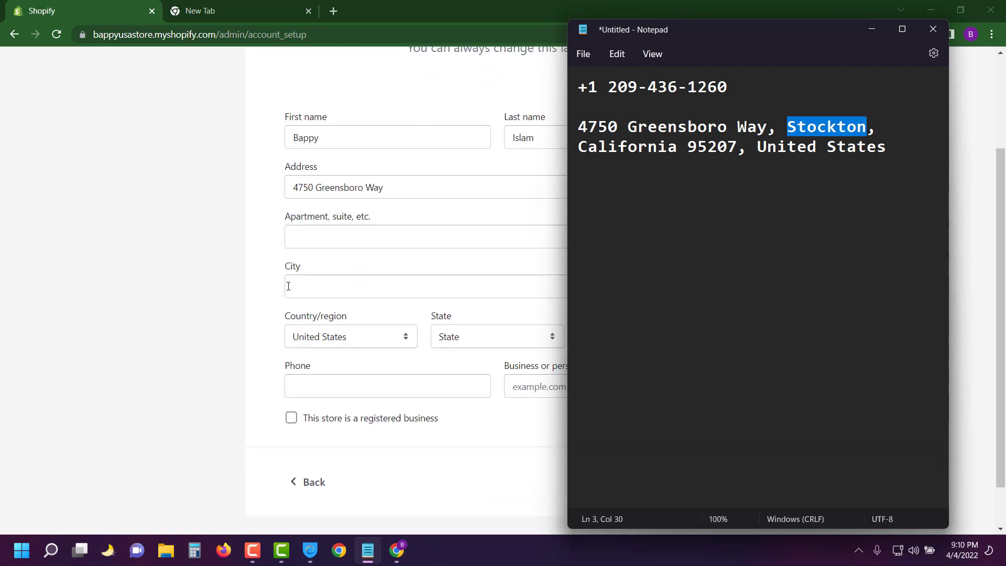
pyautogui.click(291, 288)
pyautogui.hotkey('ctrl', 'v')
pyautogui.click(176, 269)
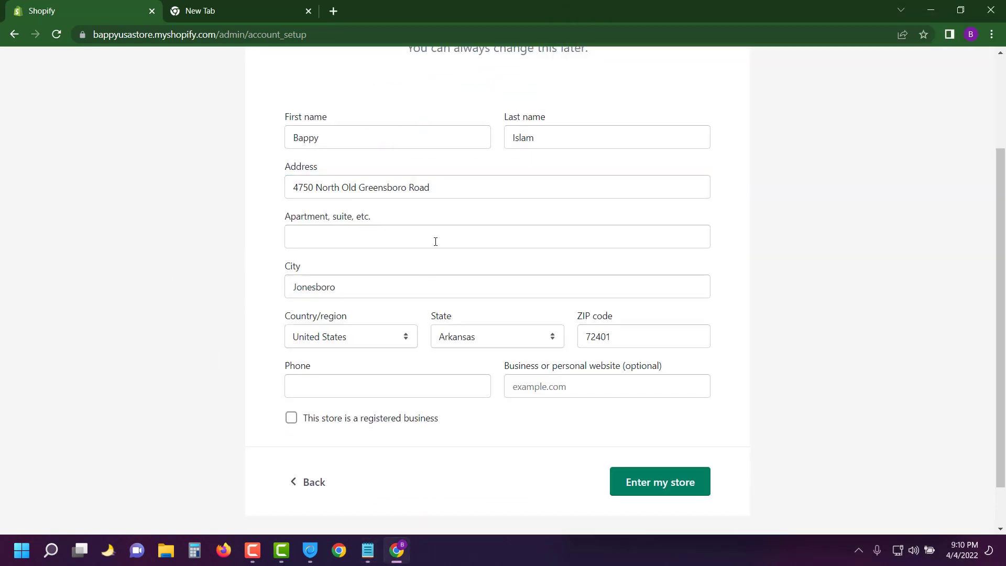
# Replace the wrongly filled street address with the correct one copied from the notes
pyautogui.click(463, 188)
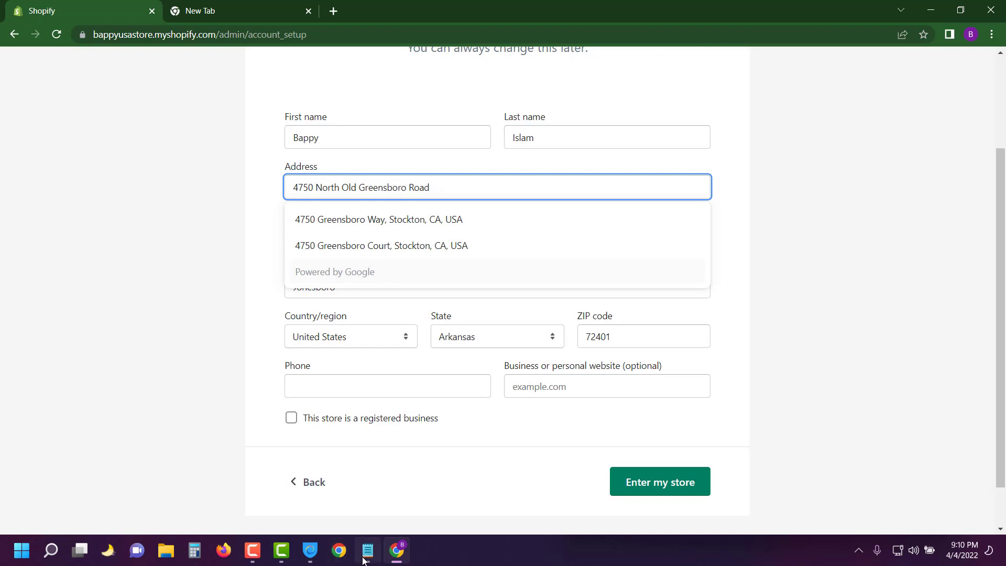
pyautogui.click(365, 557)
pyautogui.click(365, 556)
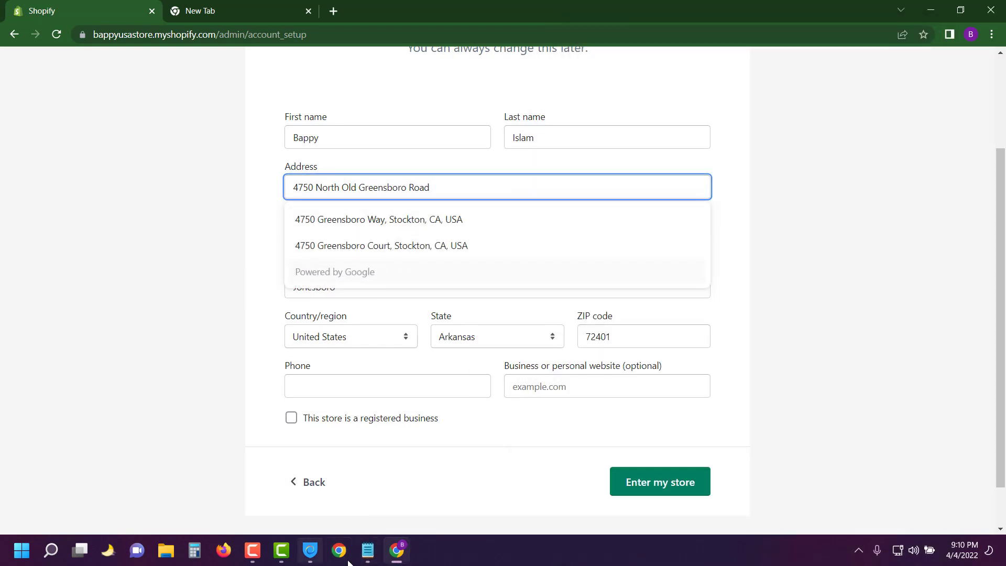
pyautogui.click(368, 550)
pyautogui.moveTo(767, 127); pyautogui.dragTo(578, 127)
pyautogui.hotkey('ctrl', 'c')
pyautogui.click(468, 191)
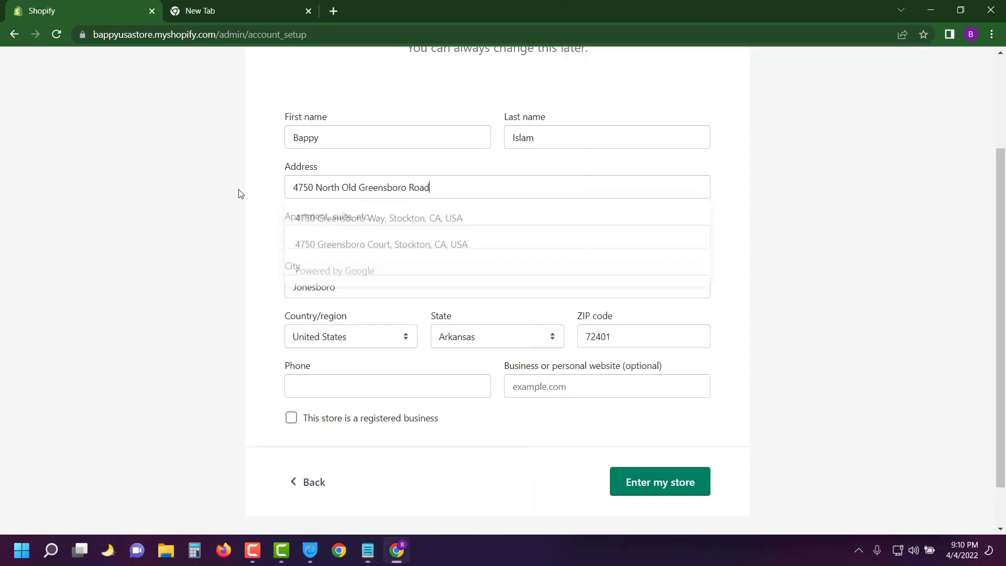
pyautogui.hotkey('ctrl', 'a')
pyautogui.hotkey('ctrl', 'v')
pyautogui.click(353, 456)
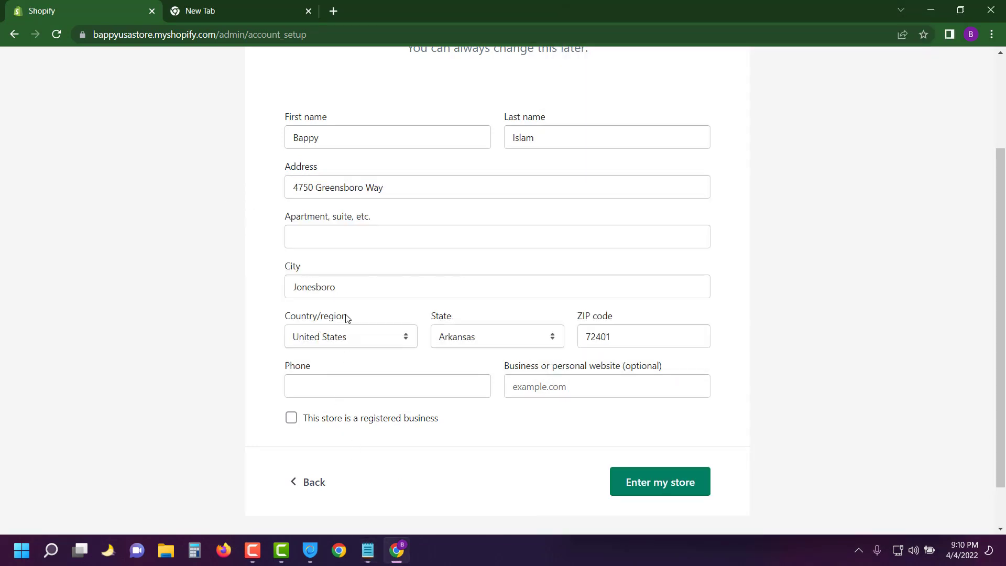
# Overwrite the prefilled city with the city name copied from the notes
pyautogui.click(368, 550)
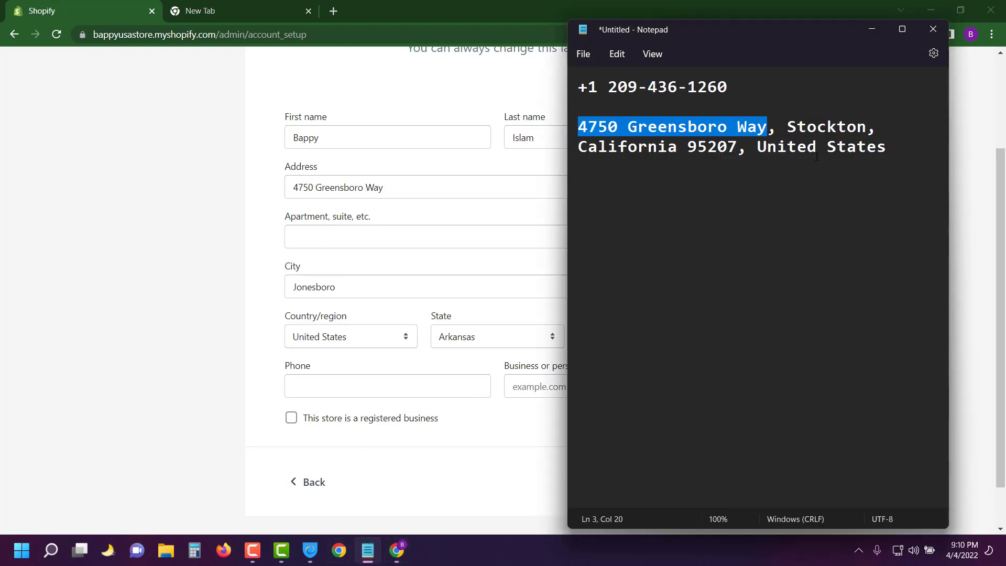
pyautogui.doubleClick(800, 121)
pyautogui.hotkey('ctrl', 'c')
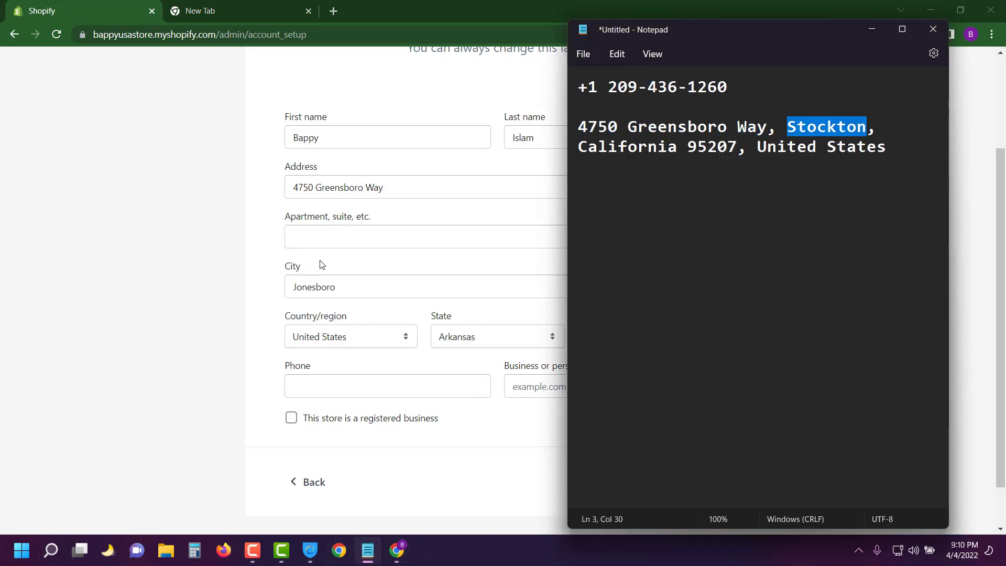
pyautogui.click(320, 237)
pyautogui.moveTo(340, 284); pyautogui.dragTo(231, 283)
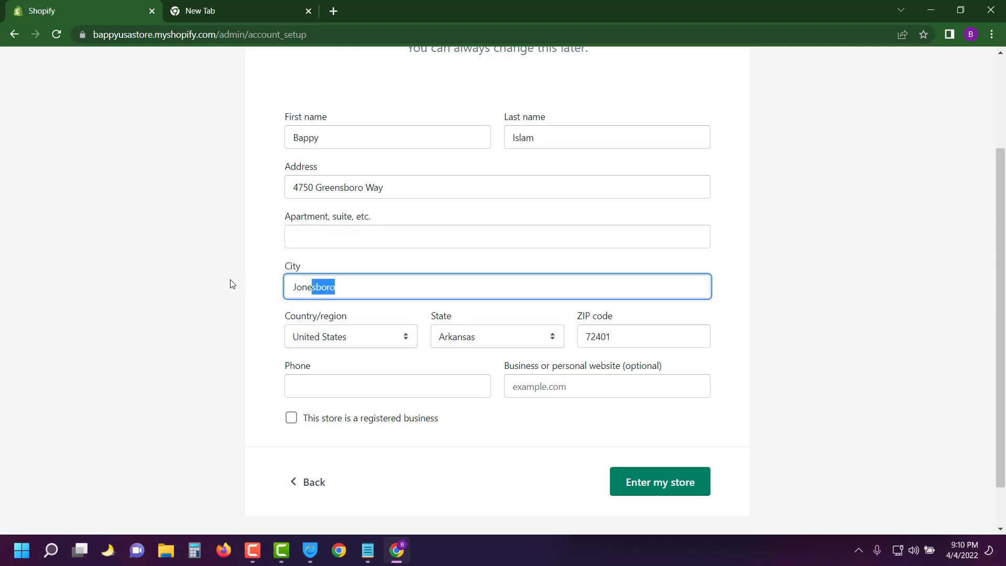
pyautogui.hotkey('ctrl', 'v')
# Set the state to California
pyautogui.click(368, 550)
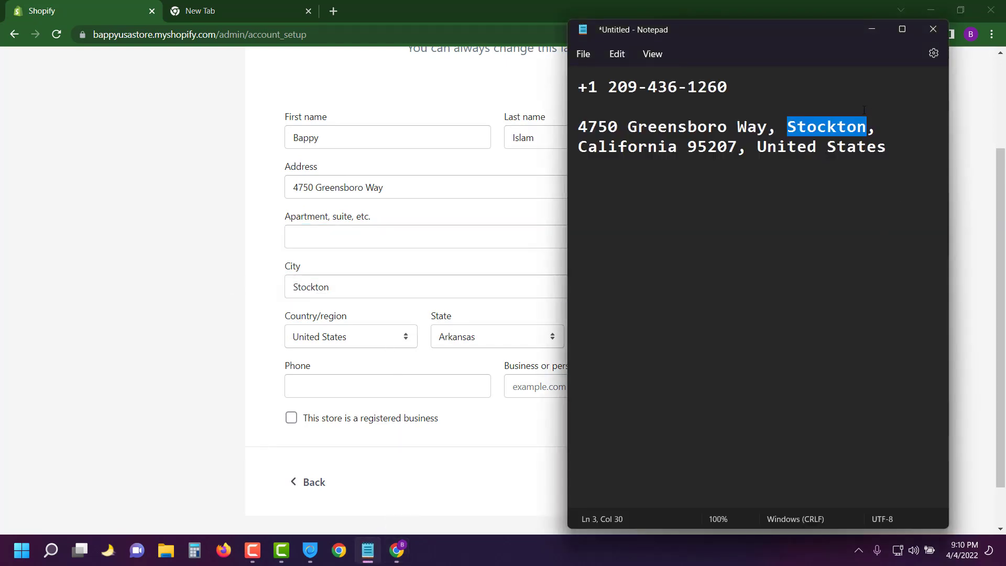
pyautogui.moveTo(678, 148); pyautogui.dragTo(276, 149)
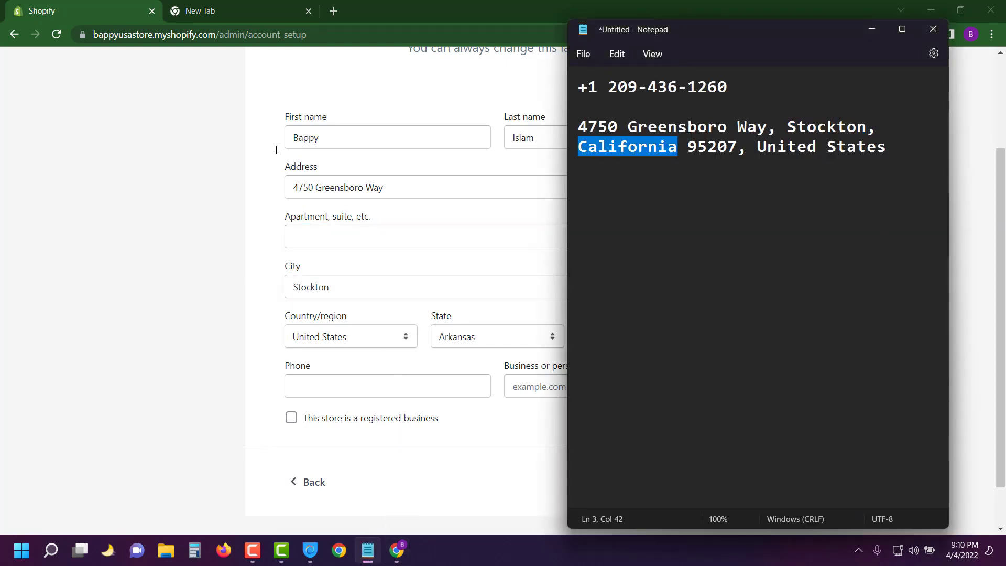
pyautogui.click(475, 336)
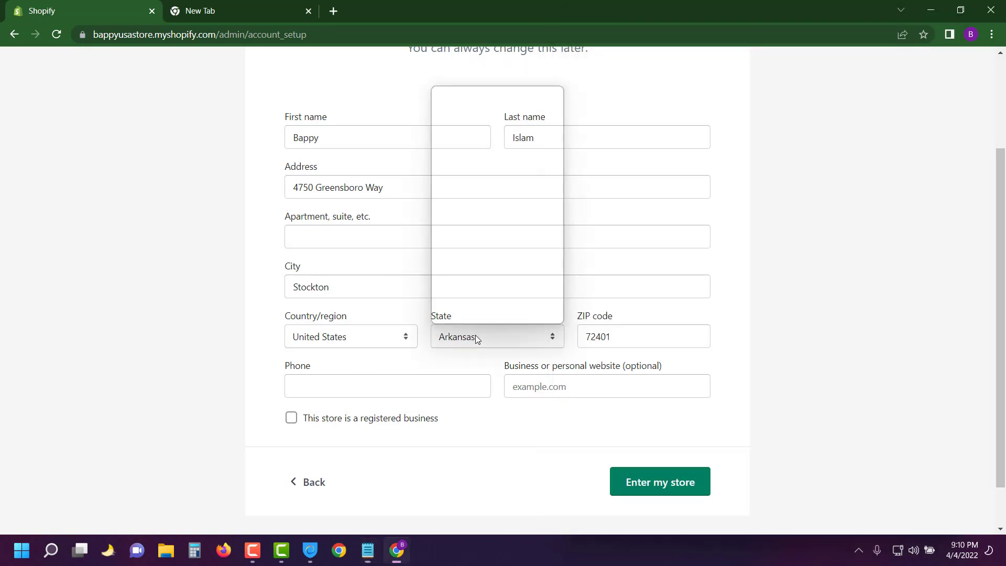
pyautogui.click(469, 153)
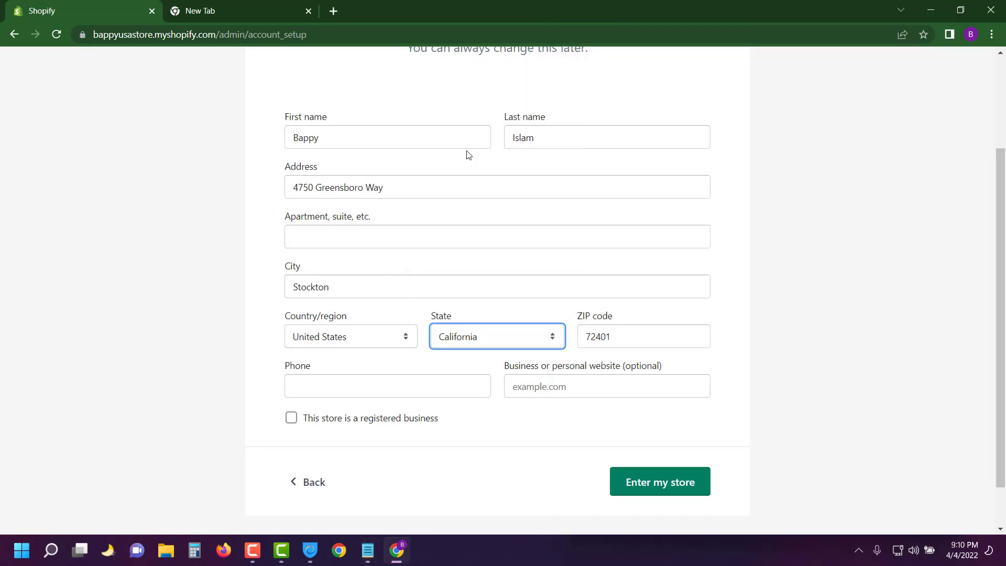
# Replace the wrong prefilled ZIP code with the one copied from the notes
pyautogui.click(368, 550)
pyautogui.doubleClick(706, 146)
pyautogui.hotkey('ctrl', 'c')
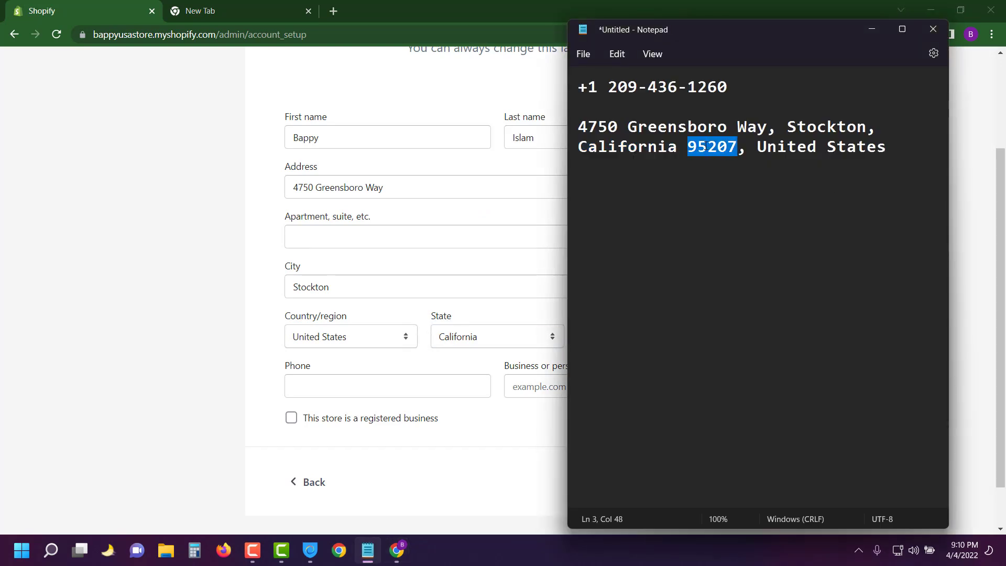
pyautogui.click(557, 393)
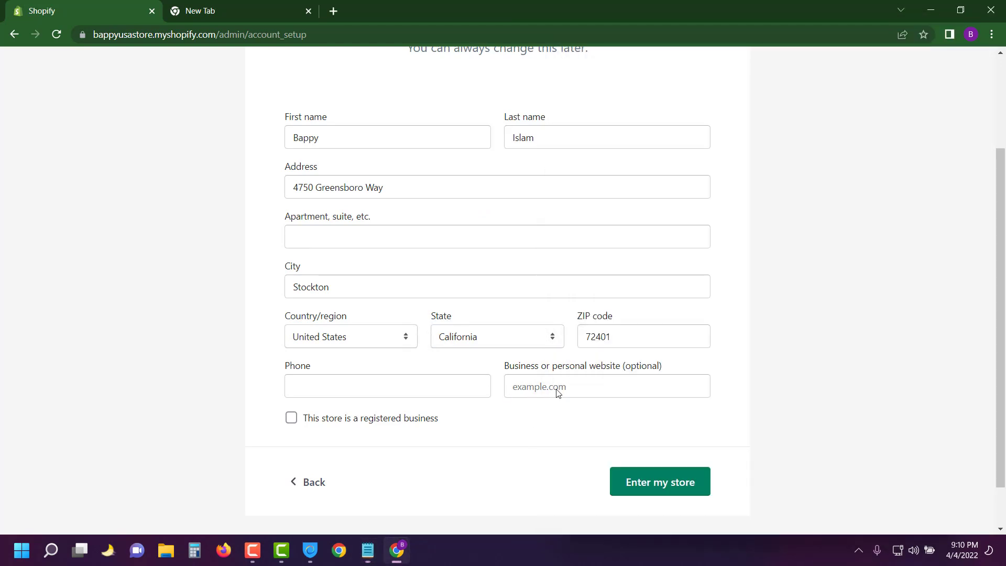
pyautogui.doubleClick(632, 339)
pyautogui.hotkey('ctrl', 'v')
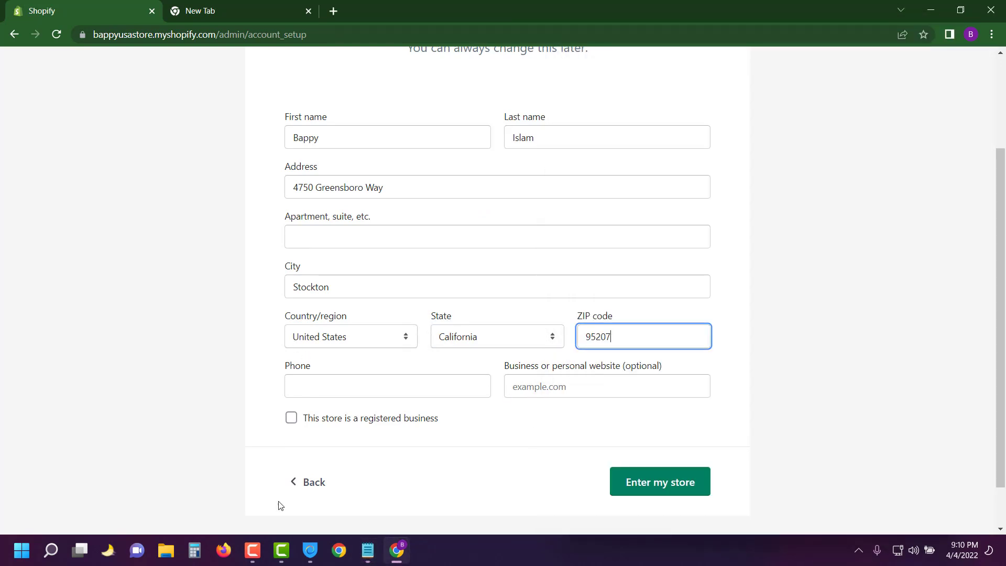
# Paste the phone number from the notes and mark the store as a registered business
pyautogui.click(367, 555)
pyautogui.moveTo(729, 87); pyautogui.dragTo(607, 82)
pyautogui.hotkey('ctrl', 'c')
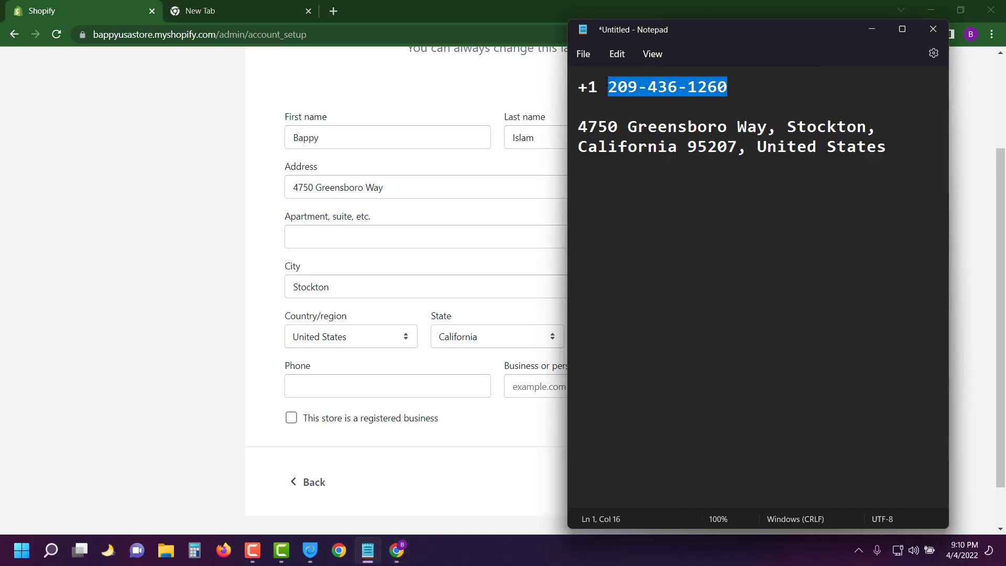
pyautogui.click(323, 388)
pyautogui.hotkey('ctrl', 'v')
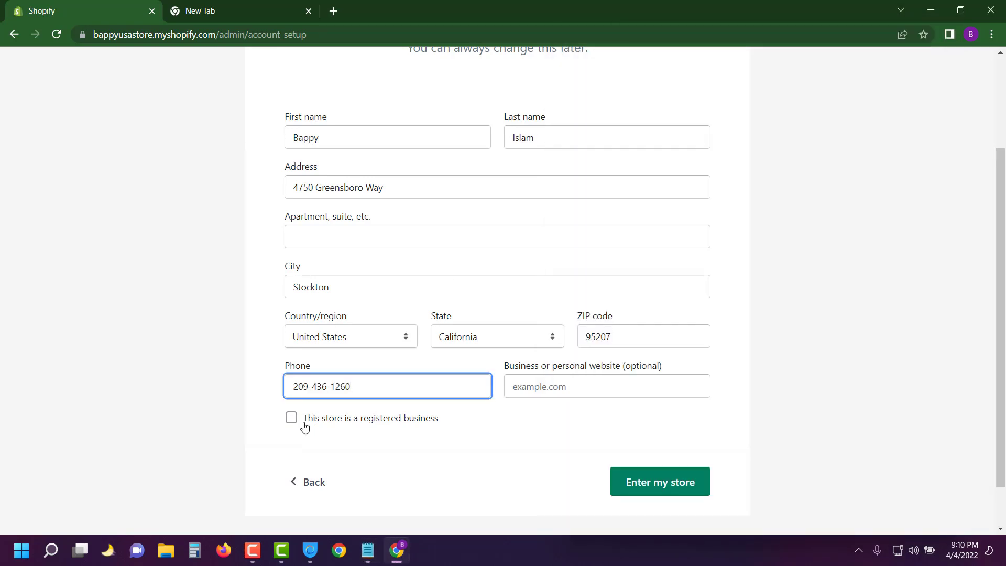
pyautogui.click(305, 419)
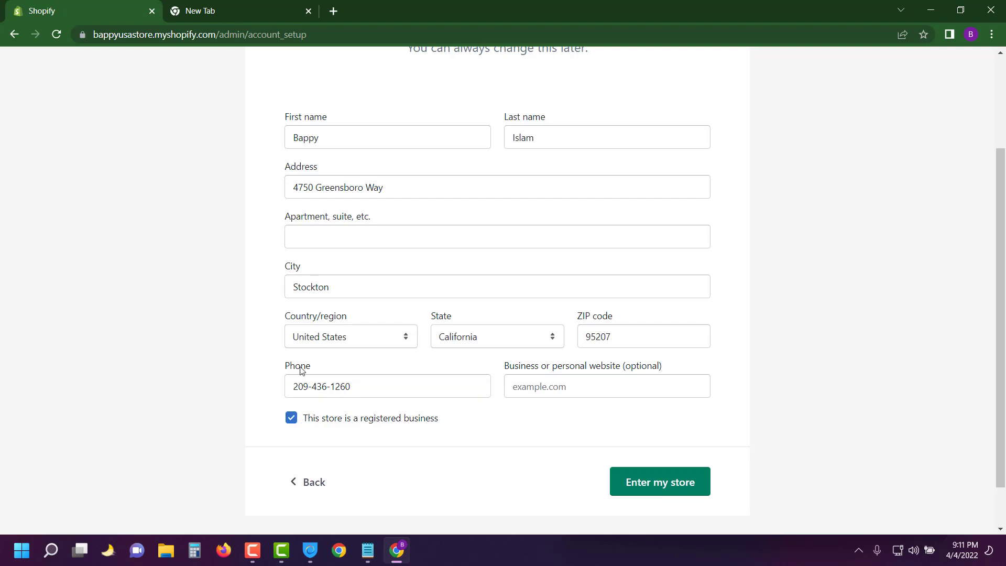
# Submit the address, enter the store admin, and go to the Online Store themes page
pyautogui.click(655, 482)
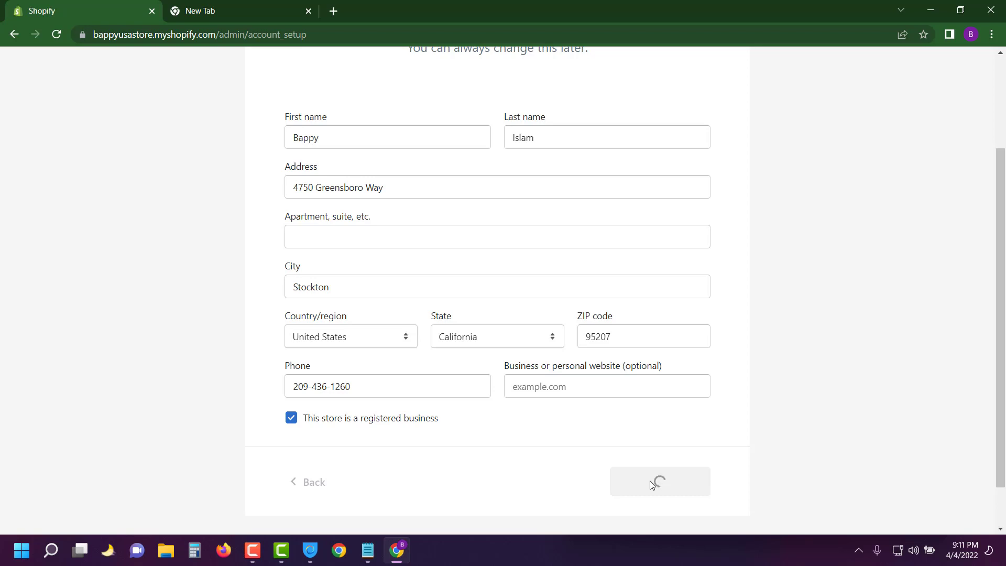
pyautogui.scroll(-1, 649, 480)
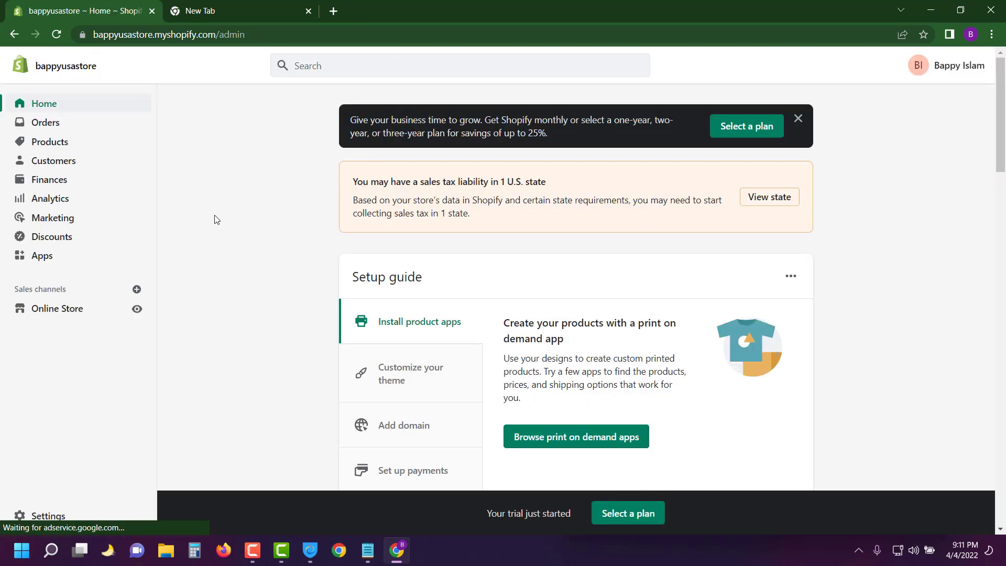
pyautogui.scroll(-15, 304, 267)
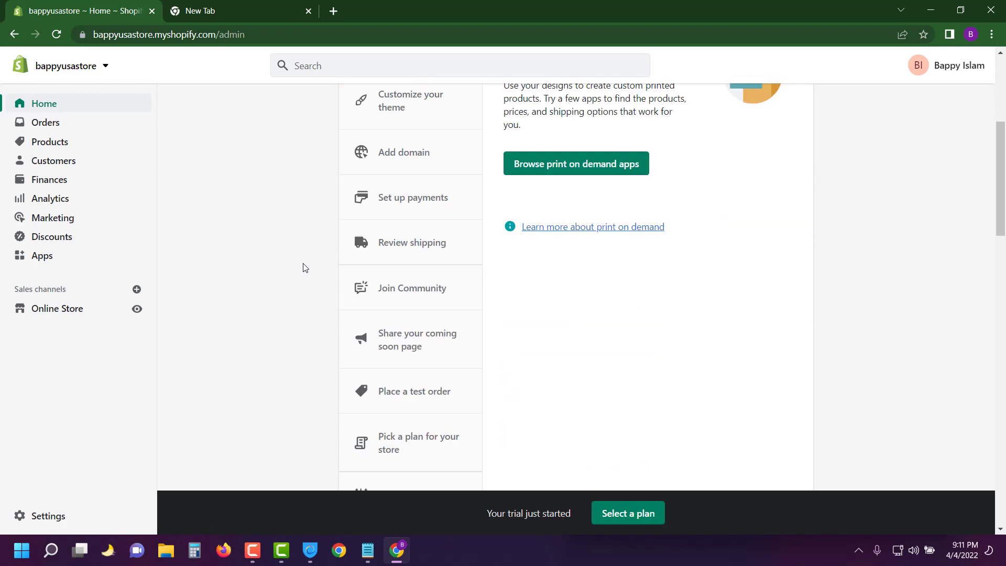
pyautogui.scroll(-8, 303, 277)
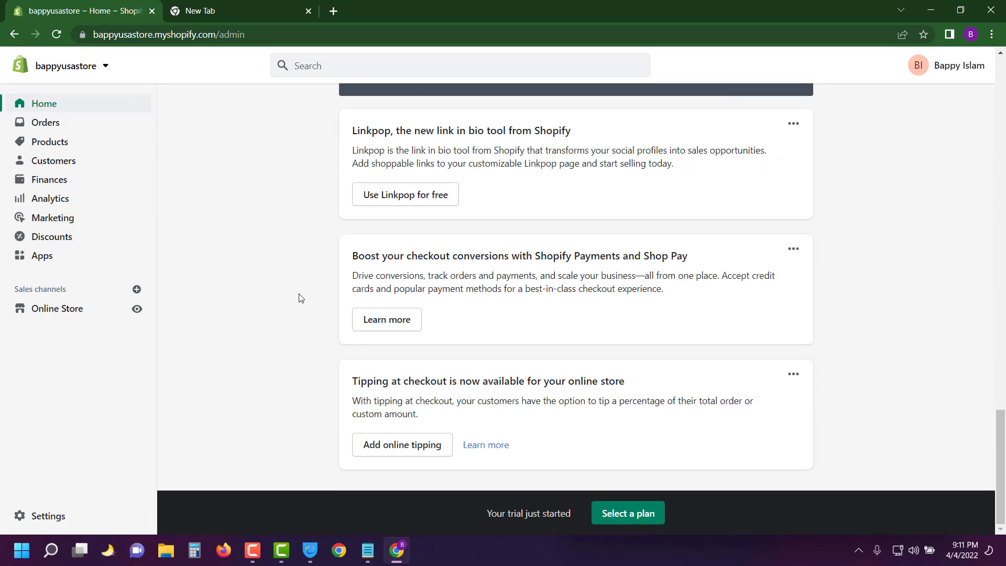
pyautogui.scroll(20, 299, 298)
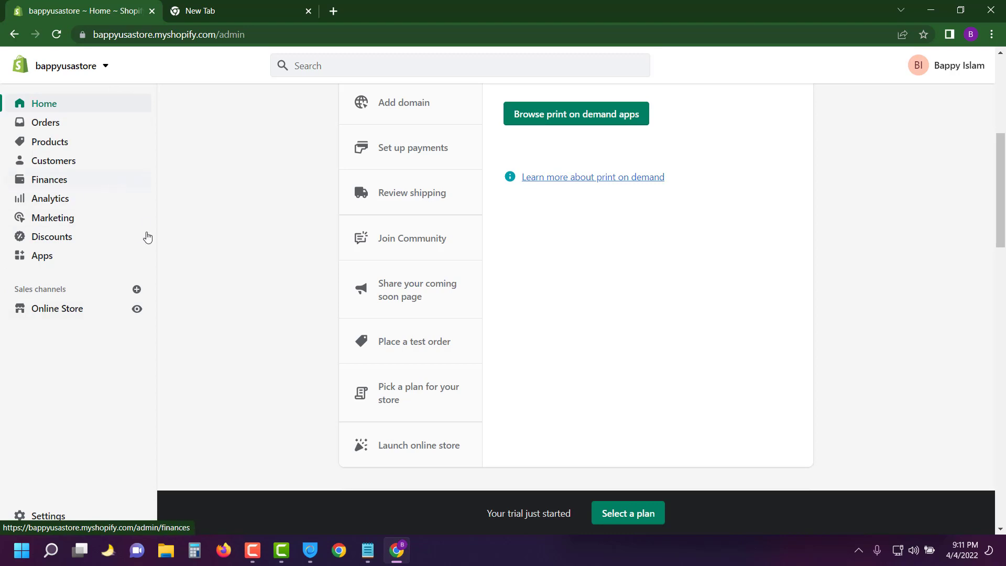
pyautogui.click(44, 308)
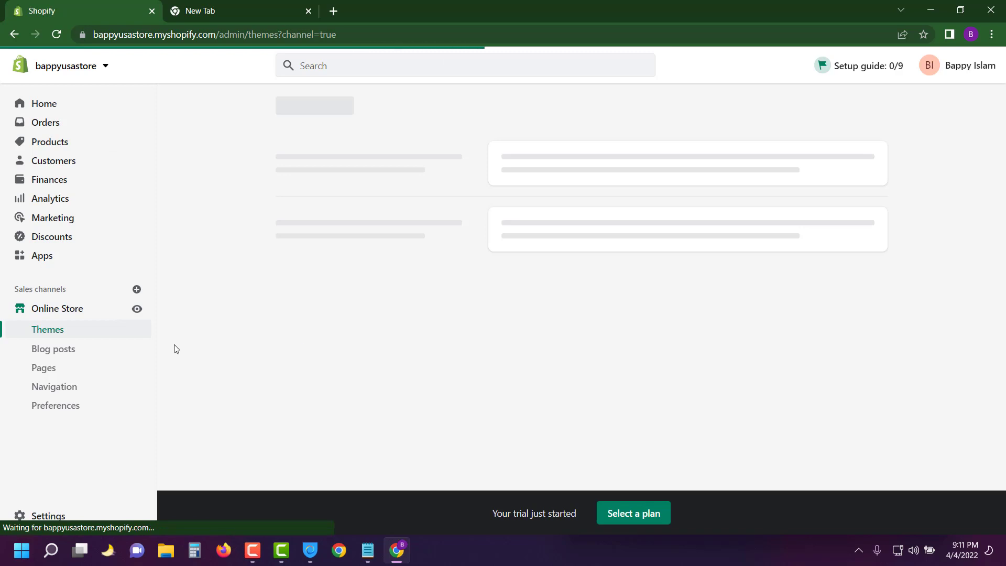
# Preview the live storefront, then return to the Themes page showing Dawn as the current theme
pyautogui.click(138, 309)
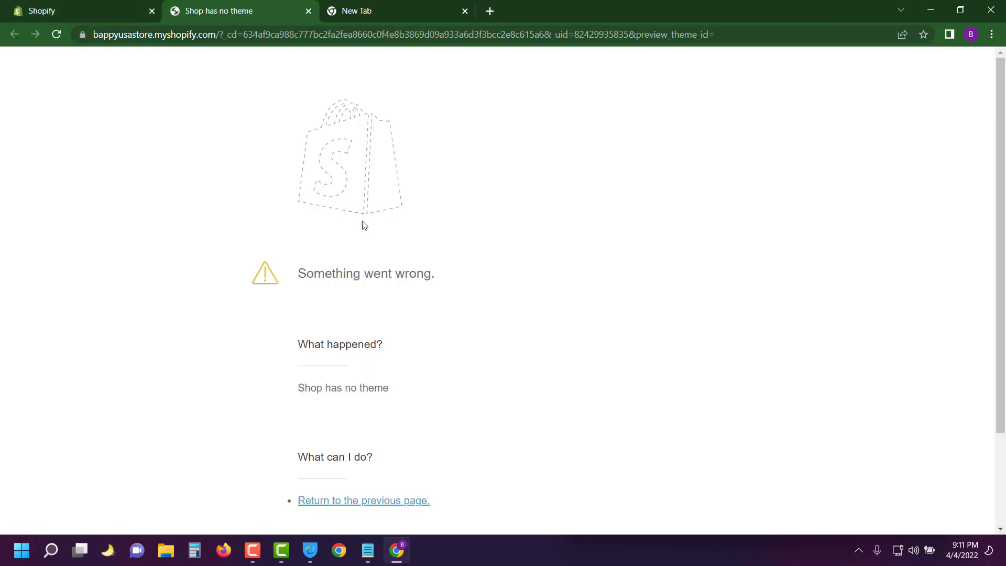
pyautogui.scroll(-2, 335, 309)
pyautogui.scroll(2, 330, 236)
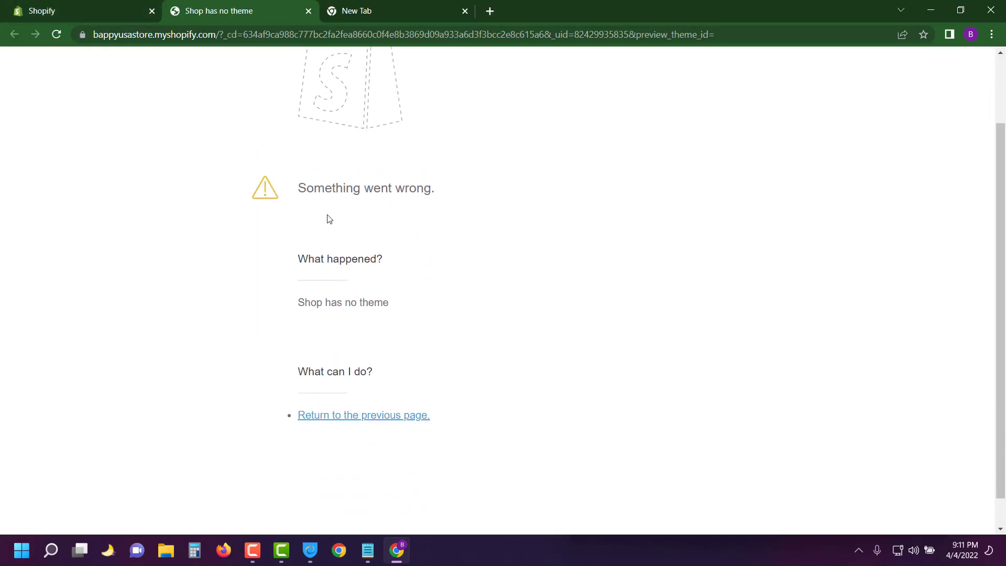
pyautogui.click(71, 8)
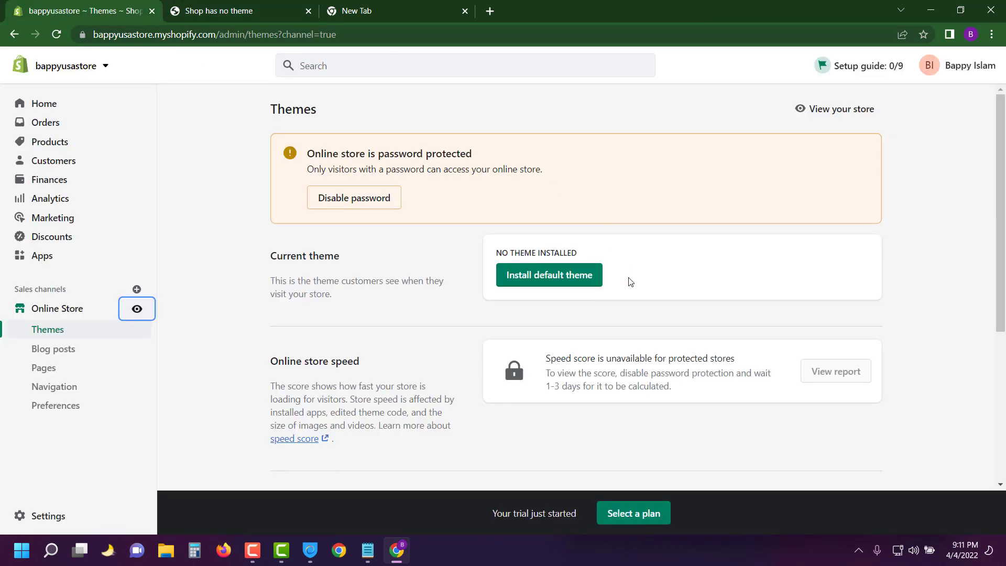
pyautogui.scroll(-1, 550, 303)
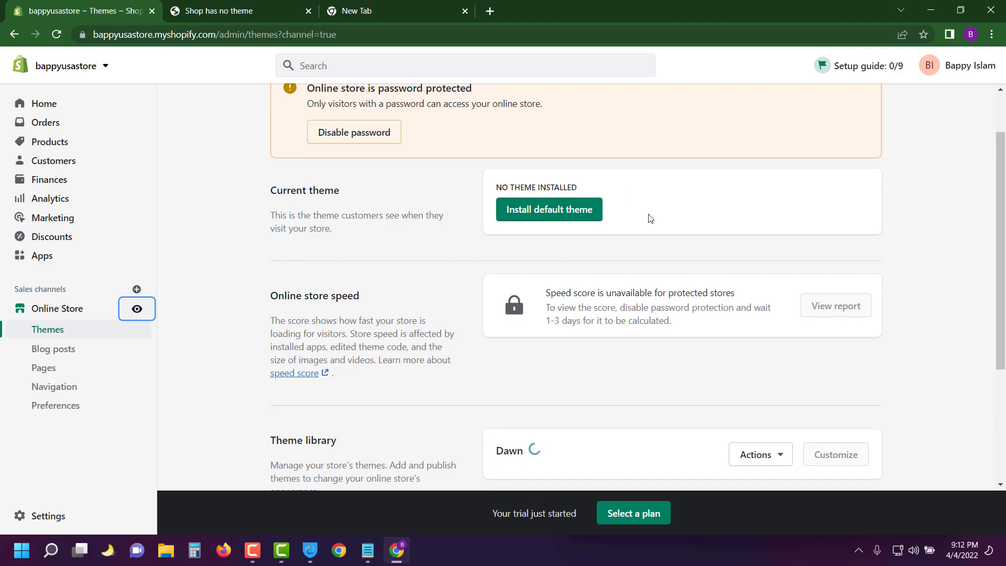
pyautogui.scroll(-3, 649, 218)
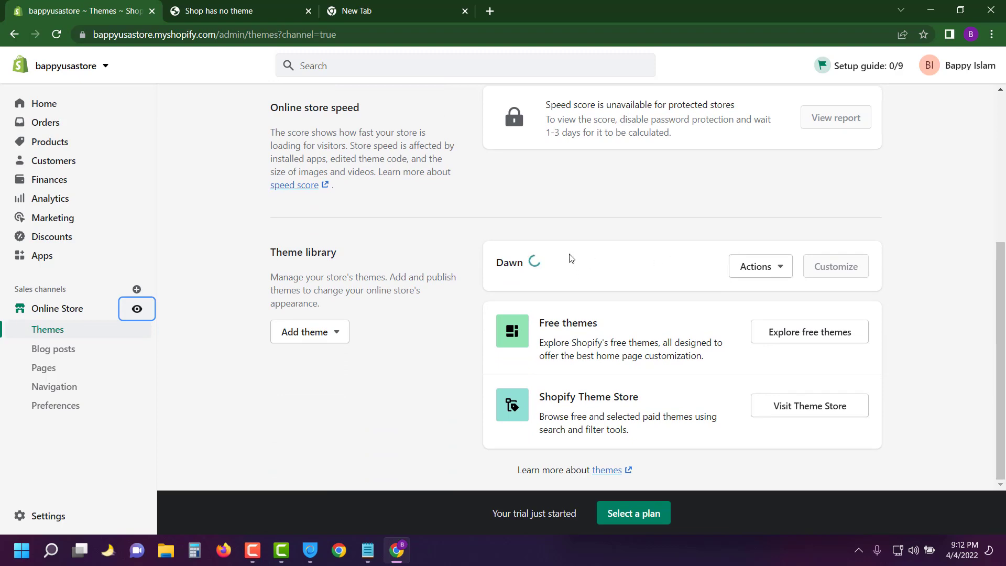
pyautogui.scroll(4, 648, 259)
pyautogui.scroll(-3, 641, 253)
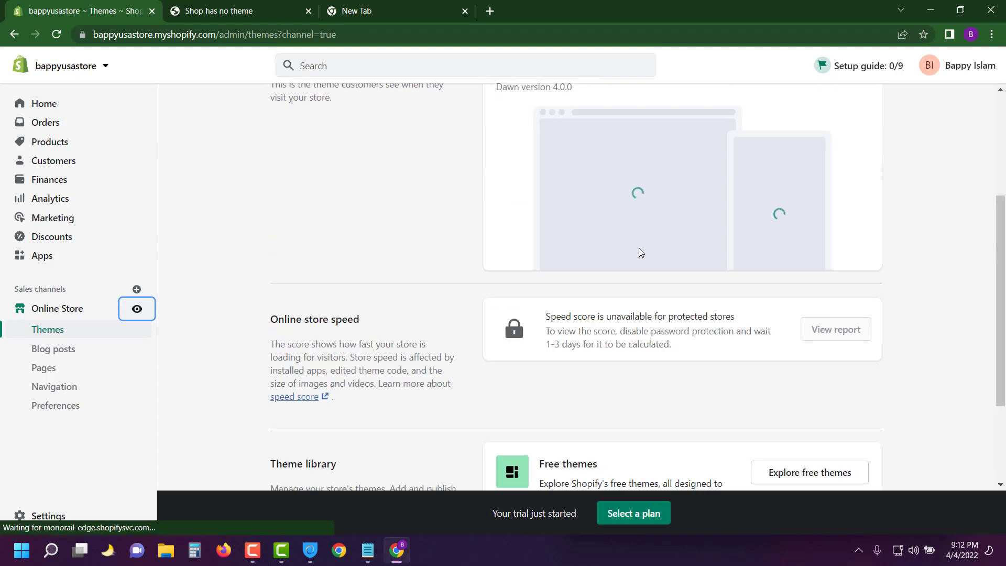
pyautogui.scroll(3, 639, 248)
pyautogui.scroll(-2, 642, 275)
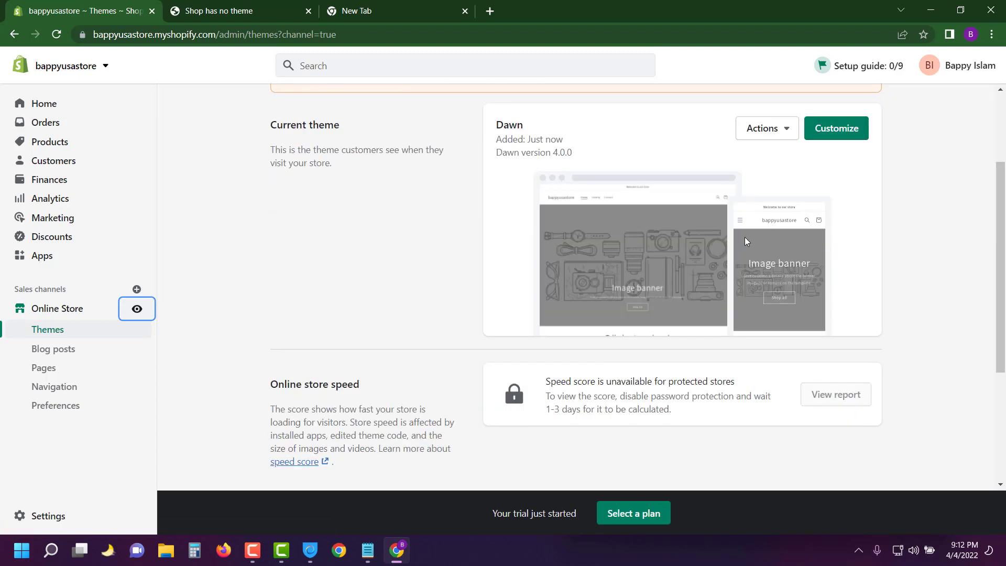
pyautogui.scroll(3, 742, 240)
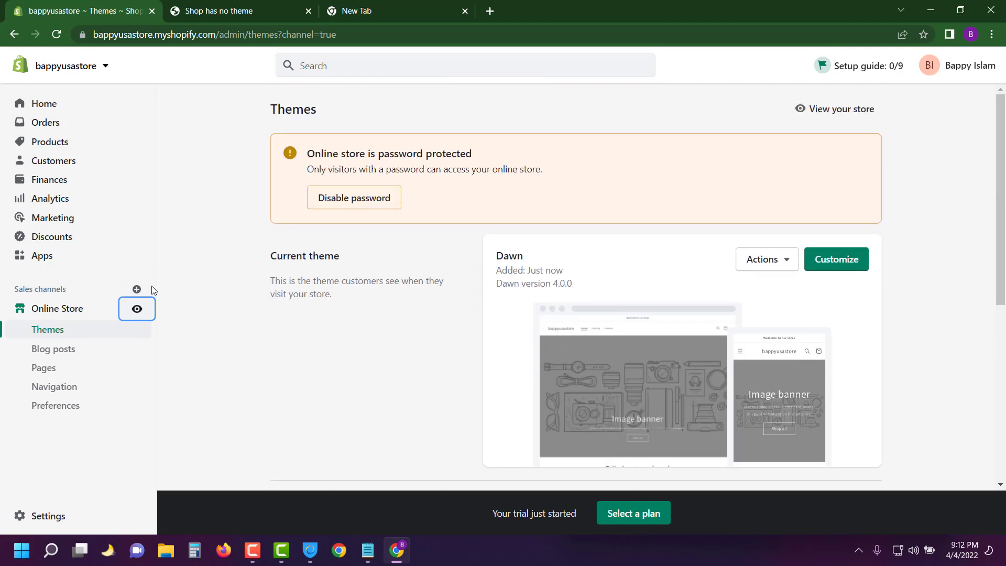
# Look over the Dawn storefront in a new tab, then return to the admin Themes page
pyautogui.click(137, 309)
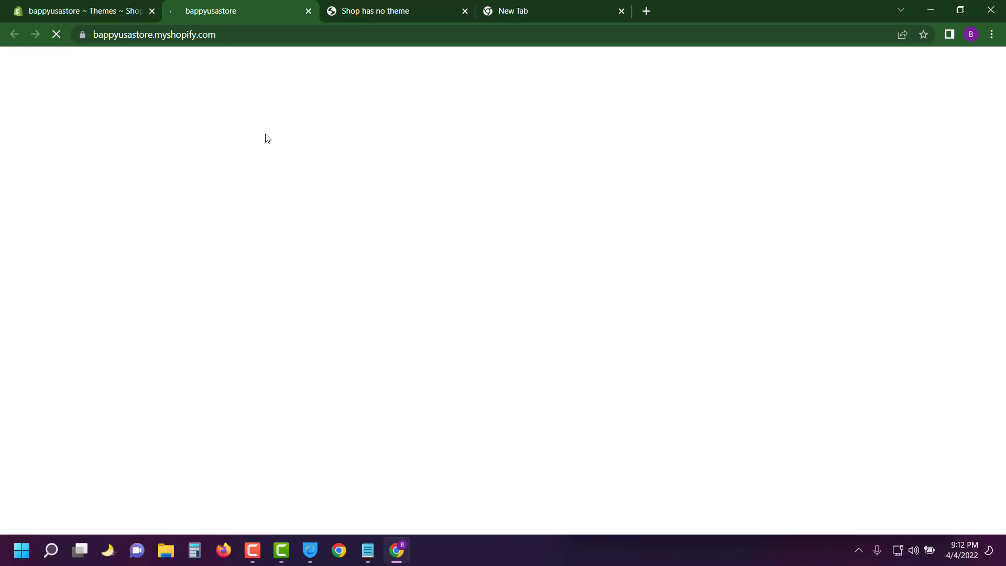
pyautogui.scroll(-10, 458, 256)
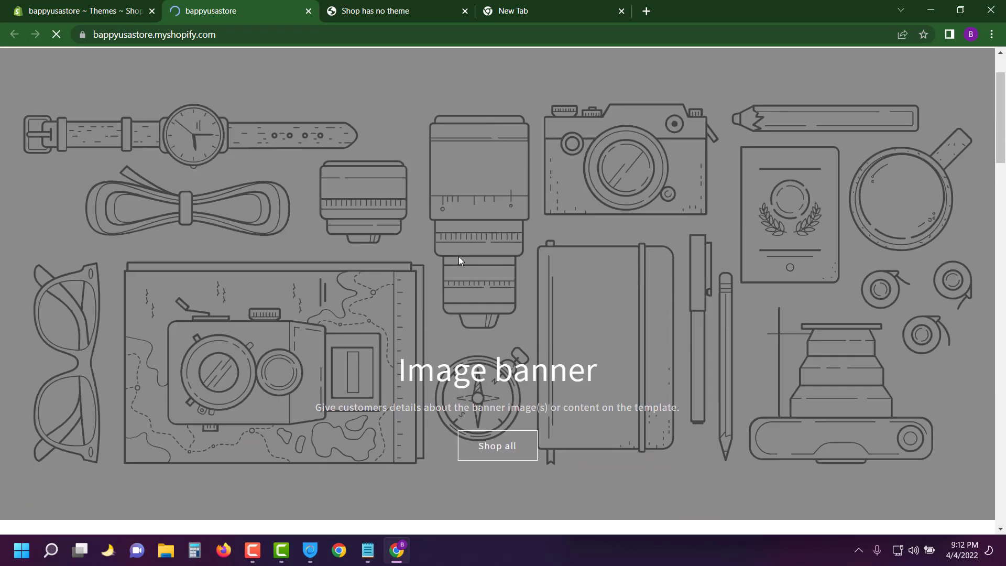
pyautogui.scroll(-15, 461, 272)
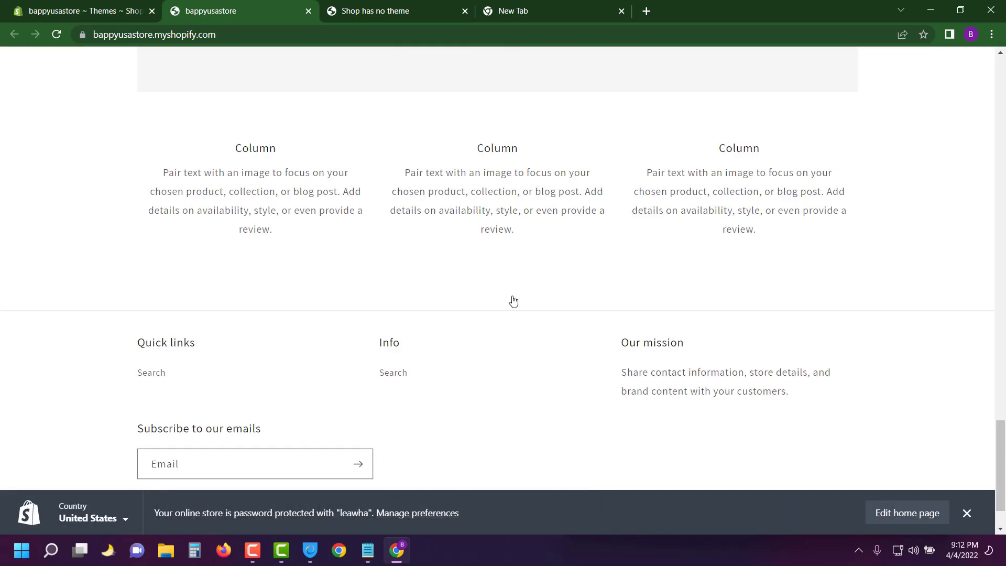
pyautogui.scroll(15, 549, 336)
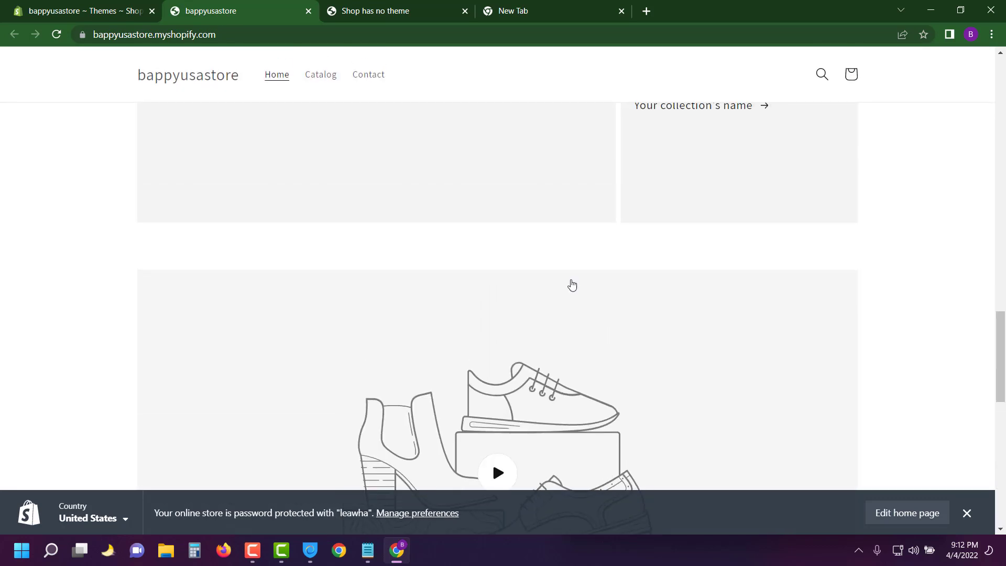
pyautogui.scroll(10, 556, 268)
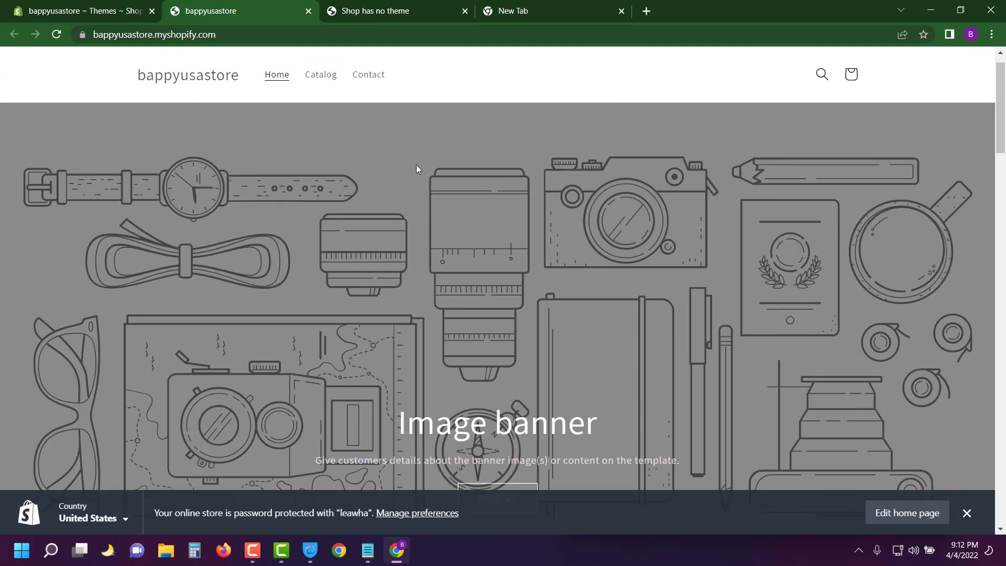
pyautogui.click(121, 11)
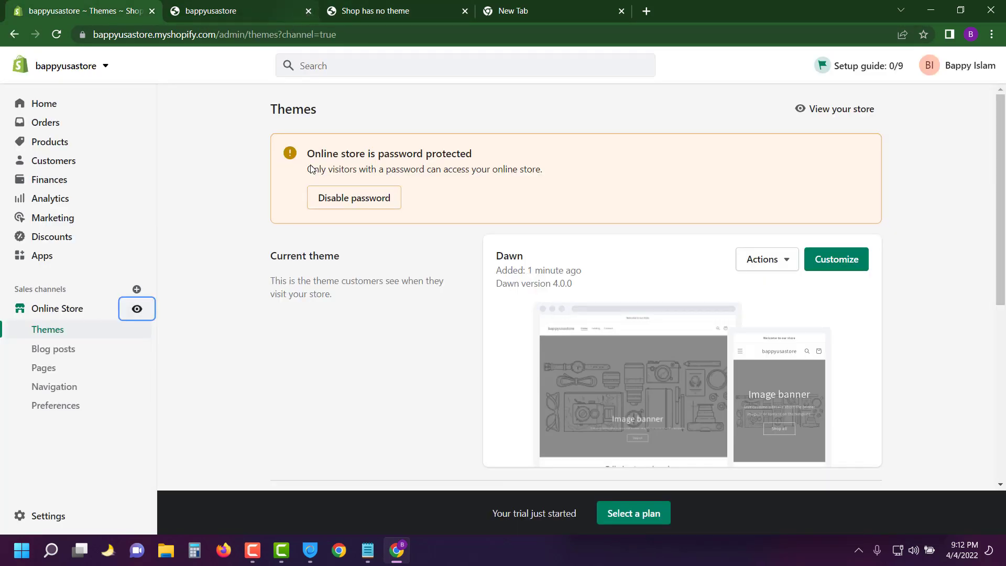
# Upload the Warehouse theme zip from the Downloads folder to the theme library
pyautogui.scroll(-6, 325, 288)
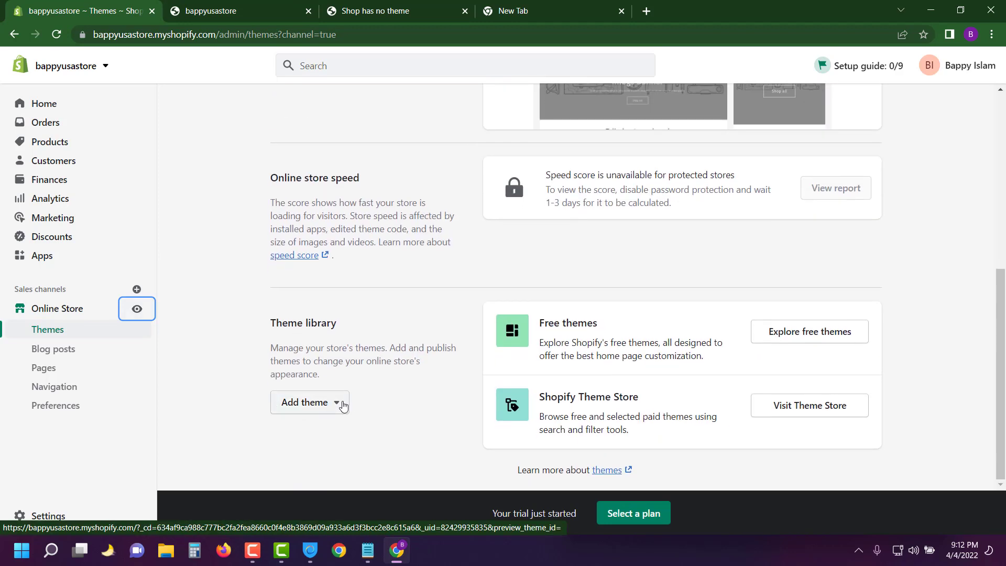
pyautogui.click(338, 403)
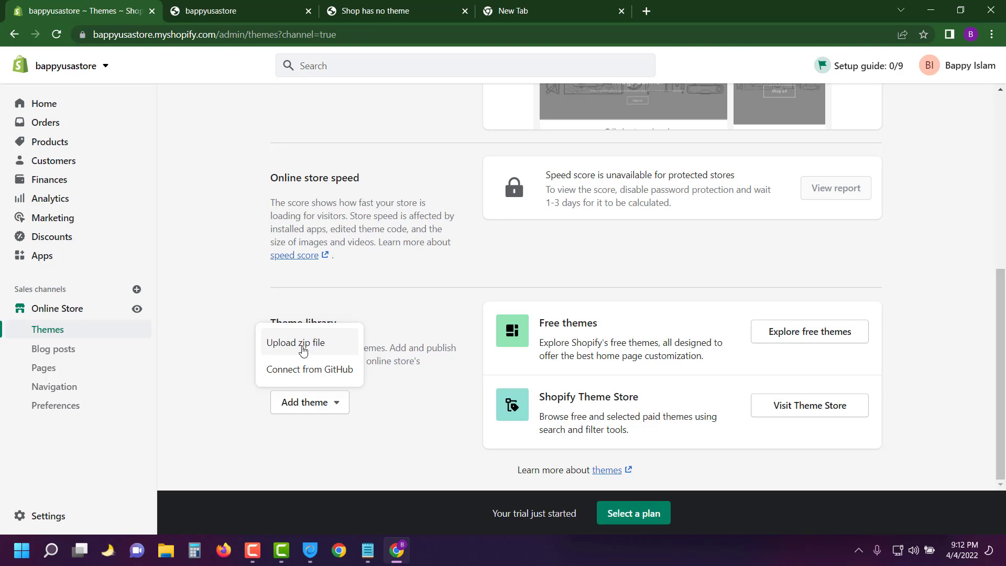
pyautogui.click(304, 347)
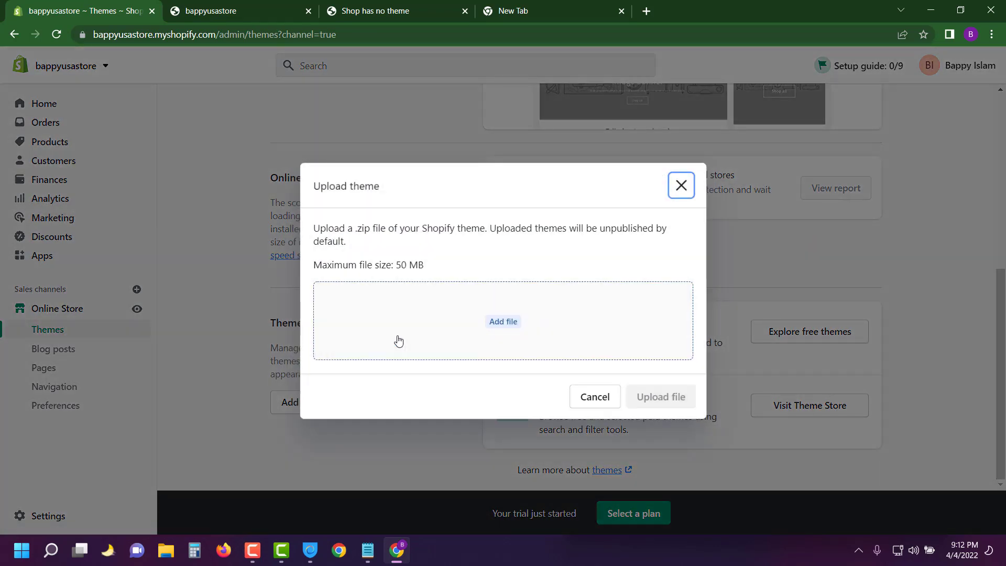
pyautogui.click(503, 321)
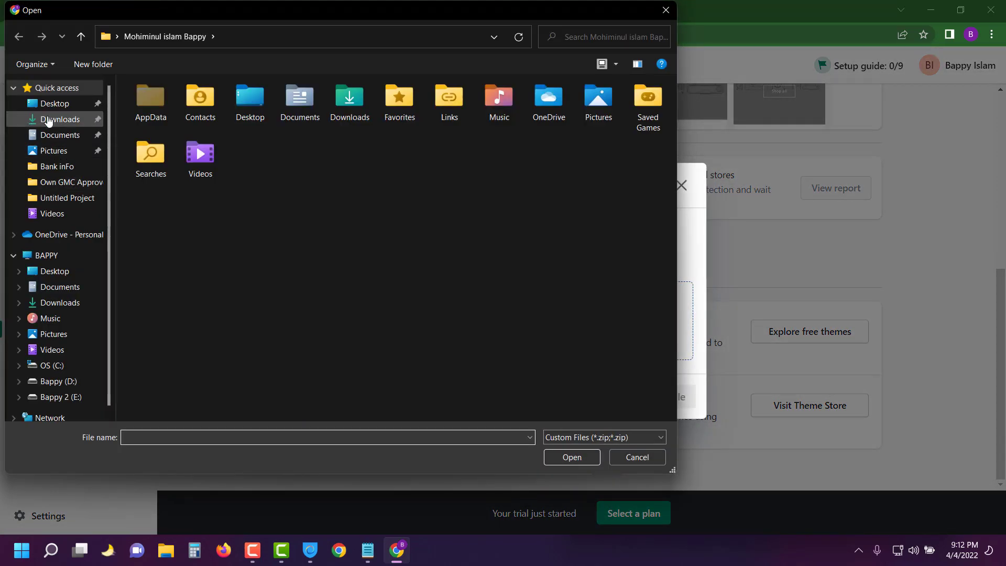
pyautogui.click(49, 120)
pyautogui.doubleClick(154, 126)
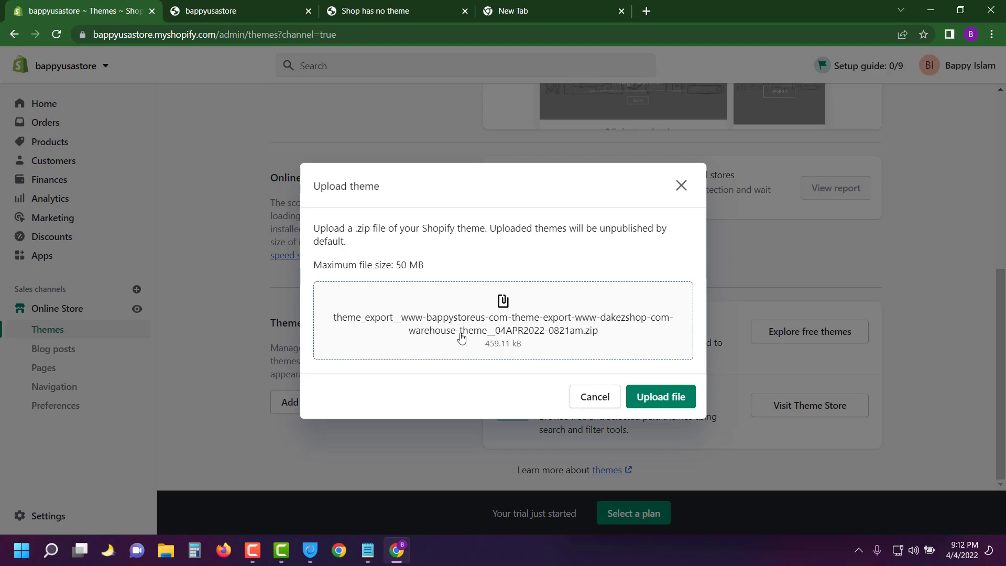
pyautogui.click(645, 396)
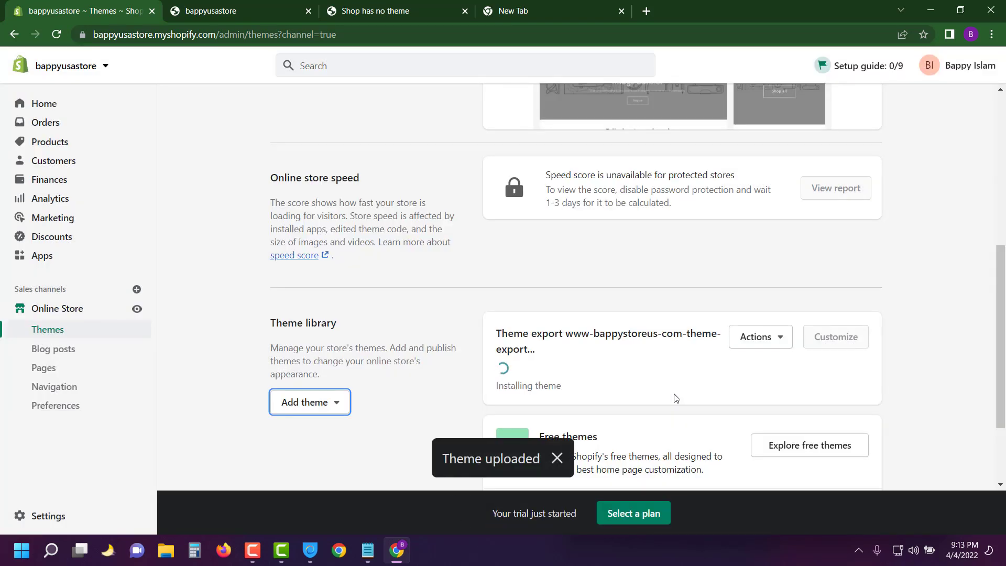
# Back in the browser, check that Warehouse 1.9.10 sits in the theme library marked Just added
pyautogui.scroll(-1, 642, 400)
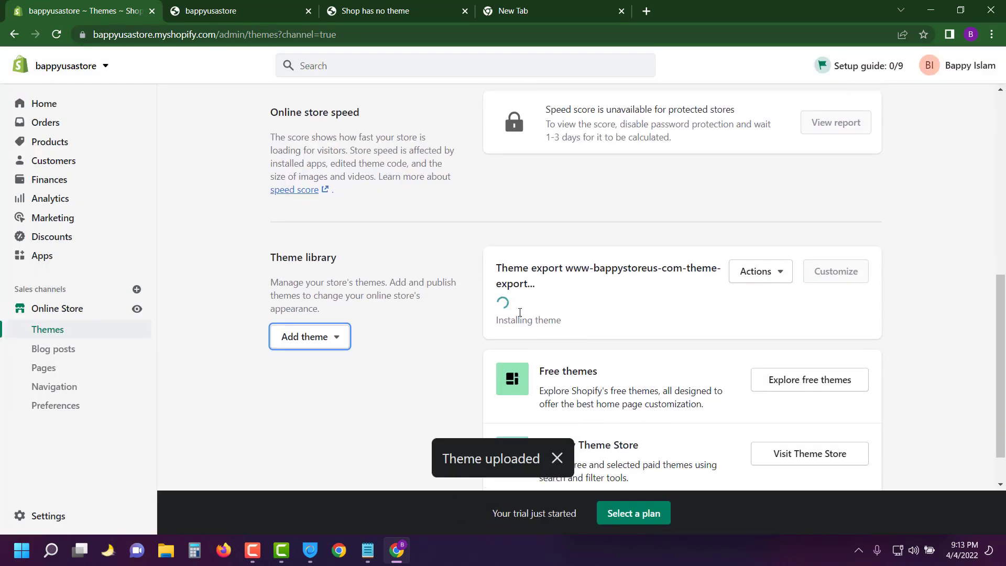
pyautogui.scroll(-1, 451, 344)
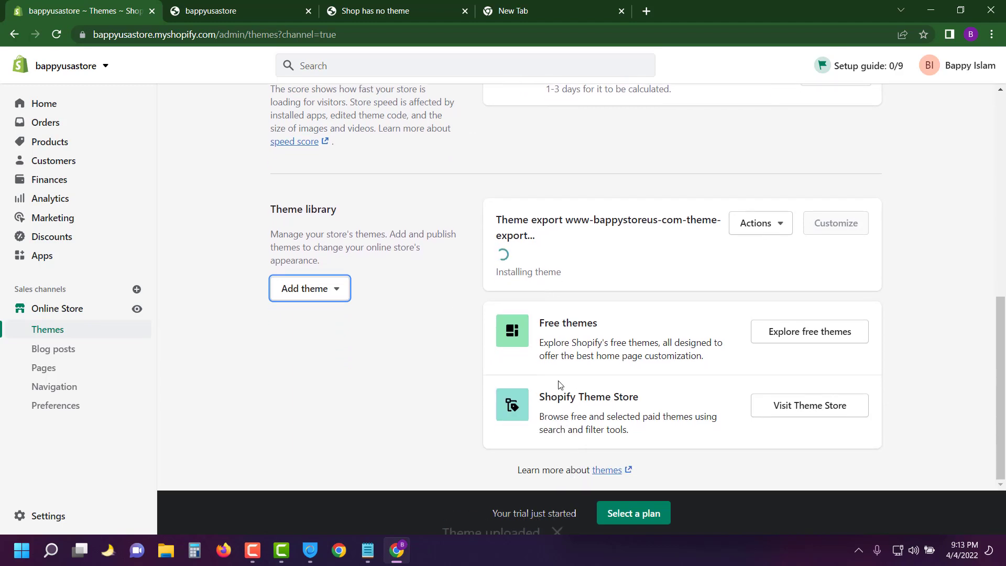
pyautogui.click(255, 560)
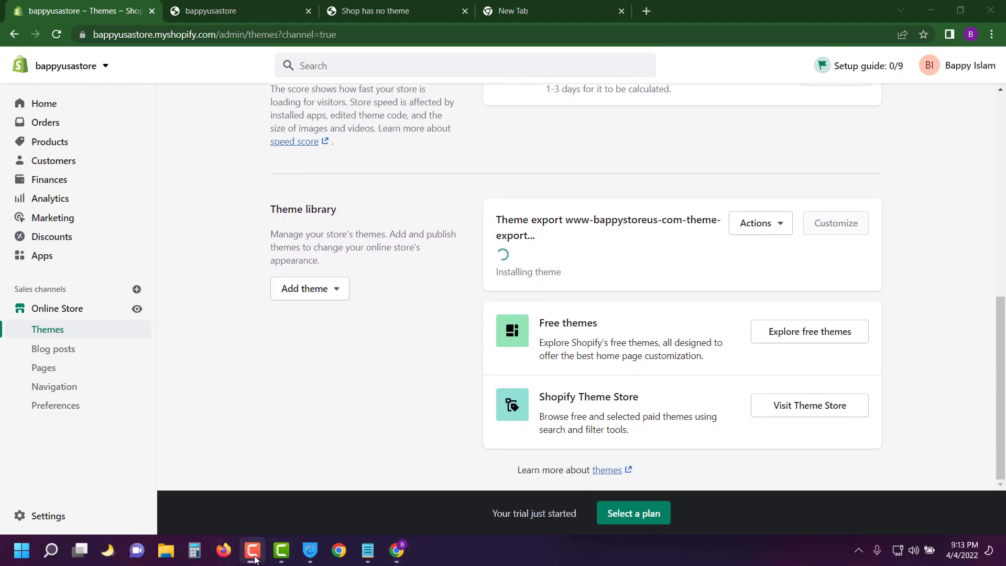
pyautogui.click(255, 559)
pyautogui.scroll(9, 558, 272)
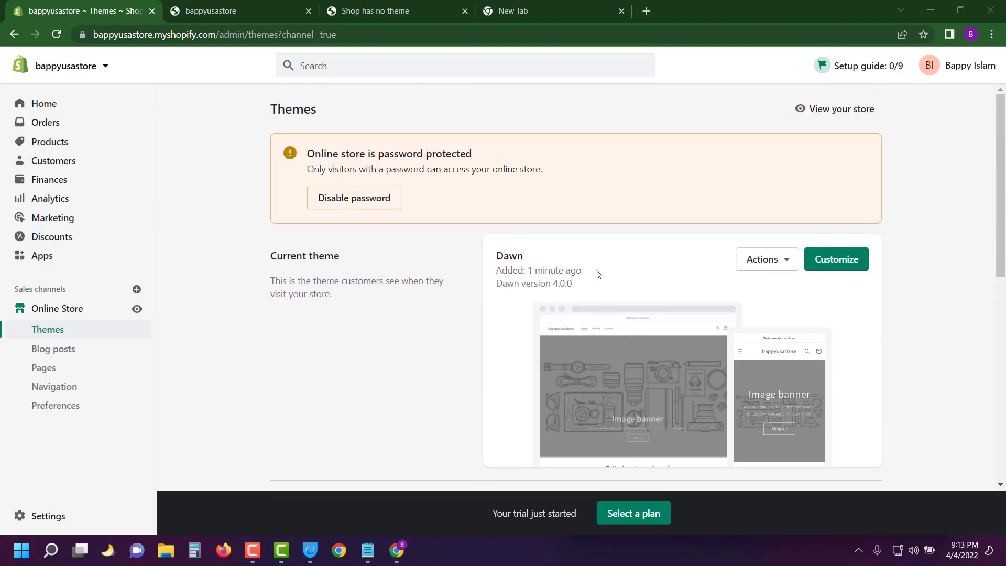
pyautogui.scroll(-4, 626, 269)
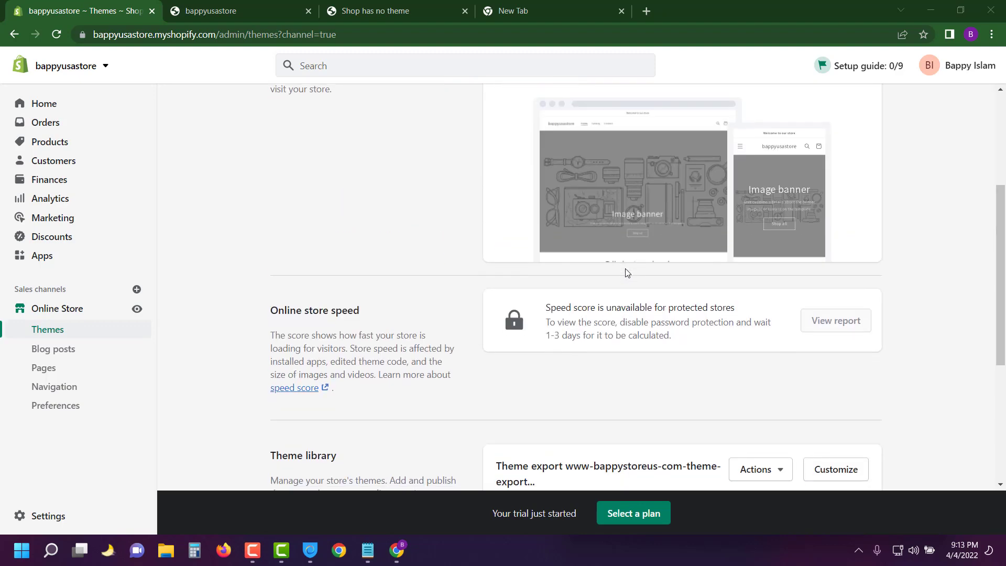
pyautogui.scroll(-5, 627, 273)
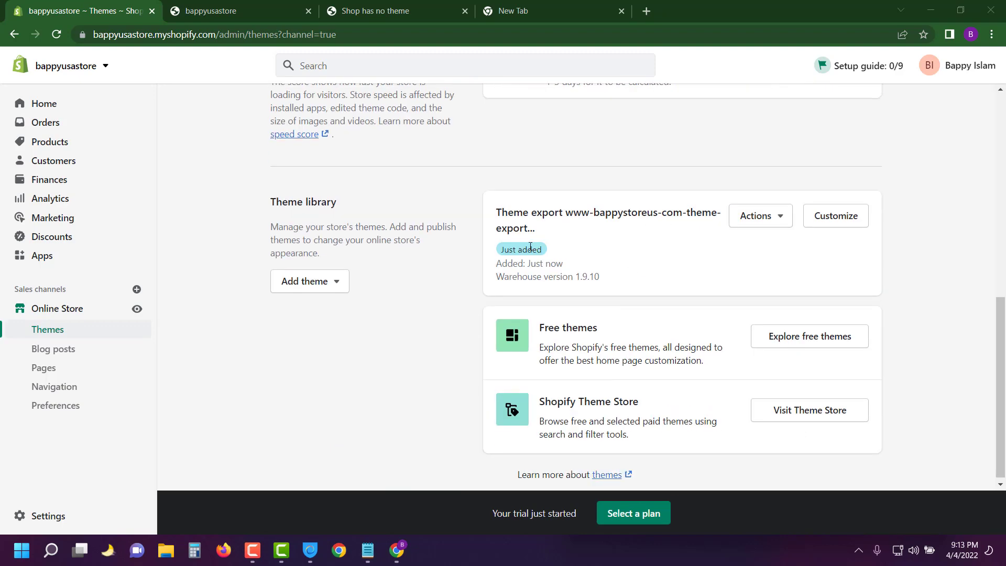
# Publish the uploaded Warehouse theme from its Actions menu and open the live storefront
pyautogui.click(773, 216)
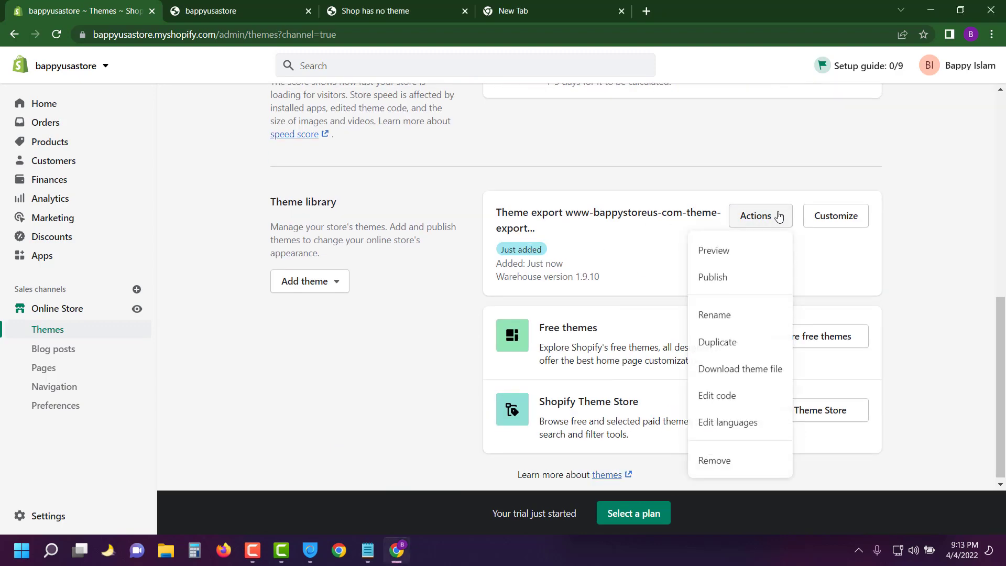
pyautogui.click(721, 279)
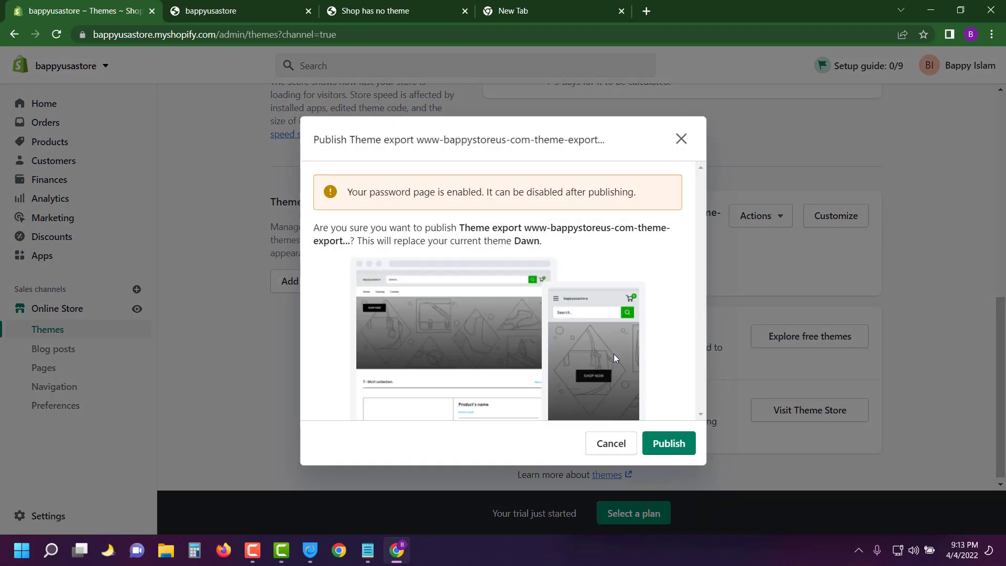
pyautogui.click(664, 446)
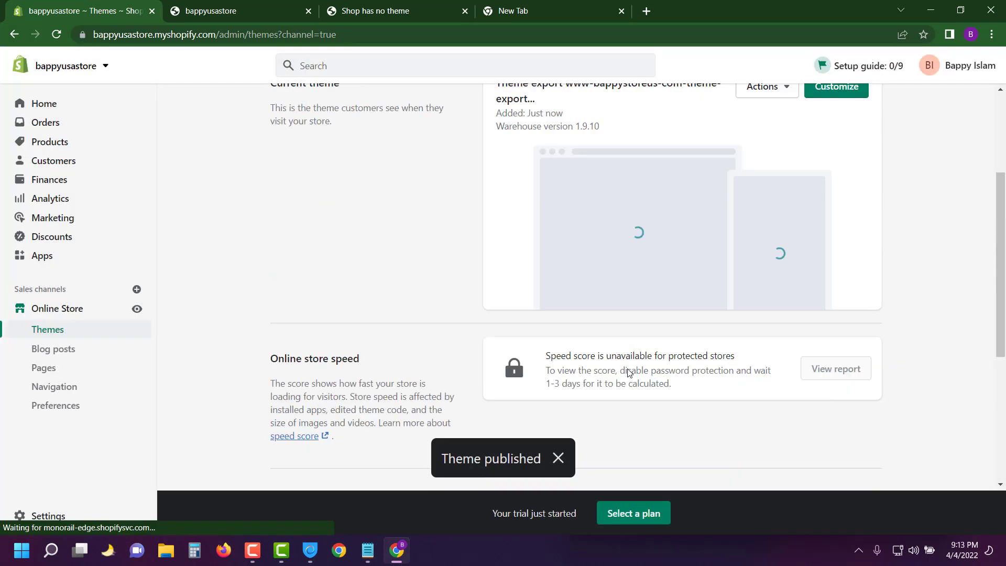
pyautogui.click(136, 310)
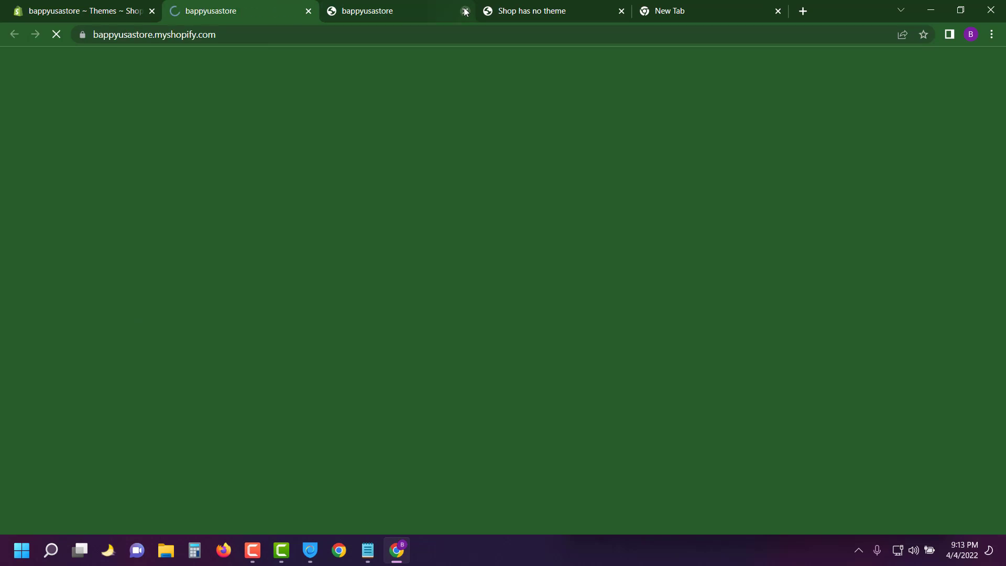
# Close the old storefront tabs, browse the Warehouse-styled storefront, and return to the admin Themes tab
pyautogui.click(465, 11)
pyautogui.click(464, 11)
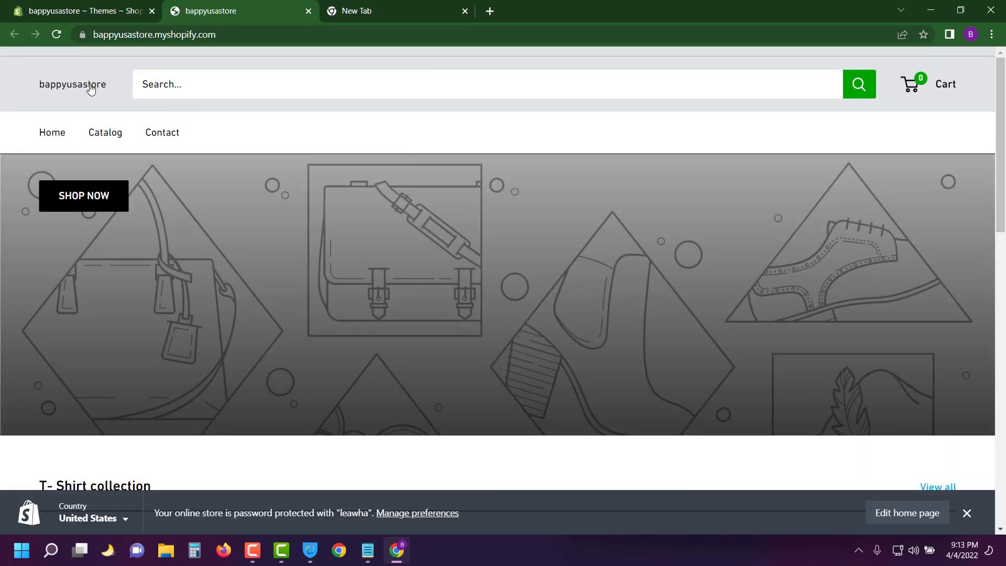
pyautogui.scroll(-10, 242, 226)
pyautogui.scroll(-2, 244, 228)
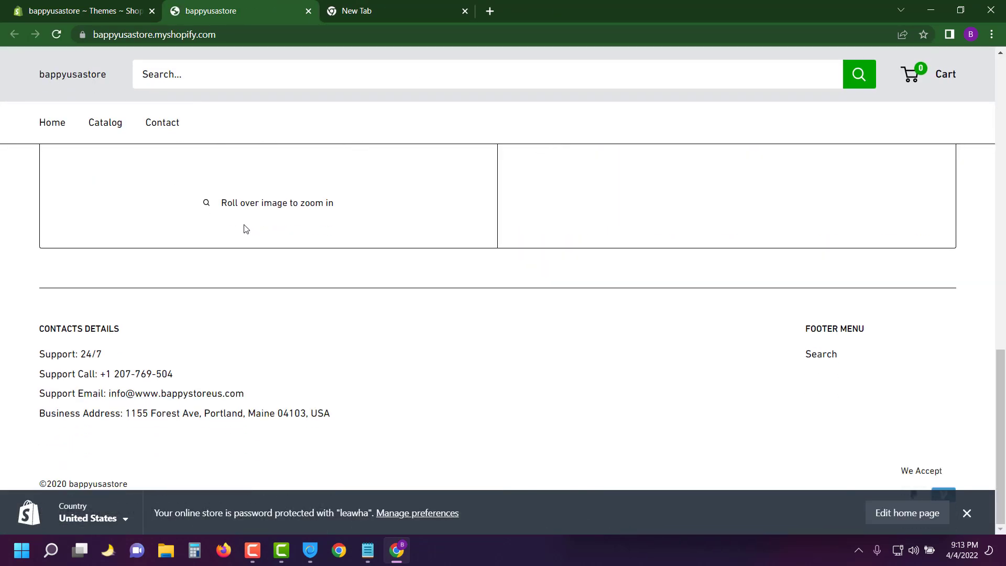
pyautogui.scroll(12, 244, 401)
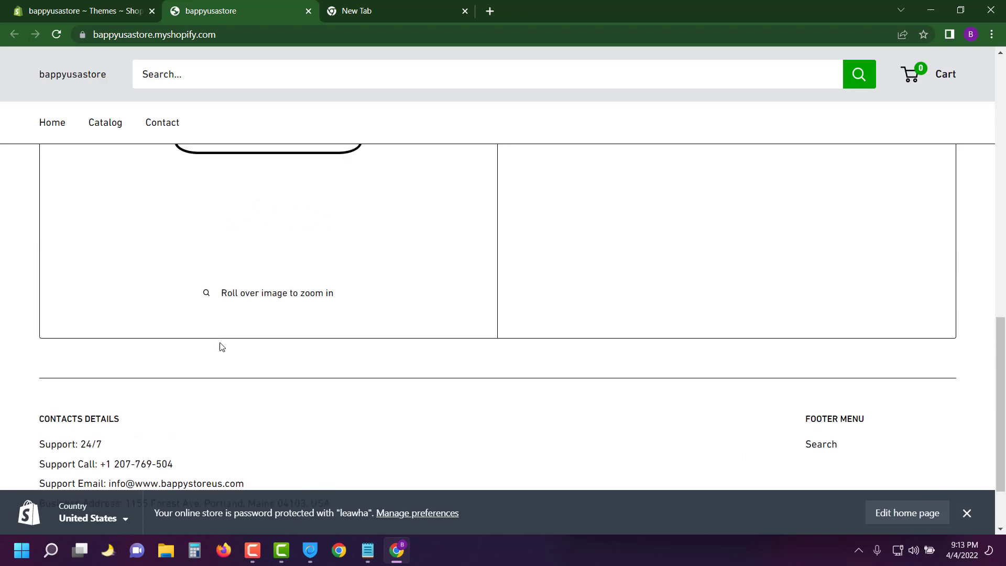
pyautogui.scroll(-9, 297, 256)
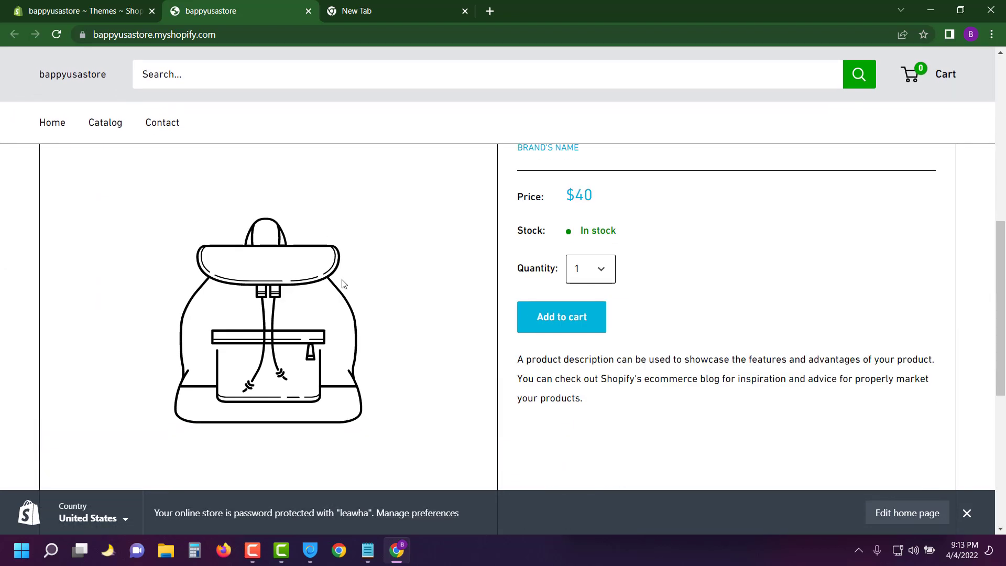
pyautogui.click(112, 7)
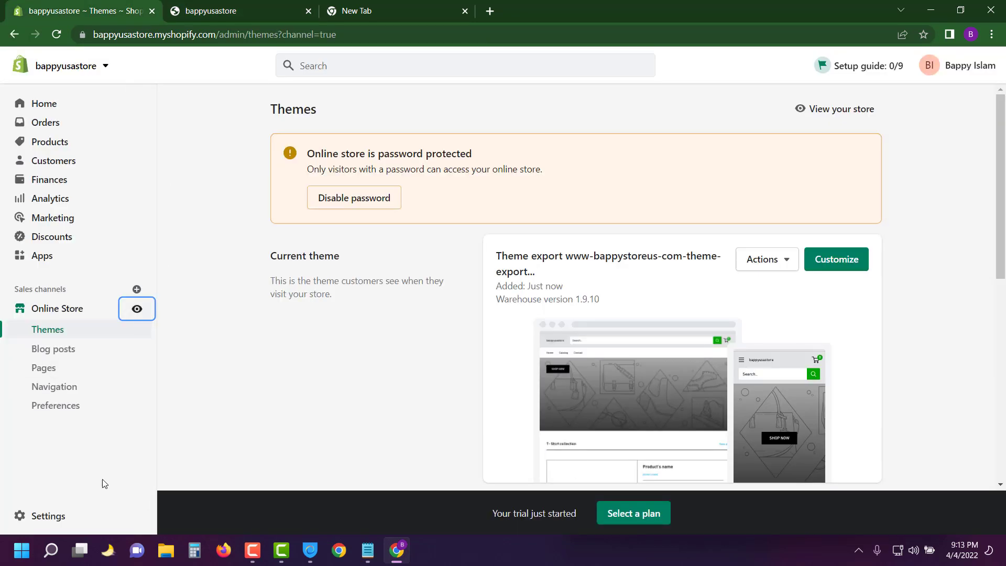
# Go to Settings > Domains and start buying a new domain
pyautogui.click(51, 515)
pyautogui.scroll(-3, 180, 276)
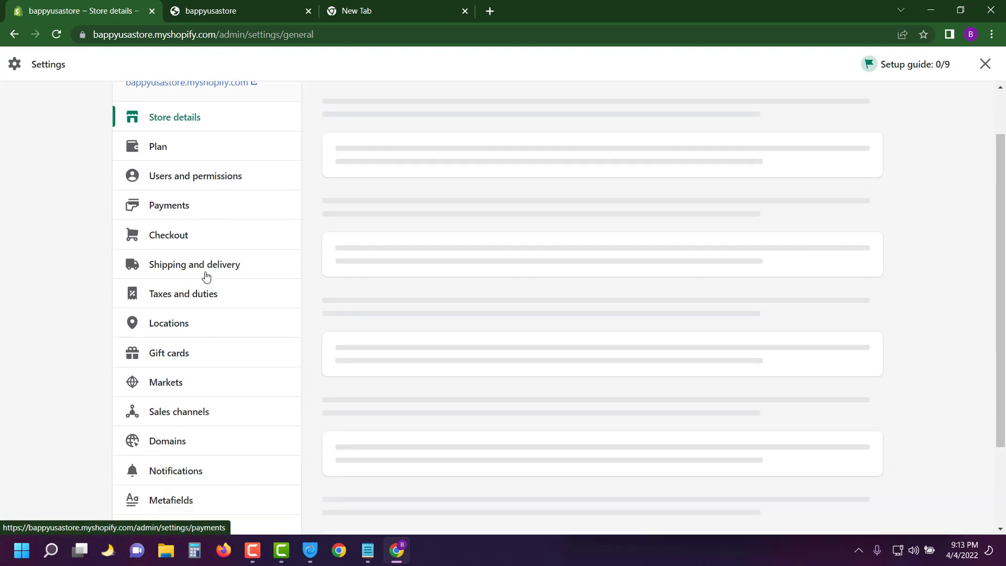
pyautogui.scroll(-3, 182, 415)
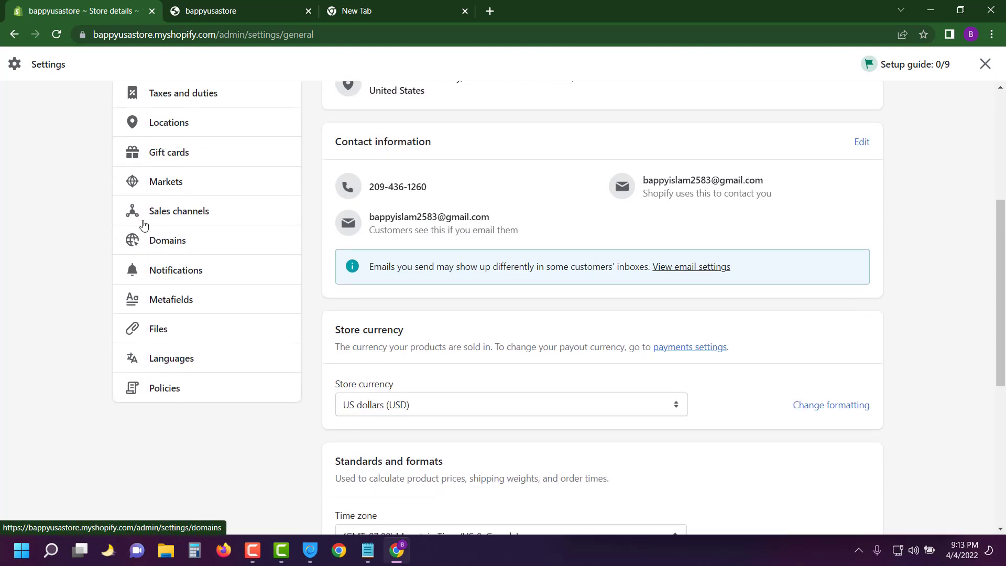
pyautogui.click(175, 242)
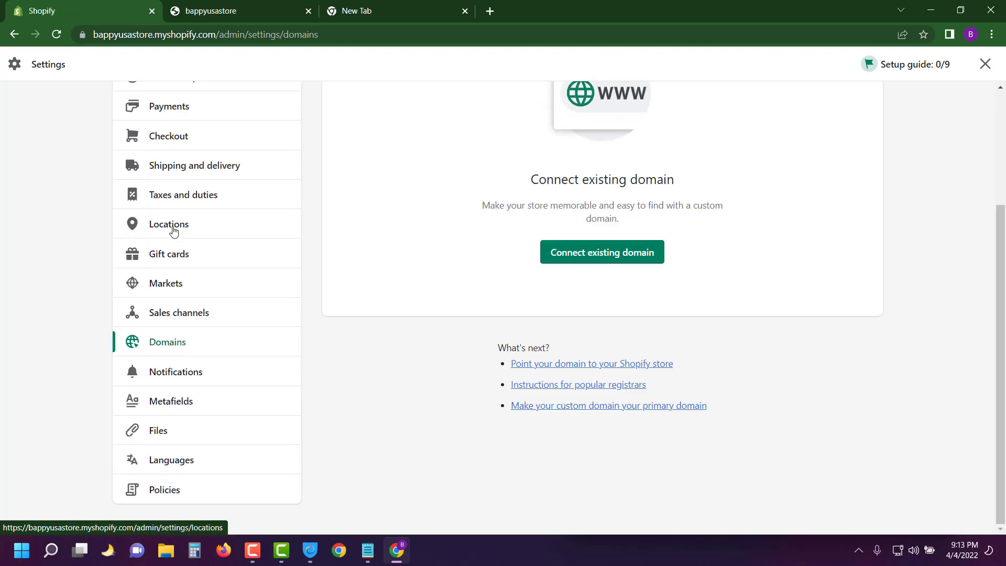
pyautogui.scroll(3, 433, 239)
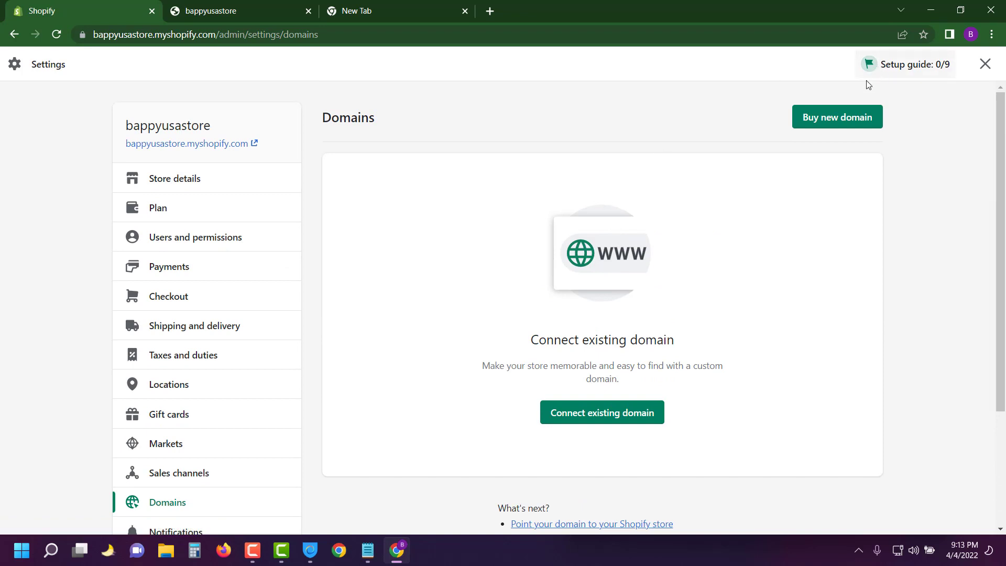
pyautogui.click(831, 117)
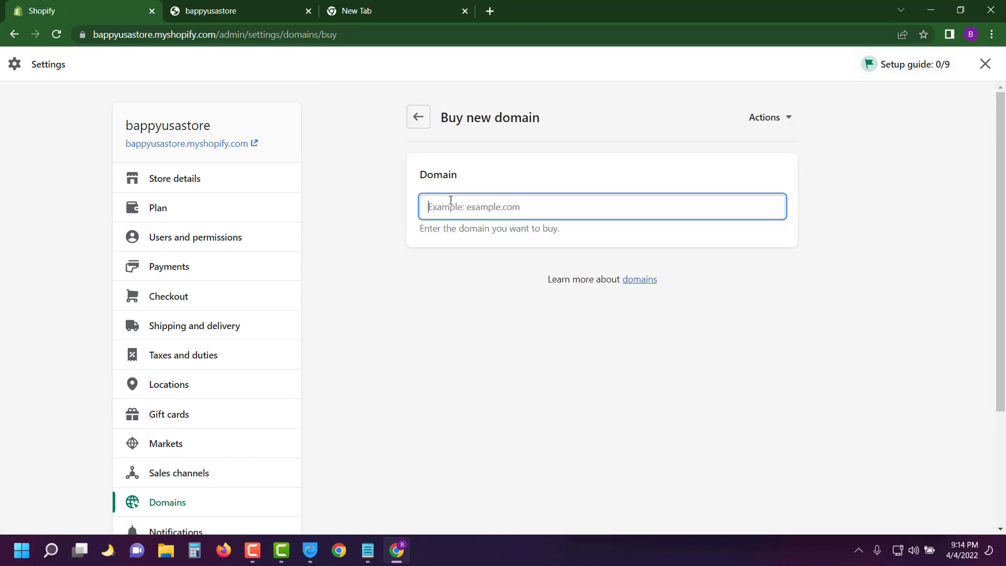
# Search domains for bappyusastore, the store name copied from the store's web address
pyautogui.click(125, 35)
pyautogui.click(137, 34)
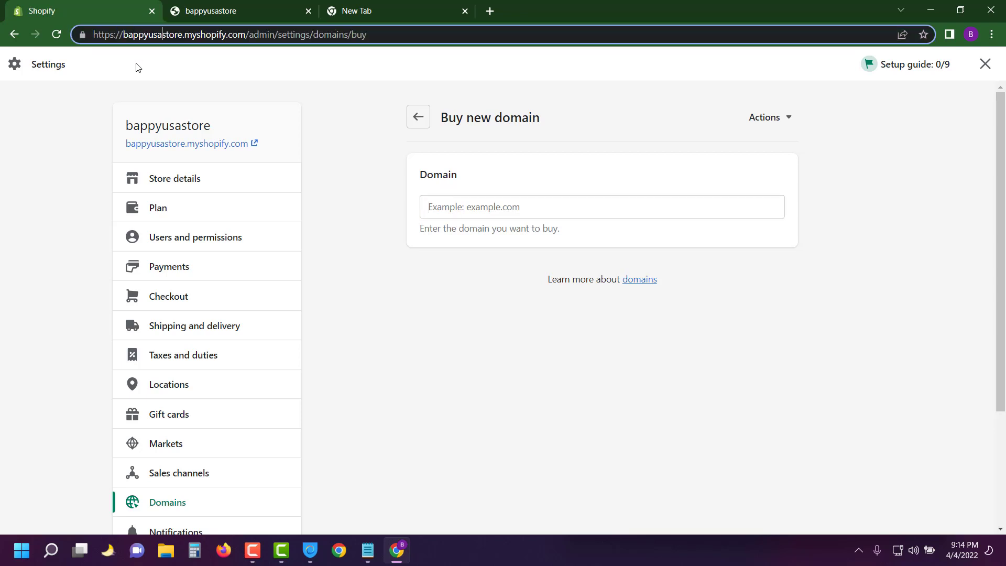
pyautogui.doubleClick(144, 34)
pyautogui.hotkey('ctrl', 'c')
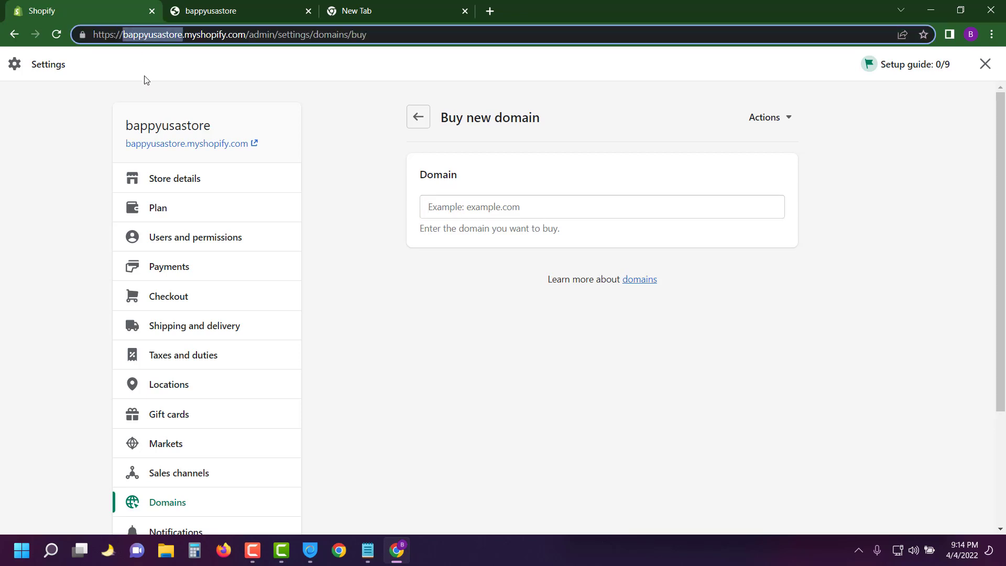
pyautogui.click(457, 206)
pyautogui.hotkey('ctrl', 'v')
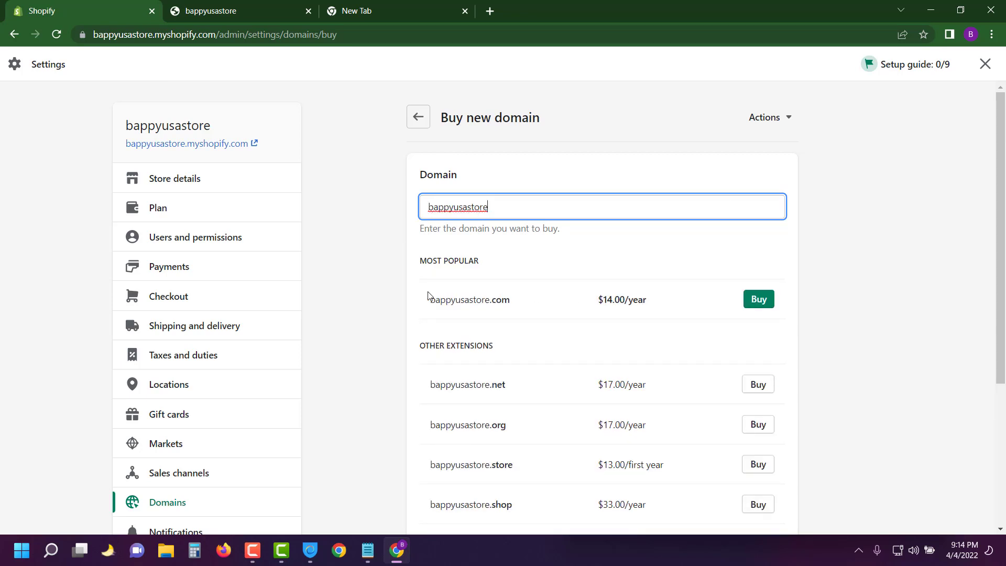
# Review the listed .com, .org and .store prices for bappyusastore
pyautogui.moveTo(592, 306); pyautogui.dragTo(714, 298)
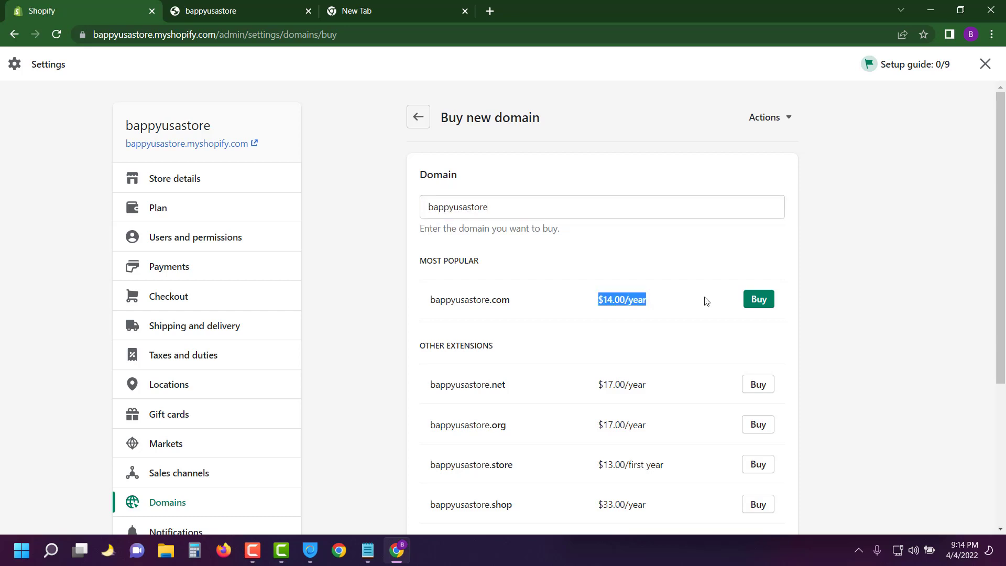
pyautogui.click(605, 297)
pyautogui.moveTo(464, 297); pyautogui.dragTo(591, 309)
pyautogui.scroll(-3, 613, 310)
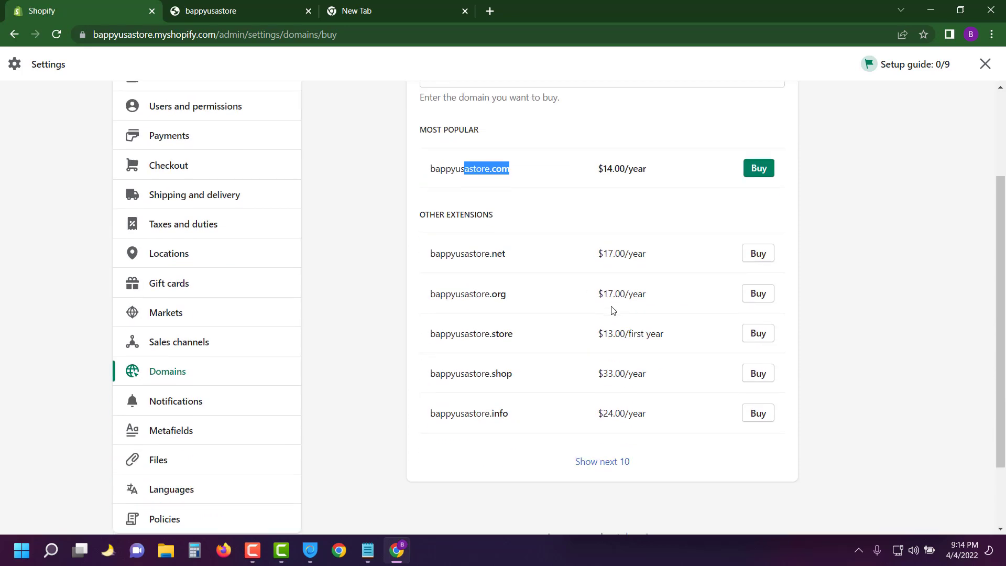
pyautogui.click(499, 254)
pyautogui.moveTo(484, 294); pyautogui.dragTo(601, 292)
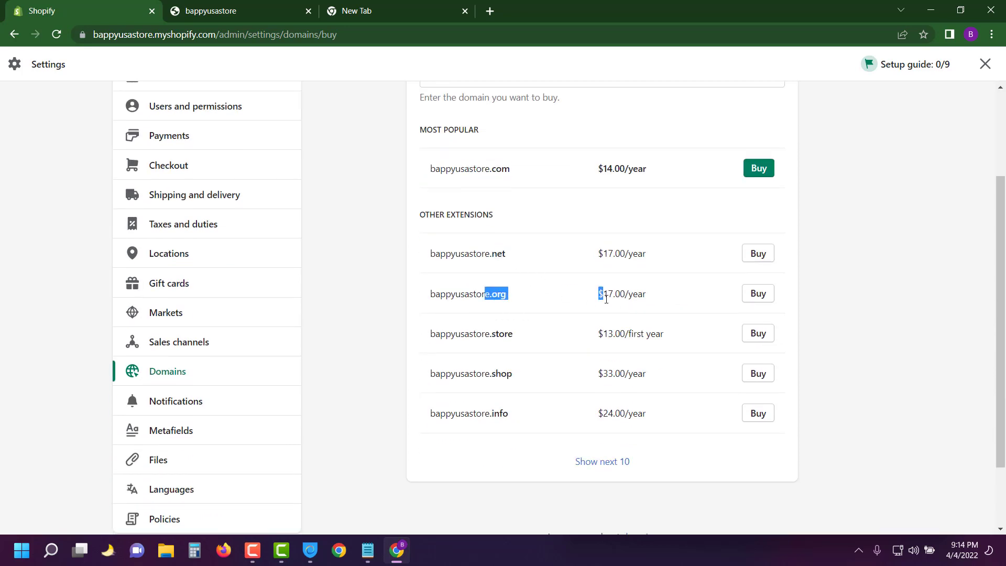
pyautogui.moveTo(455, 341); pyautogui.dragTo(514, 335)
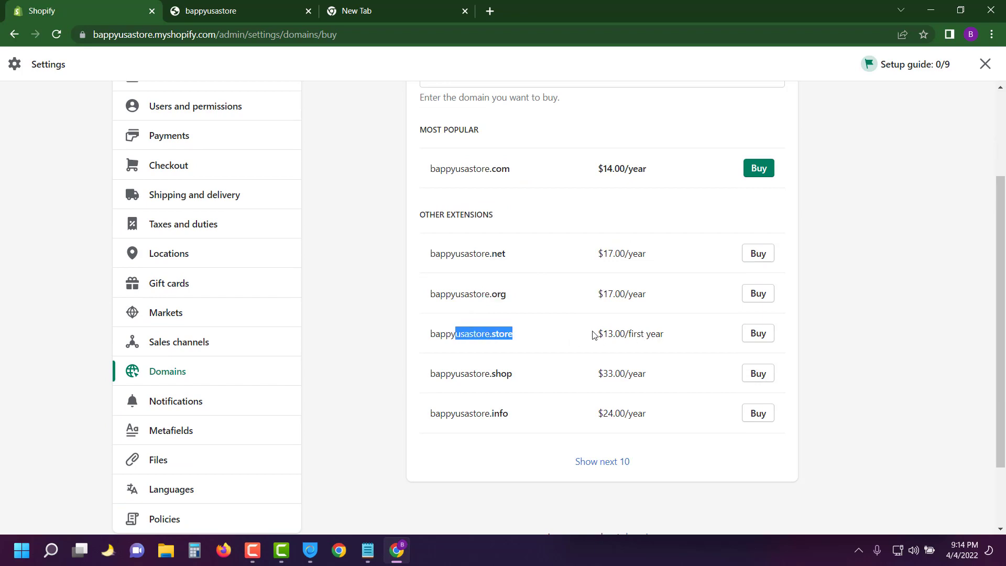
pyautogui.moveTo(593, 335); pyautogui.dragTo(669, 336)
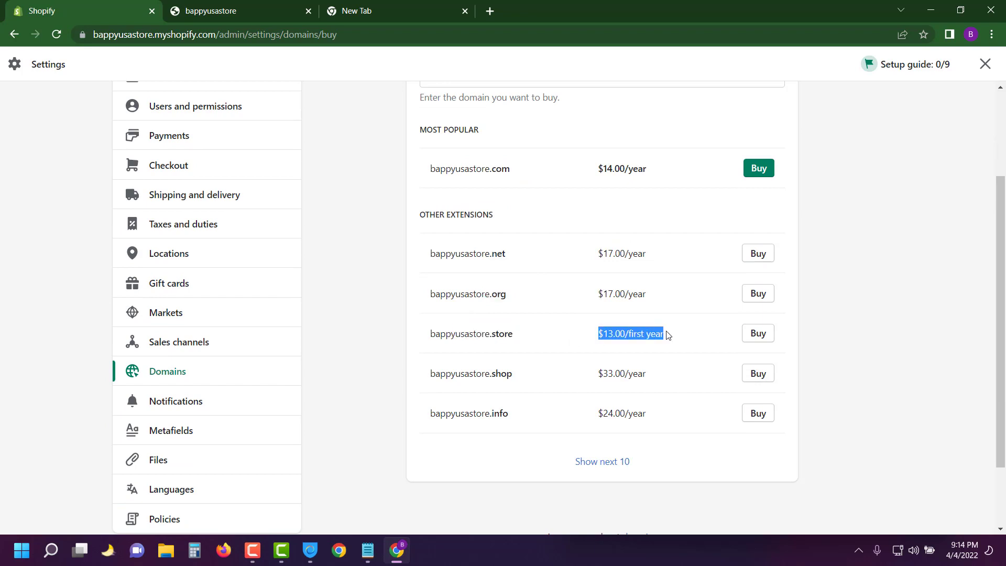
pyautogui.click(610, 333)
pyautogui.scroll(3, 630, 316)
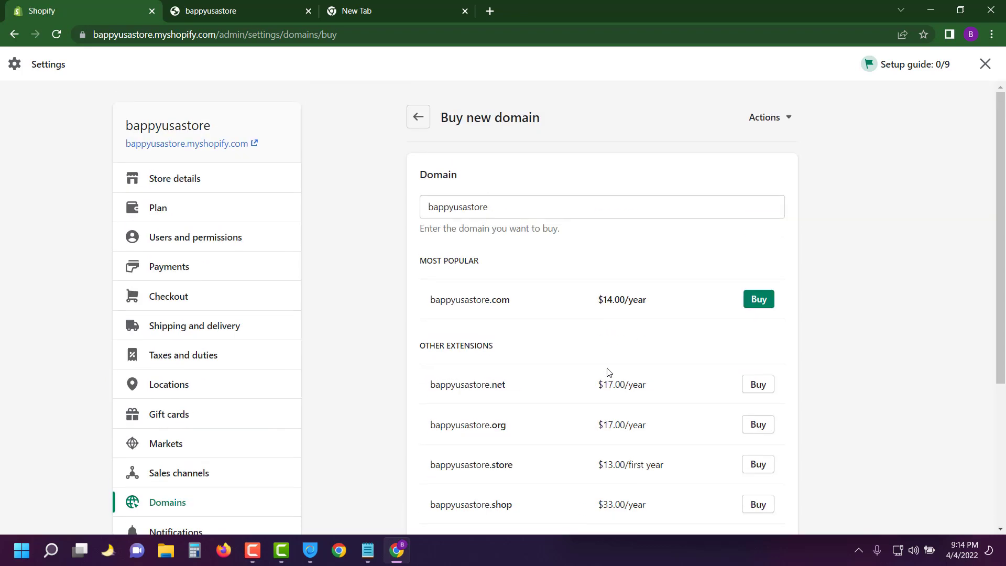
pyautogui.moveTo(590, 465); pyautogui.dragTo(682, 466)
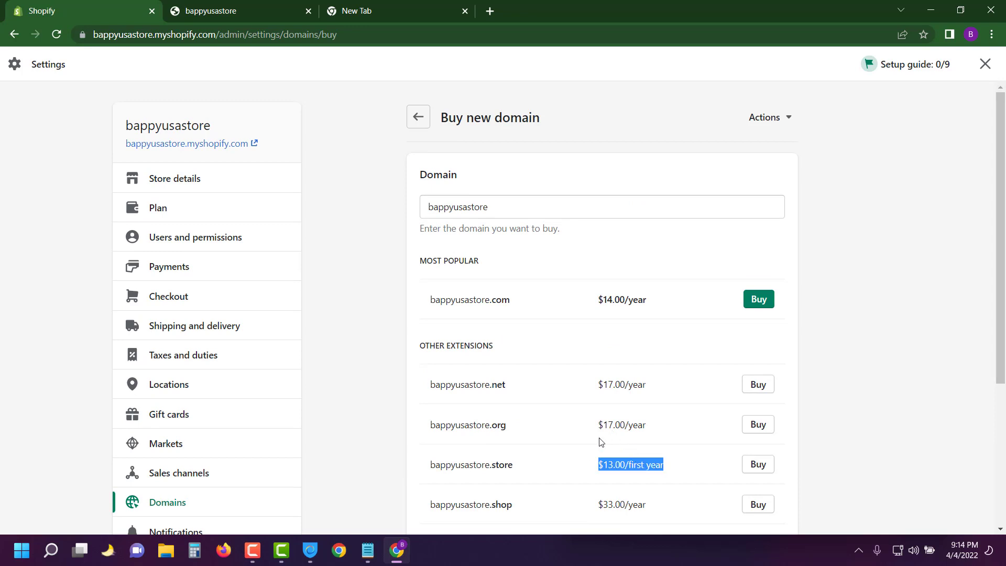
# Buy the bappyusastore.com domain at $14.00/year
pyautogui.doubleClick(491, 299)
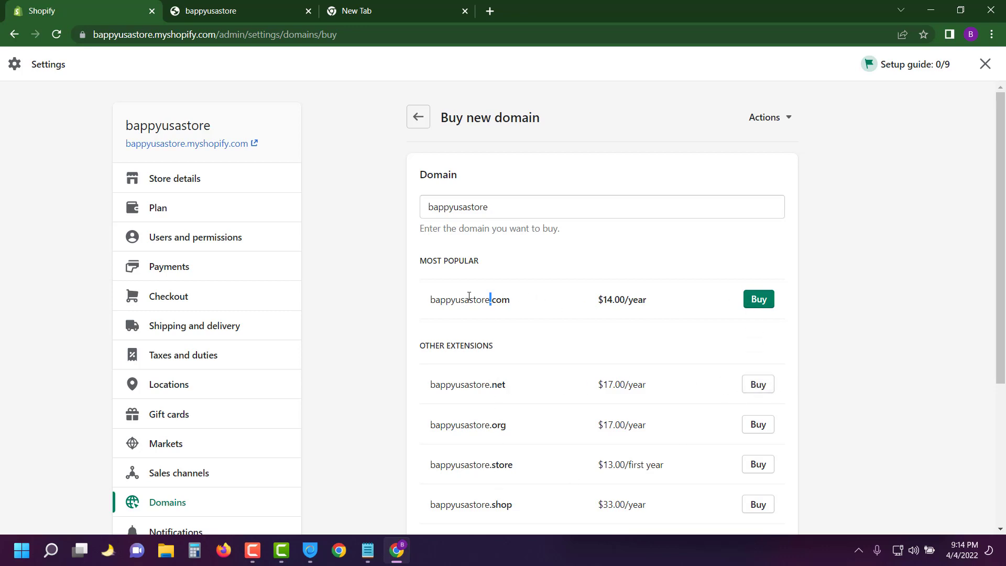
pyautogui.moveTo(469, 296); pyautogui.dragTo(669, 312)
pyautogui.click(758, 302)
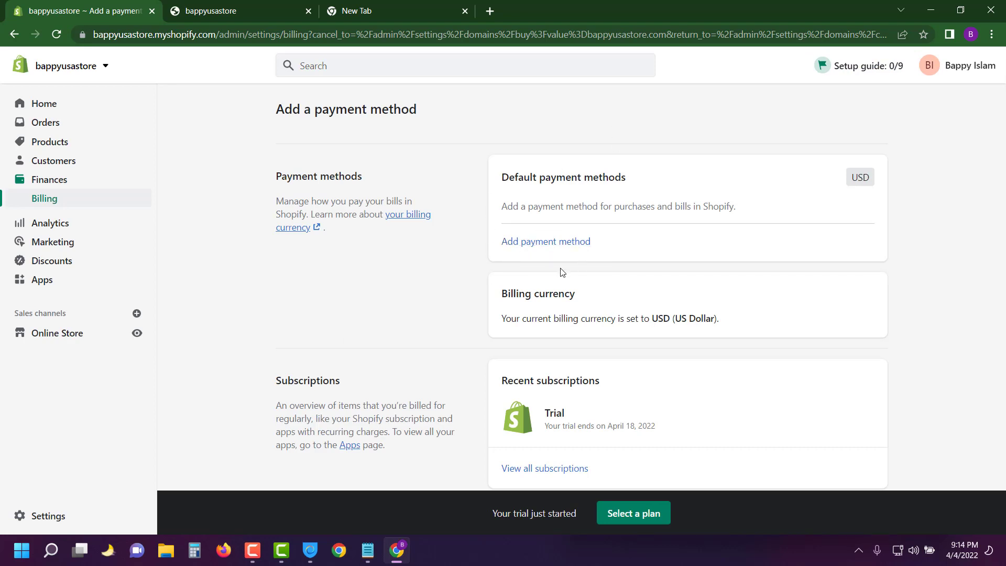
# Open the Add credit card form and look over its security code and billing address sections
pyautogui.click(535, 243)
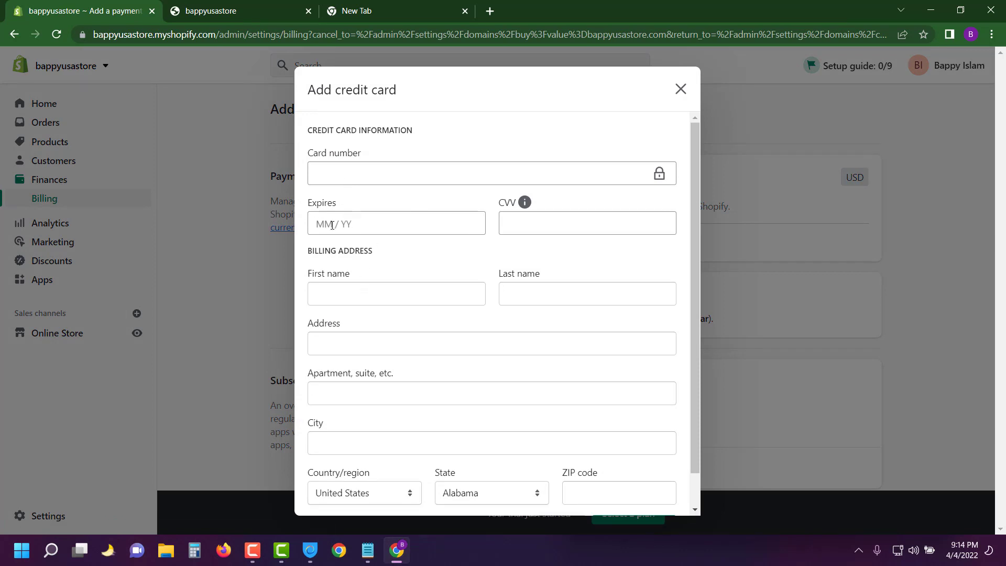
pyautogui.moveTo(498, 202); pyautogui.dragTo(520, 204)
pyautogui.scroll(-2, 466, 216)
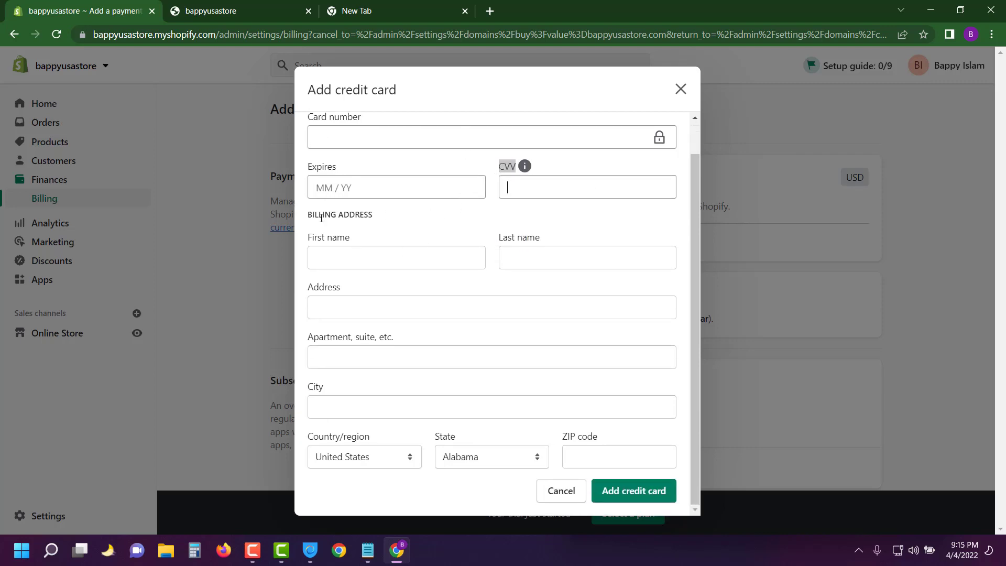
pyautogui.moveTo(321, 218); pyautogui.dragTo(375, 243)
pyautogui.click(351, 248)
# Step through the first name, last name, address, city and ZIP fields, then open File Explorer
pyautogui.click(358, 265)
pyautogui.click(538, 259)
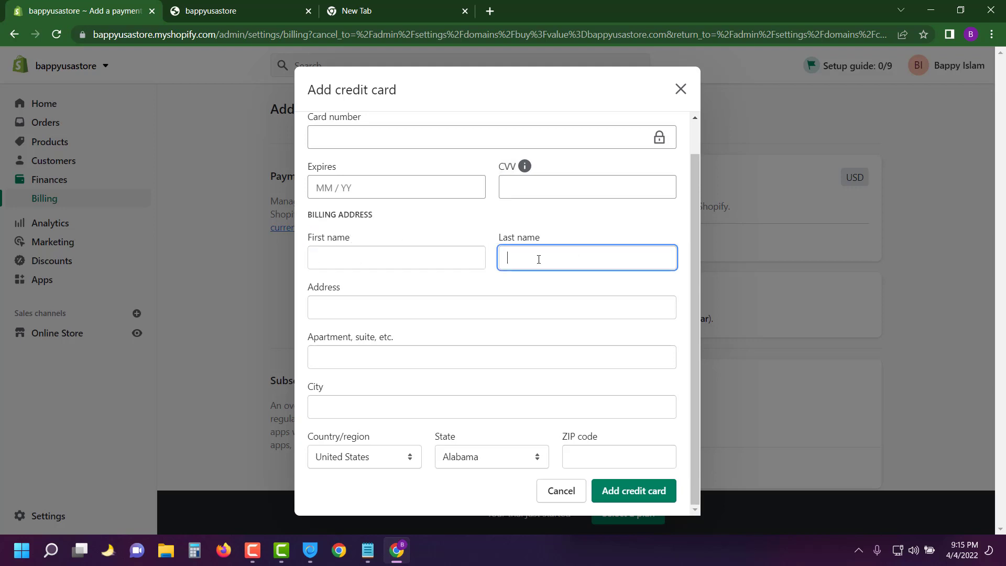
pyautogui.click(349, 307)
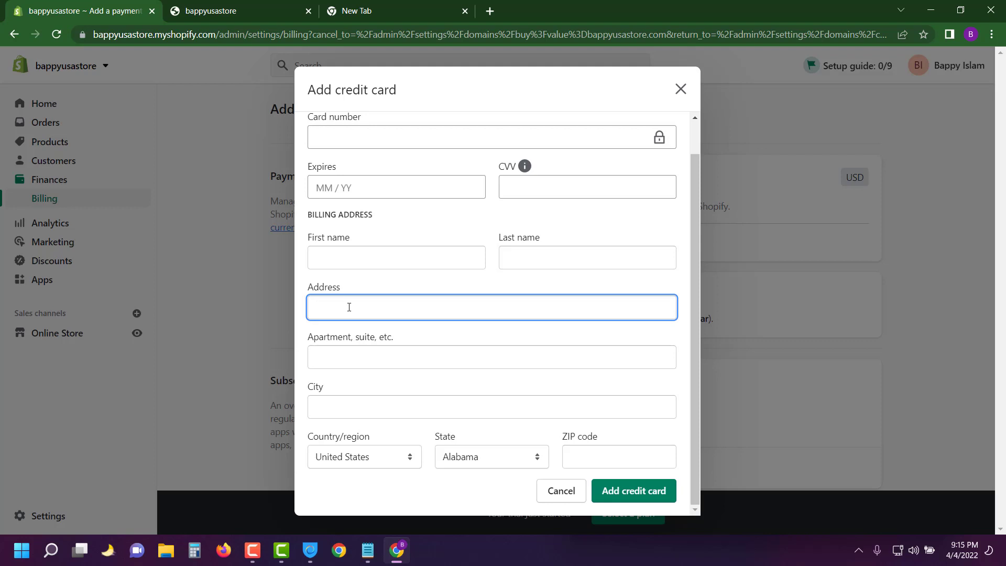
pyautogui.click(340, 405)
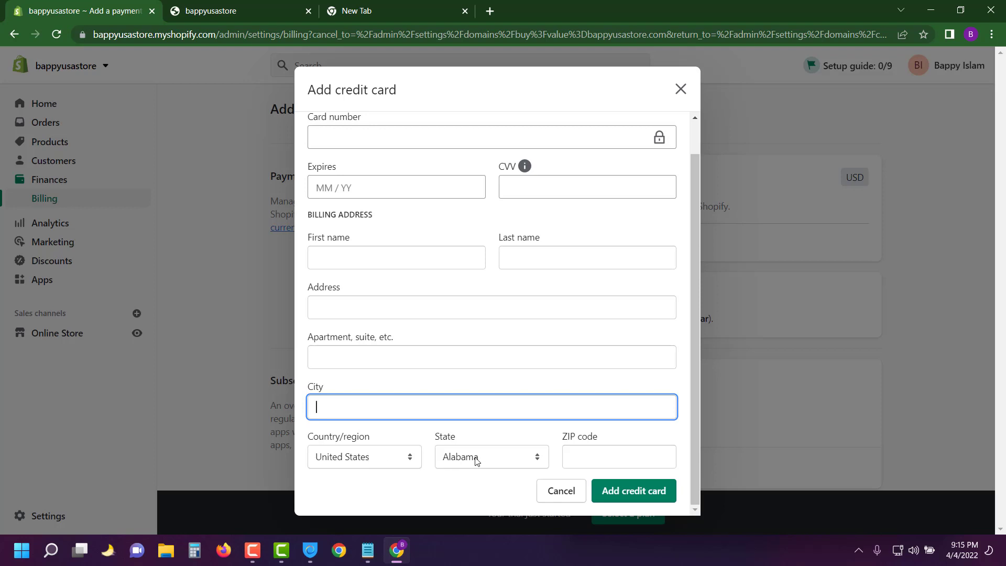
pyautogui.click(623, 453)
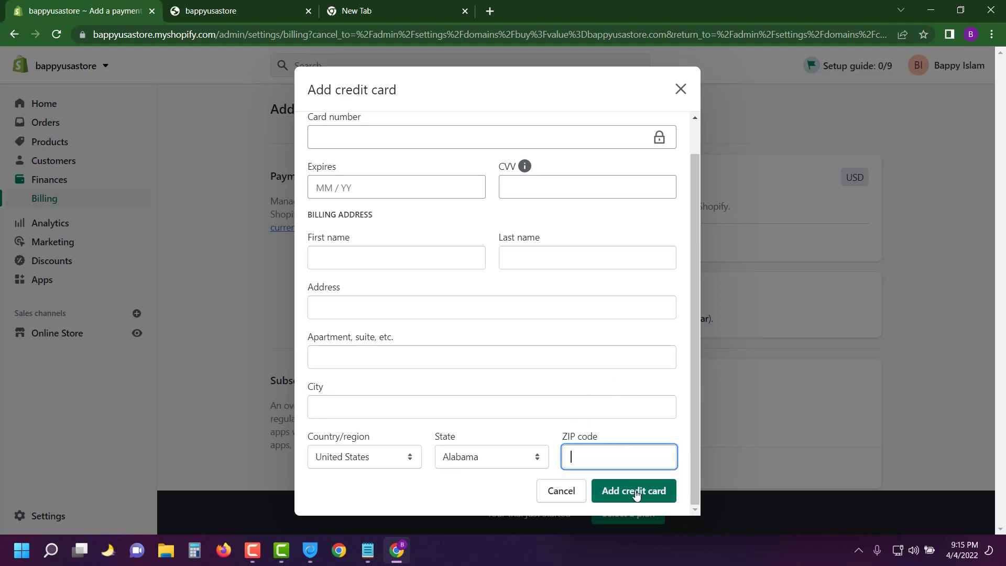
pyautogui.scroll(1, 476, 352)
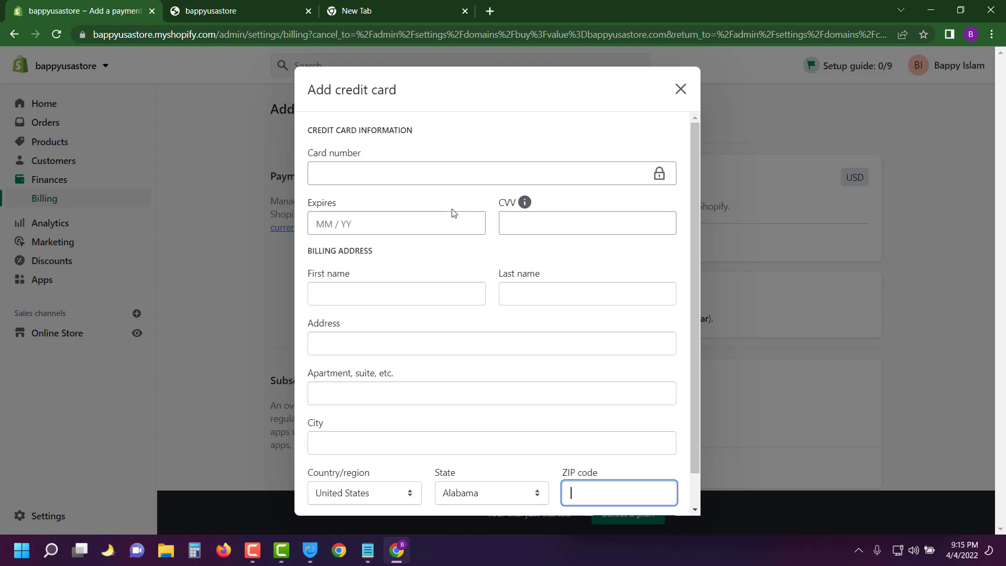
pyautogui.click(166, 550)
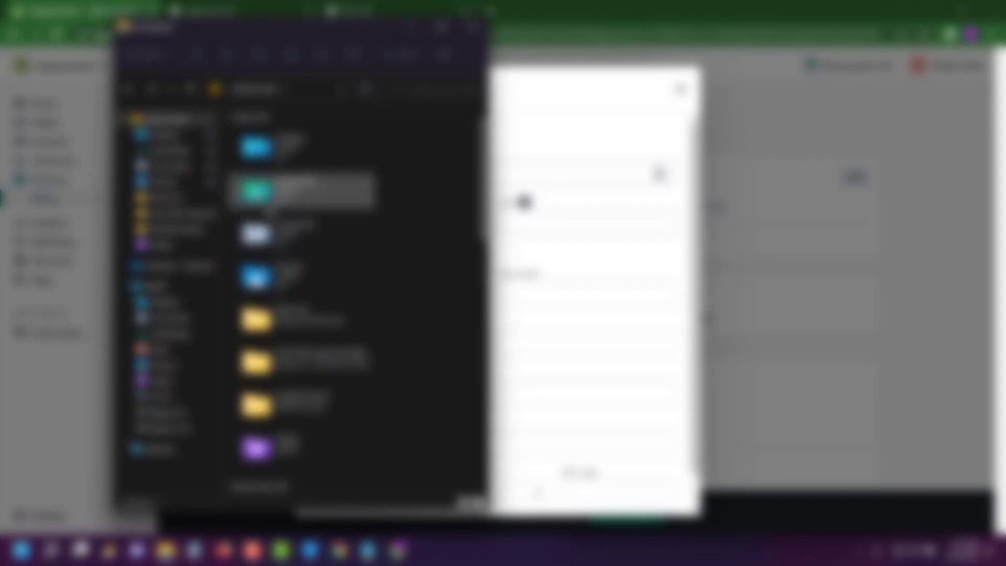
# Open the recent PDF from File Explorer's Recent files in the browser
pyautogui.scroll(-4, 301, 191)
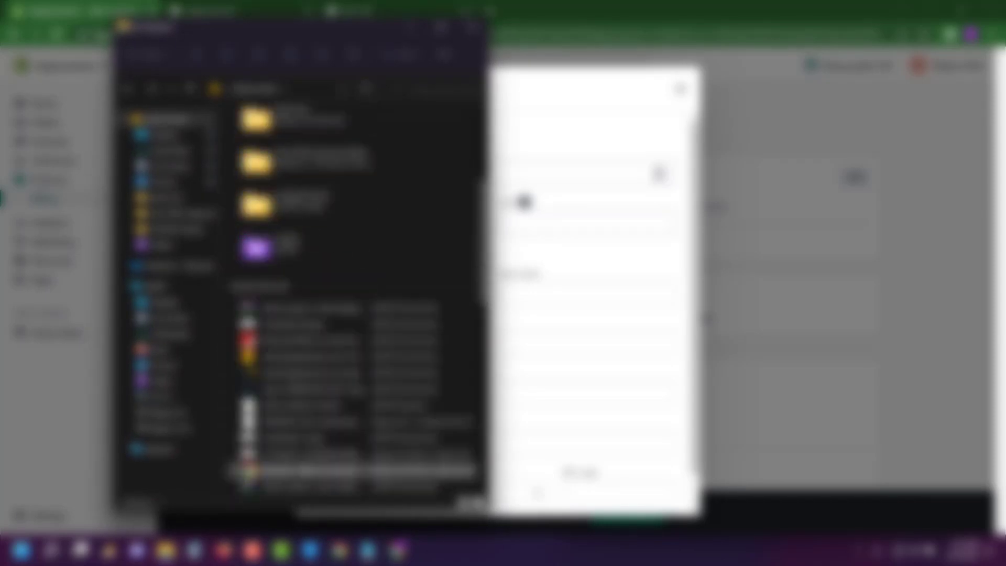
pyautogui.doubleClick(309, 470)
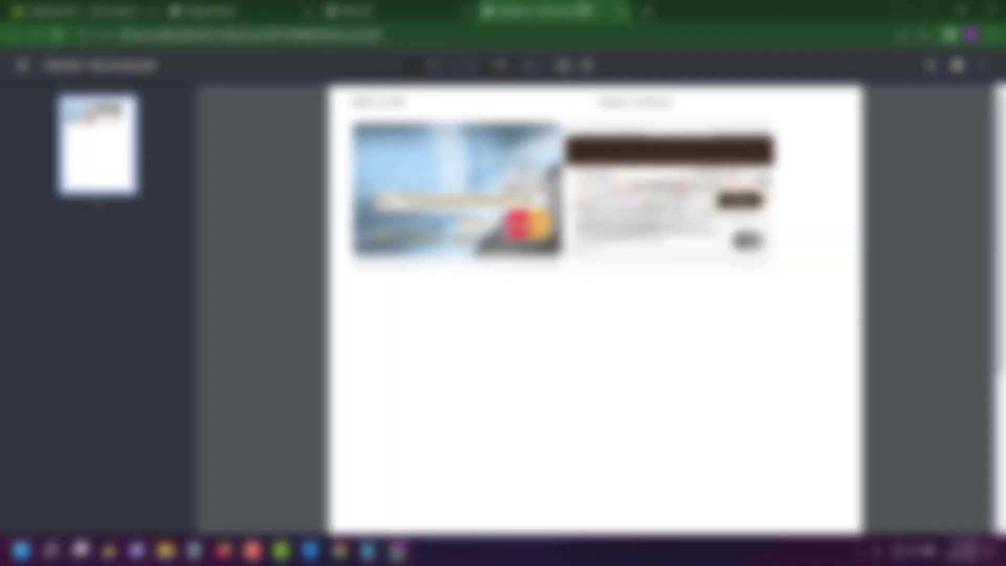
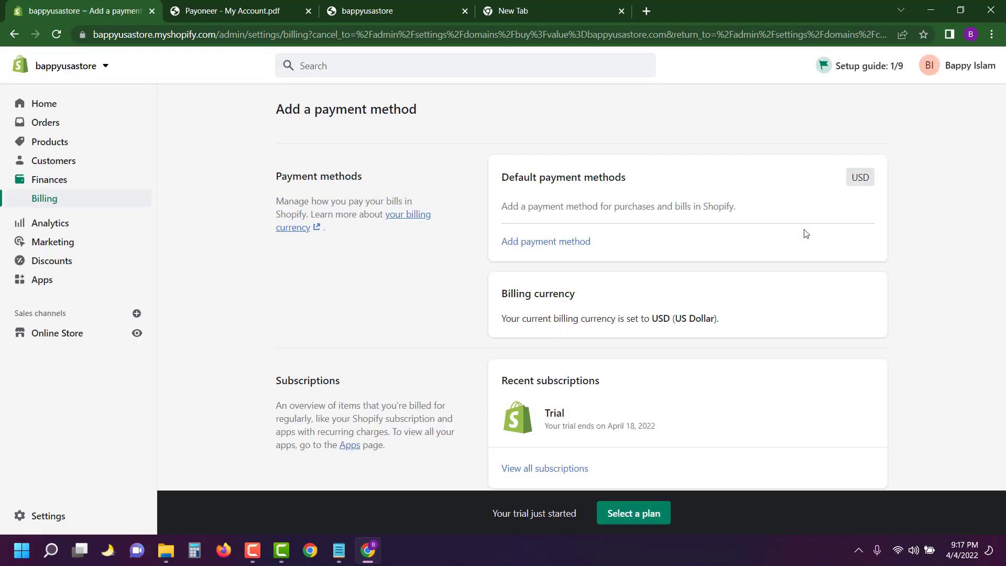
# Highlight the new Mastercard's name and its Primary badge on the Billing page
pyautogui.moveTo(533, 204); pyautogui.dragTo(643, 208)
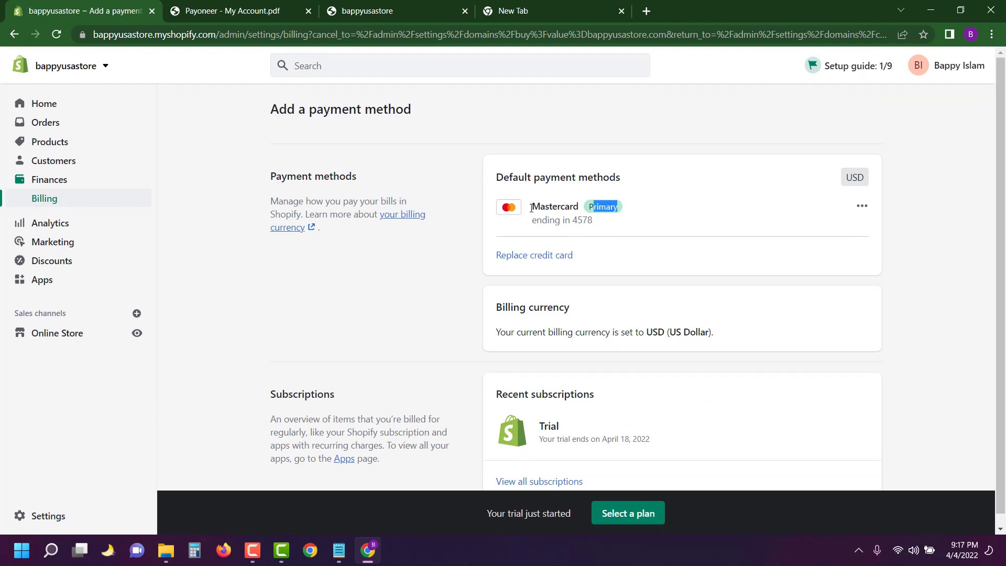
pyautogui.moveTo(544, 204); pyautogui.dragTo(672, 207)
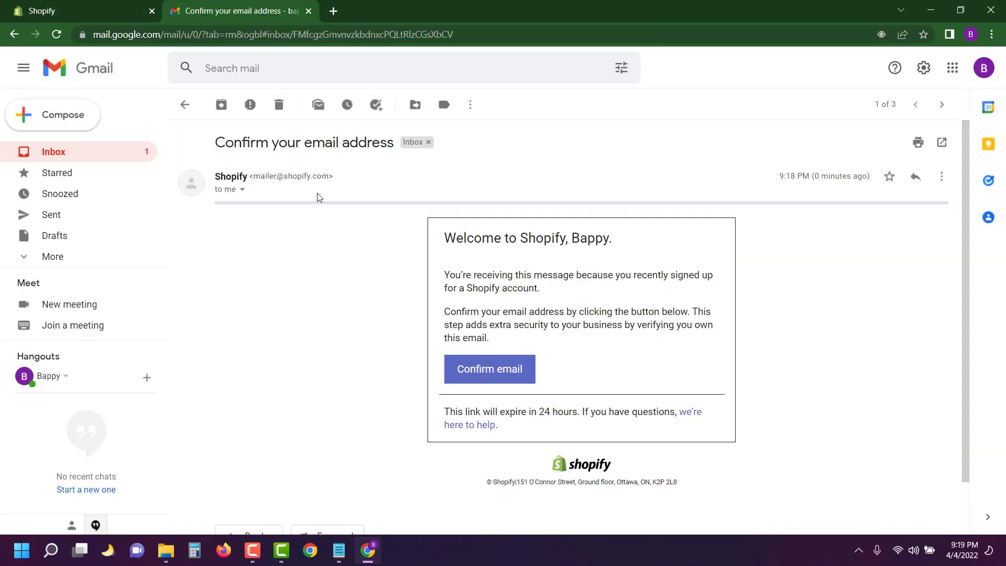
# Confirm the account email from Shopify's 'Confirm your email address' message, then return to the admin
pyautogui.click(185, 107)
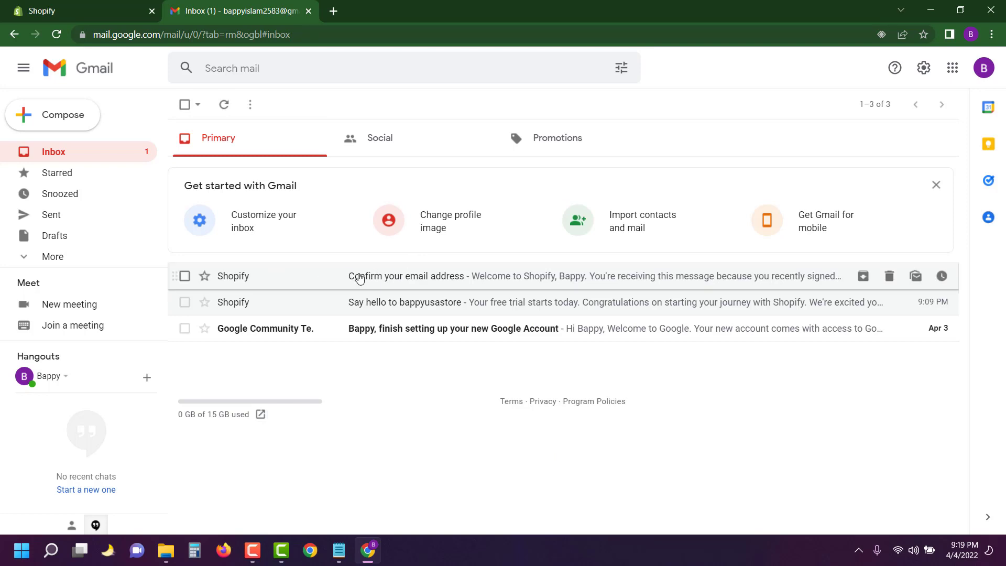
pyautogui.click(397, 281)
pyautogui.click(495, 375)
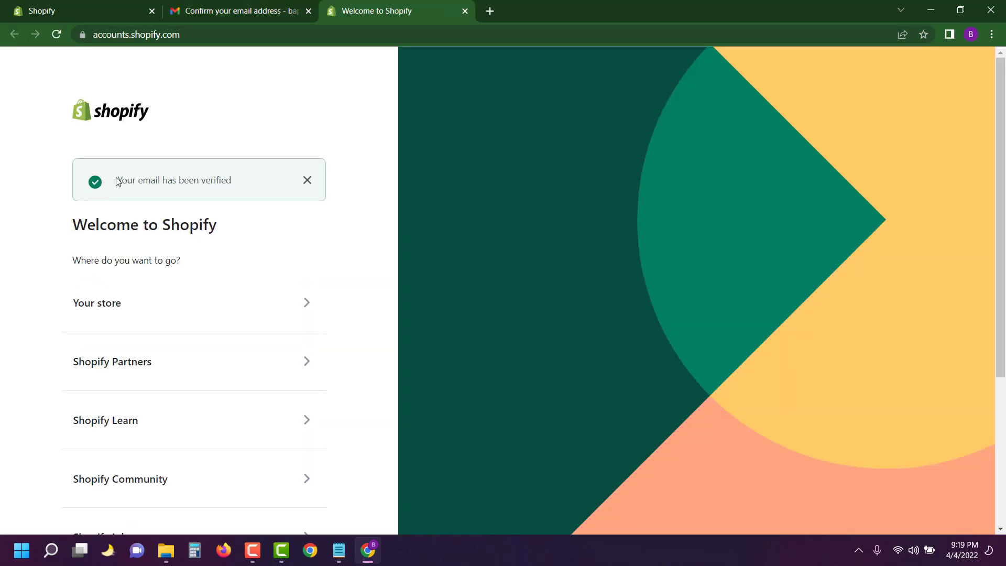
pyautogui.moveTo(117, 181); pyautogui.dragTo(233, 182)
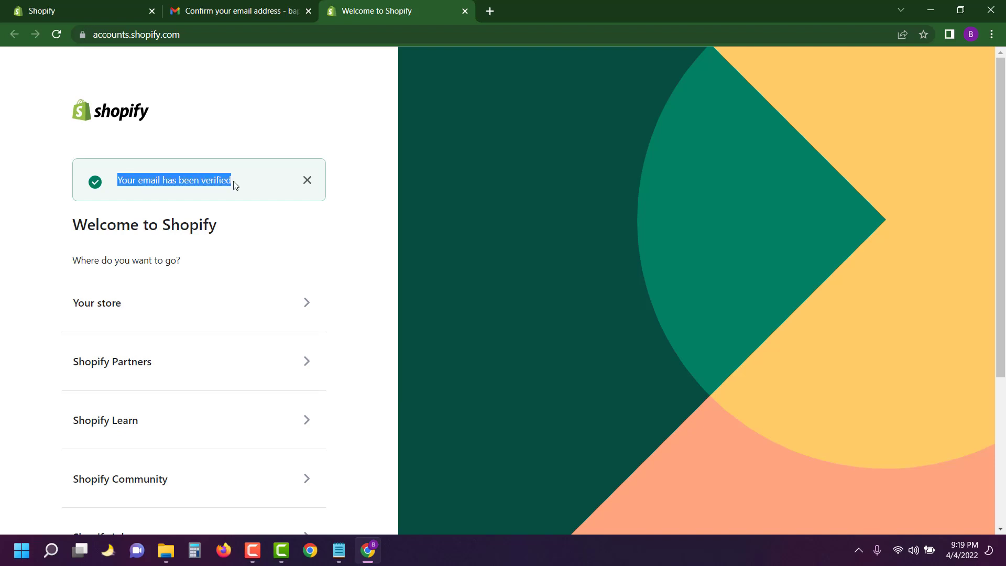
pyautogui.click(12, 5)
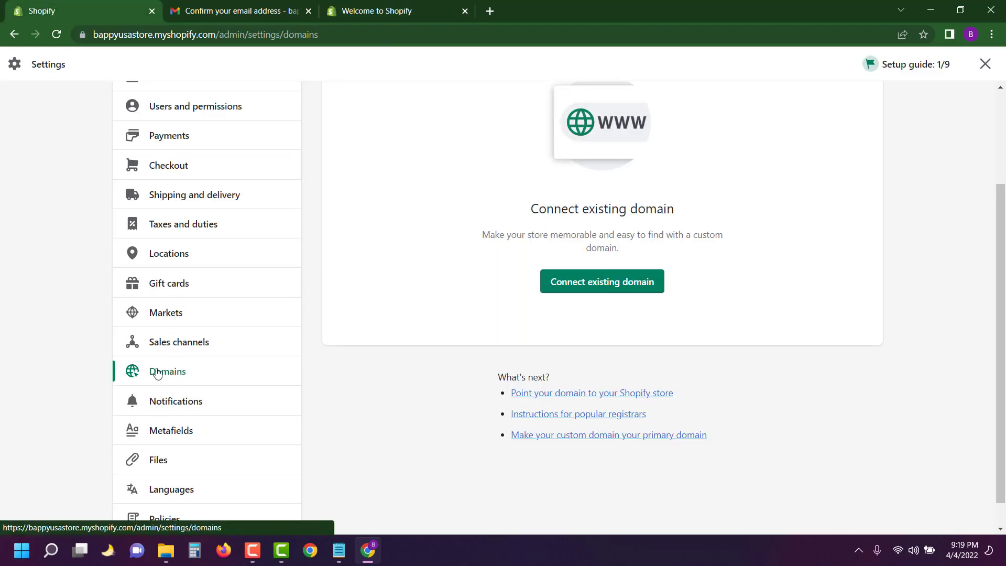
# Refresh the Domains settings page after checking back on the confirmation email
pyautogui.click(57, 44)
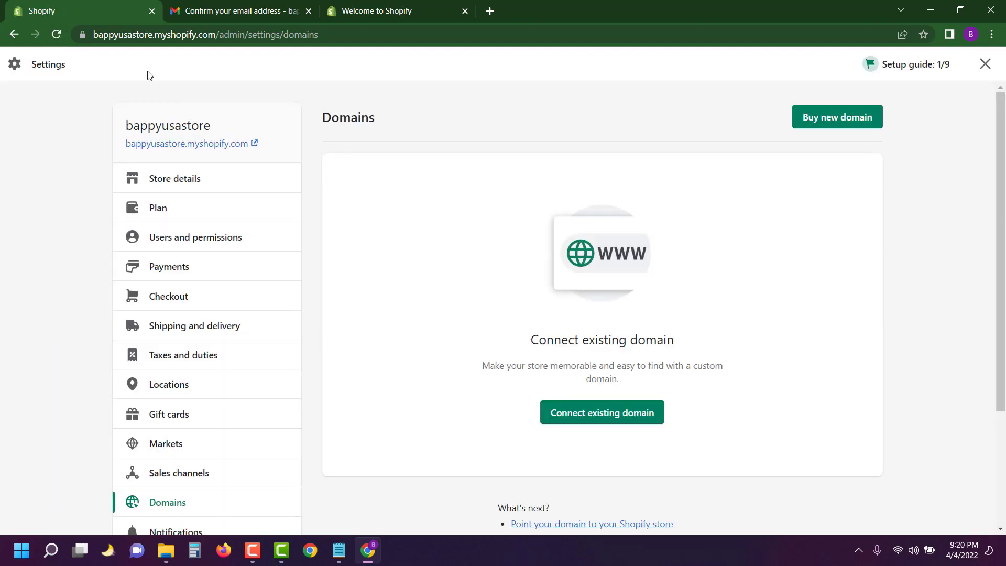
pyautogui.click(245, 9)
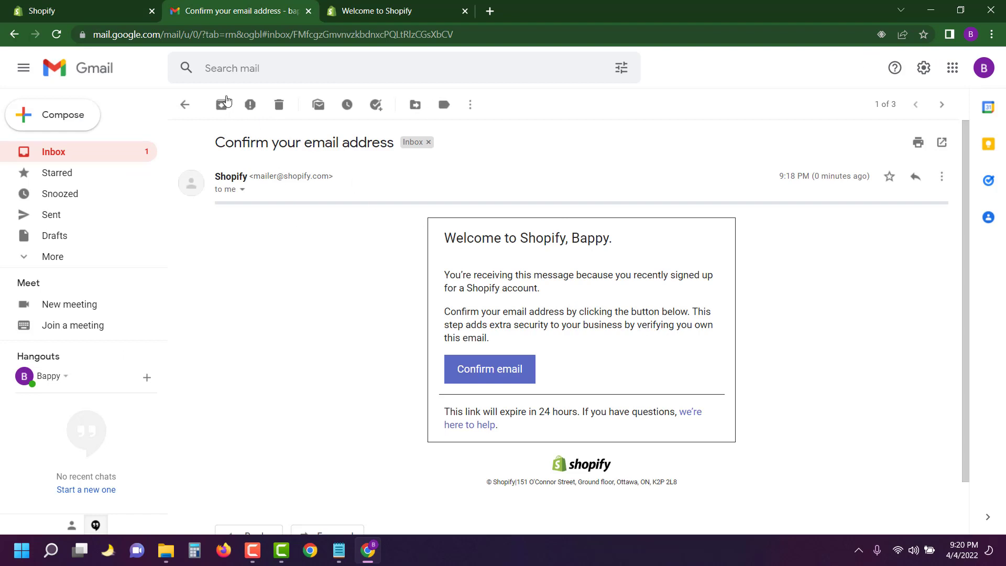
pyautogui.click(184, 105)
pyautogui.click(91, 5)
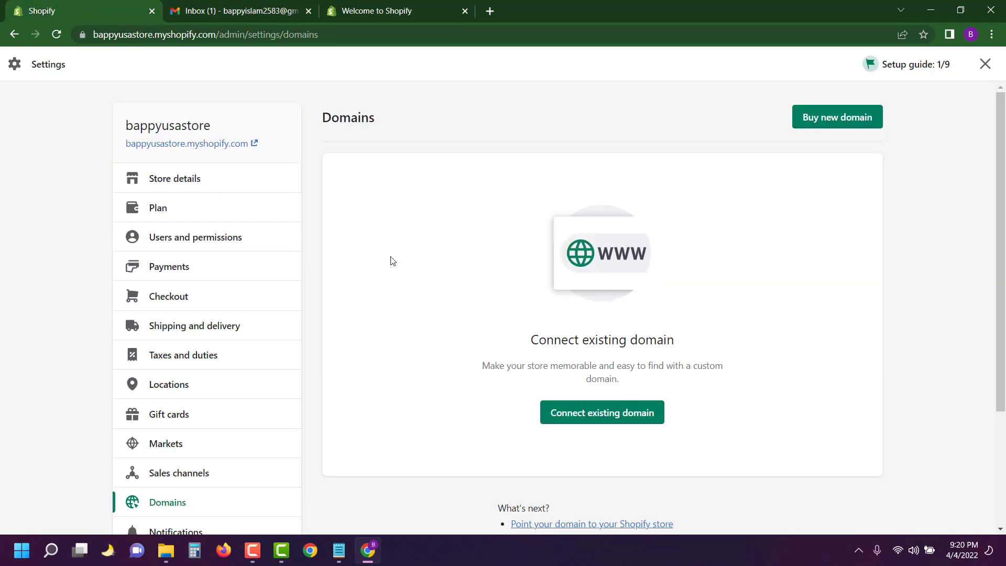
pyautogui.click(54, 36)
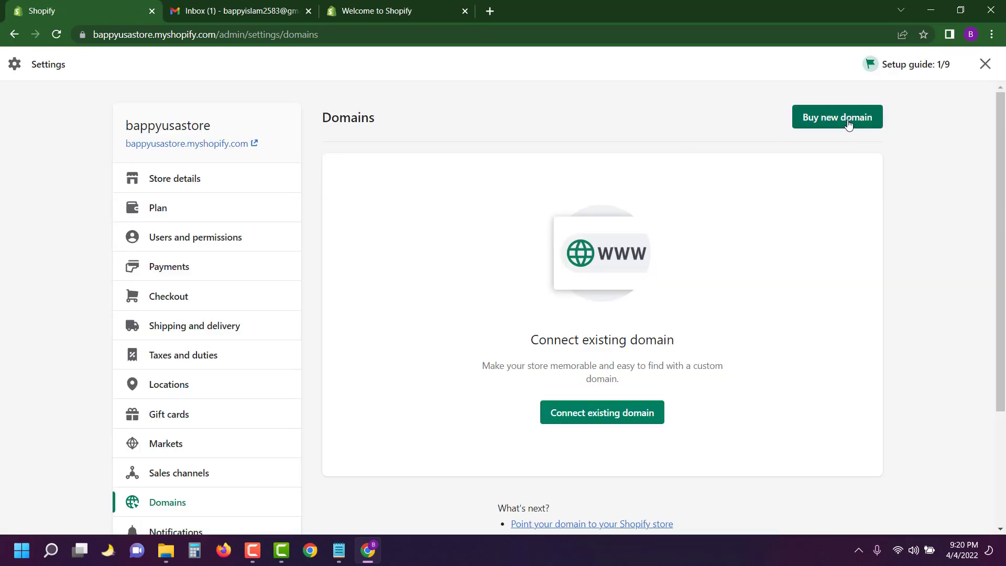
# Search for bappyusastore as a new domain and choose bappyusastore.com to buy
pyautogui.click(826, 119)
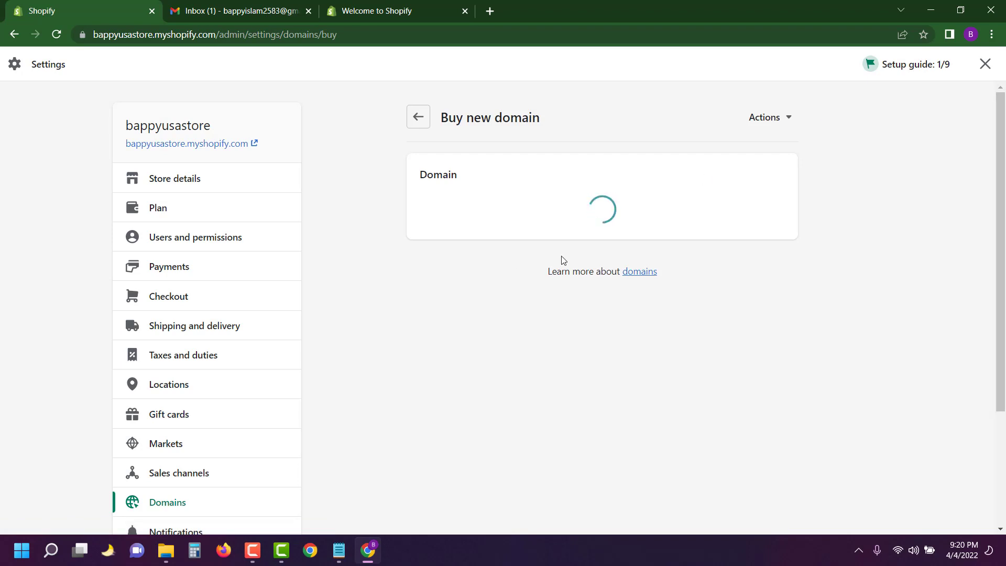
pyautogui.write('bappyusastore')
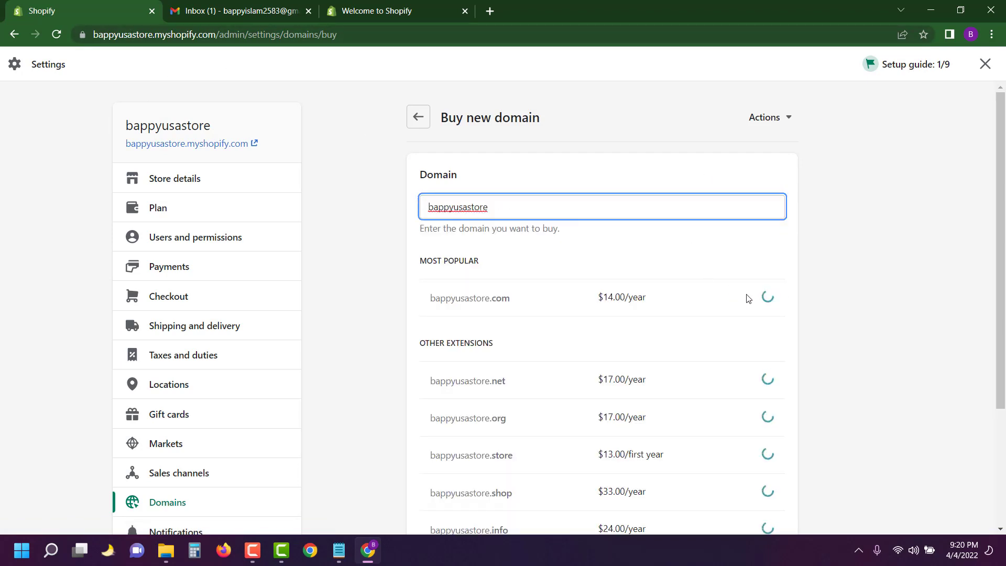
pyautogui.click(771, 291)
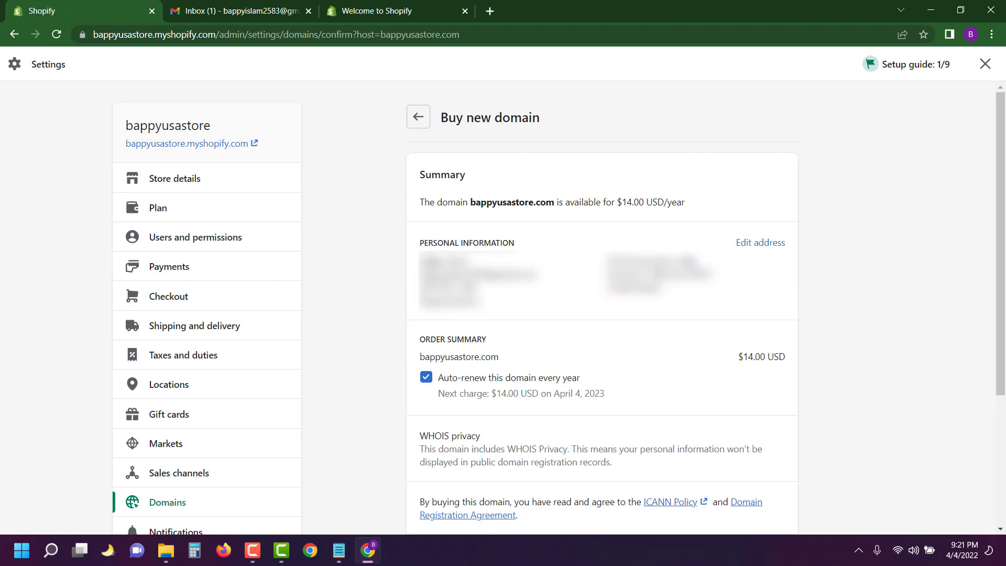
# Highlight the contact address and personal information lines on the purchase page
pyautogui.moveTo(420, 261); pyautogui.dragTo(508, 260)
pyautogui.moveTo(625, 261); pyautogui.dragTo(643, 287)
pyautogui.moveTo(418, 260); pyautogui.dragTo(498, 296)
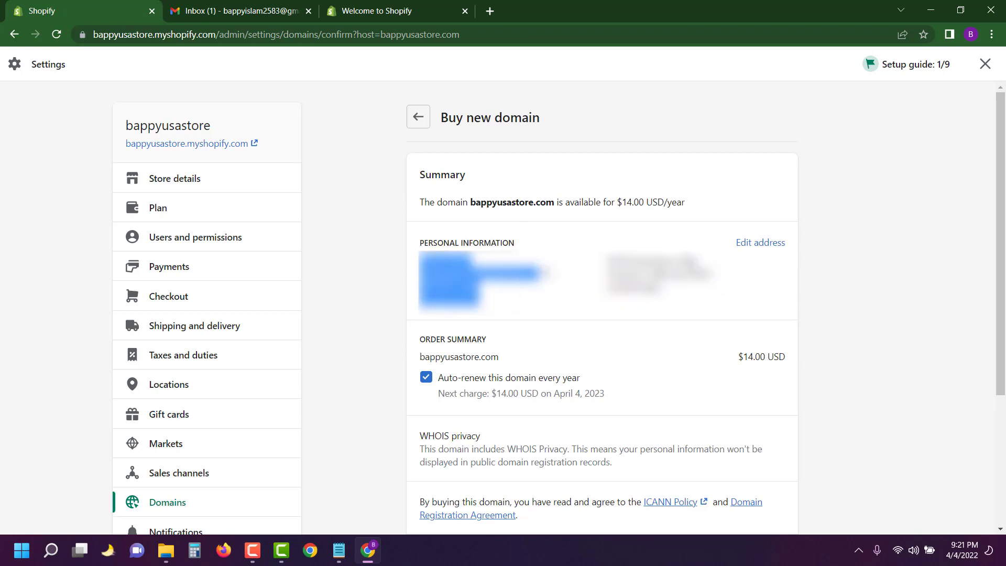
pyautogui.click(668, 332)
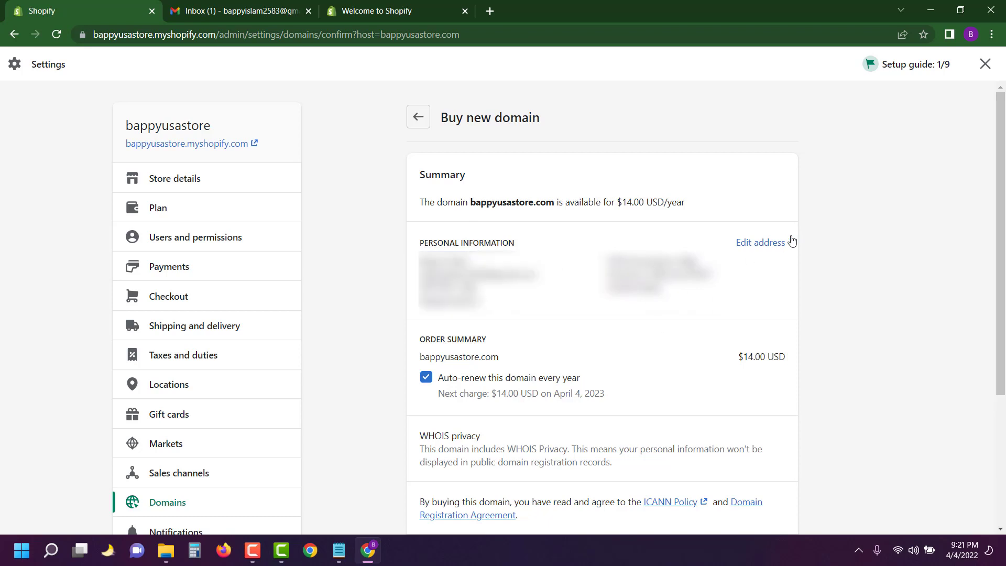
pyautogui.moveTo(407, 245); pyautogui.dragTo(681, 287)
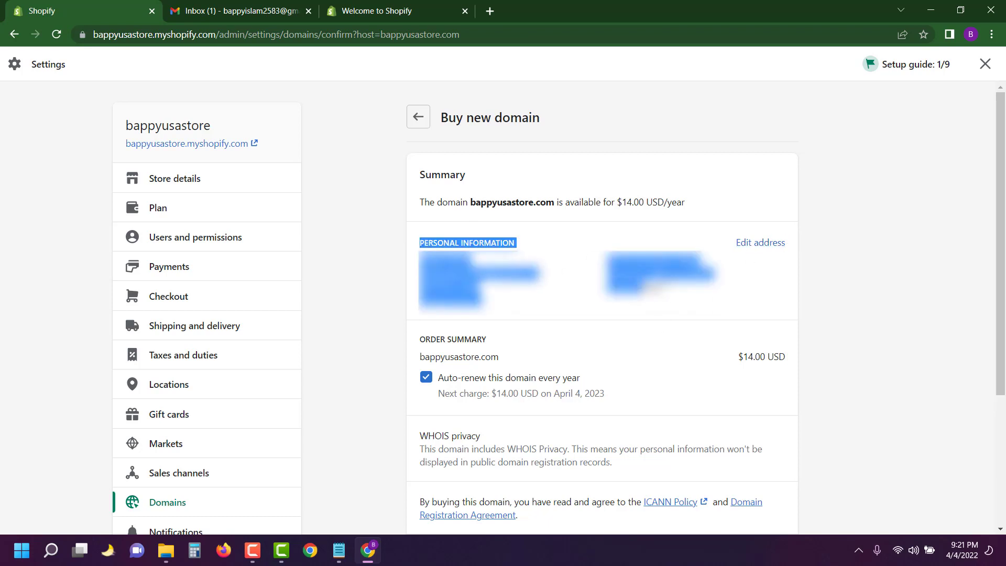
pyautogui.click(479, 267)
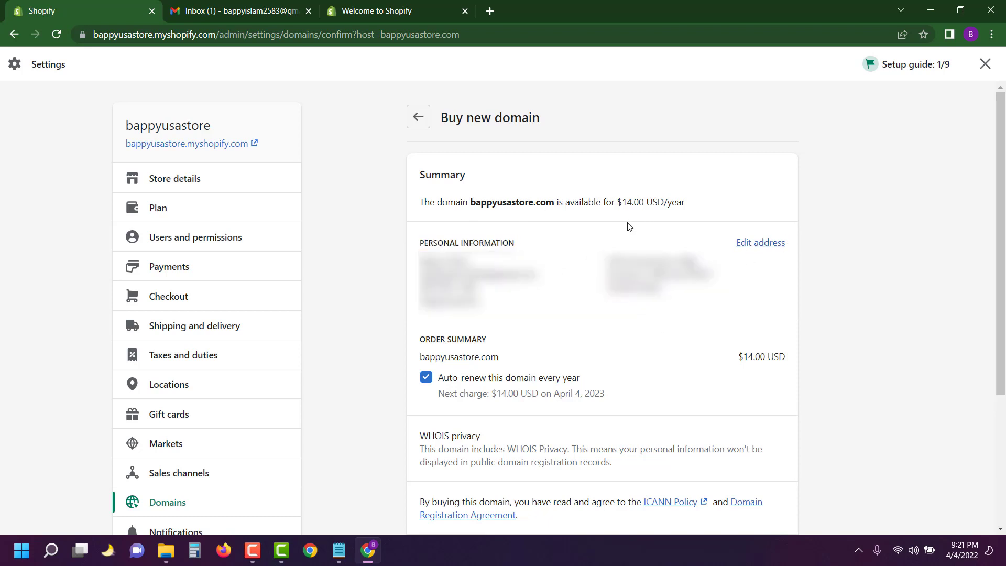
# Highlight the domain availability price, the ordered domain and the next charge line
pyautogui.moveTo(467, 206); pyautogui.dragTo(668, 206)
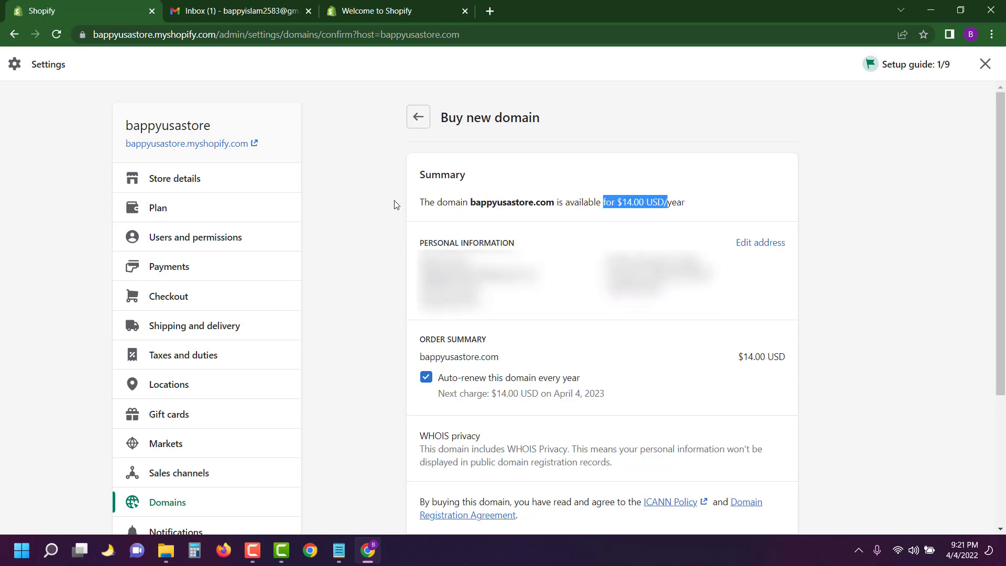
pyautogui.moveTo(421, 202); pyautogui.dragTo(554, 204)
pyautogui.scroll(-2, 441, 234)
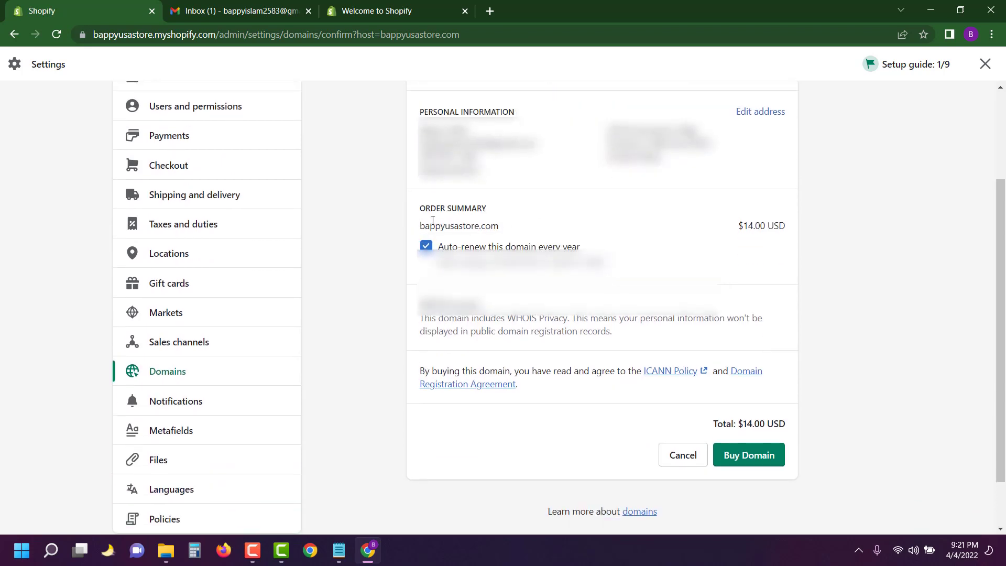
pyautogui.moveTo(420, 208); pyautogui.dragTo(521, 215)
pyautogui.click(474, 224)
pyautogui.moveTo(450, 227); pyautogui.dragTo(645, 230)
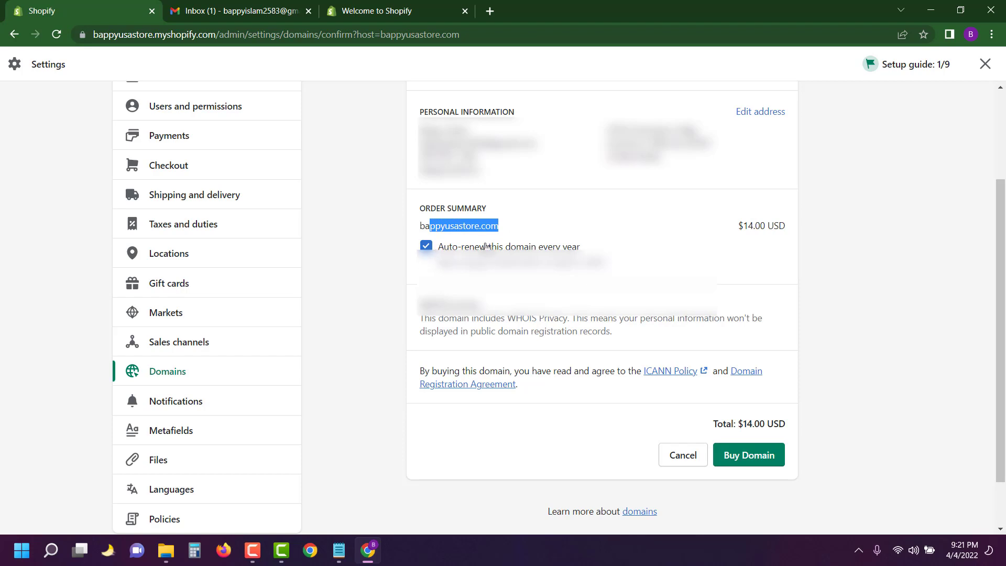
pyautogui.click(471, 257)
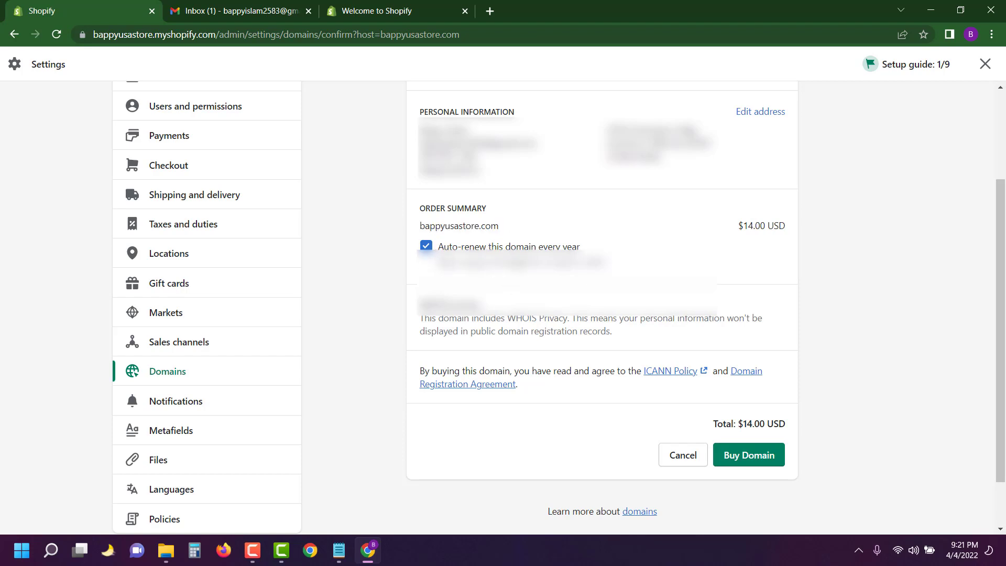
pyautogui.moveTo(560, 263); pyautogui.dragTo(601, 264)
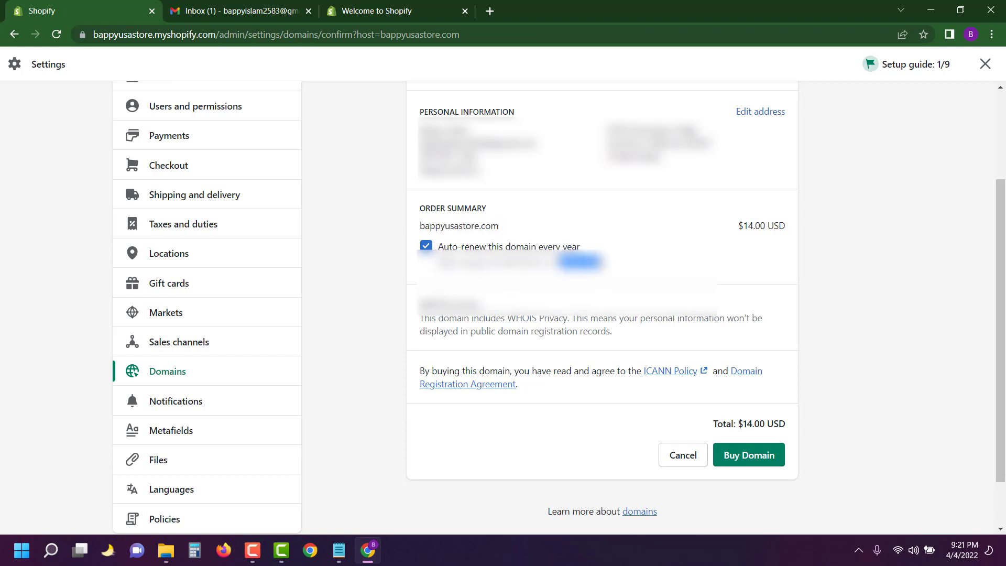
pyautogui.click(592, 268)
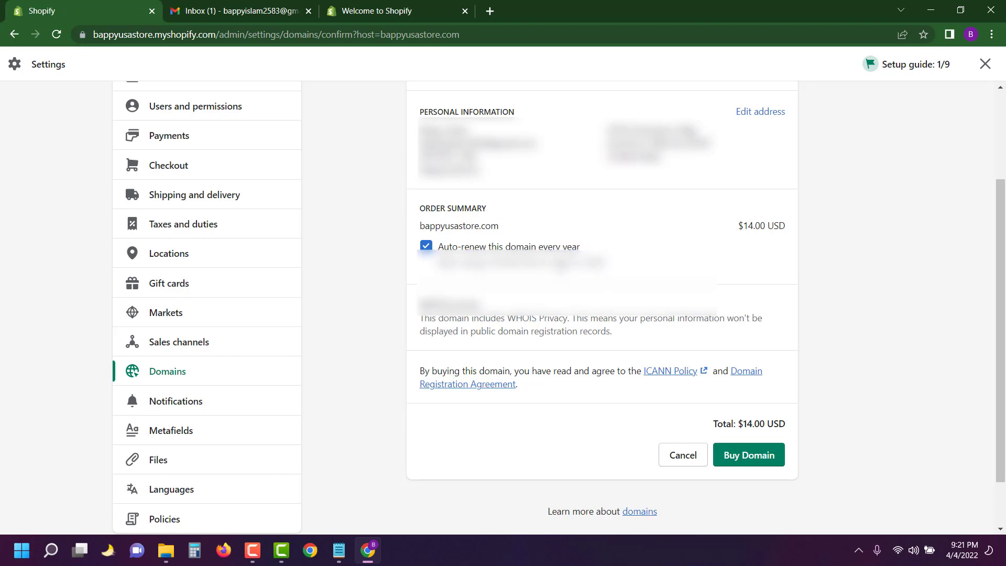
pyautogui.doubleClick(599, 263)
pyautogui.moveTo(438, 264); pyautogui.dragTo(545, 263)
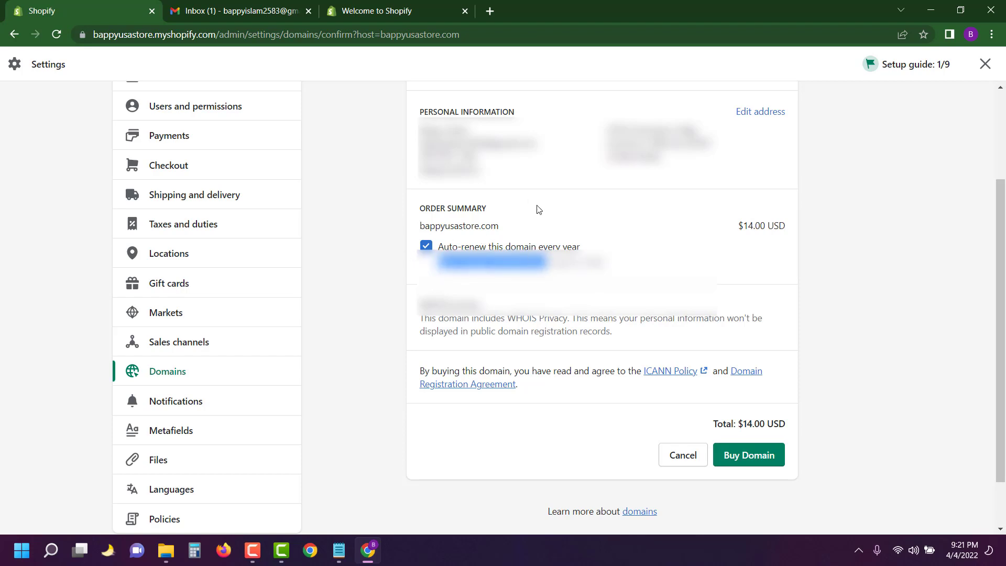
# Turn off yearly auto-renew and buy bappyusastore.com for $14.00 USD
pyautogui.scroll(1, 547, 225)
pyautogui.scroll(2, 503, 273)
pyautogui.scroll(-1, 467, 320)
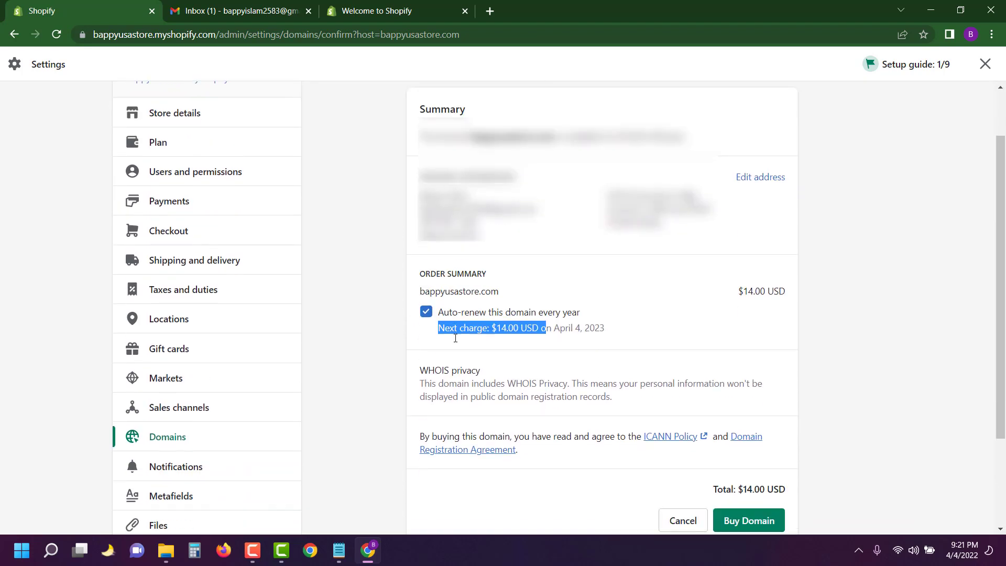
pyautogui.click(427, 313)
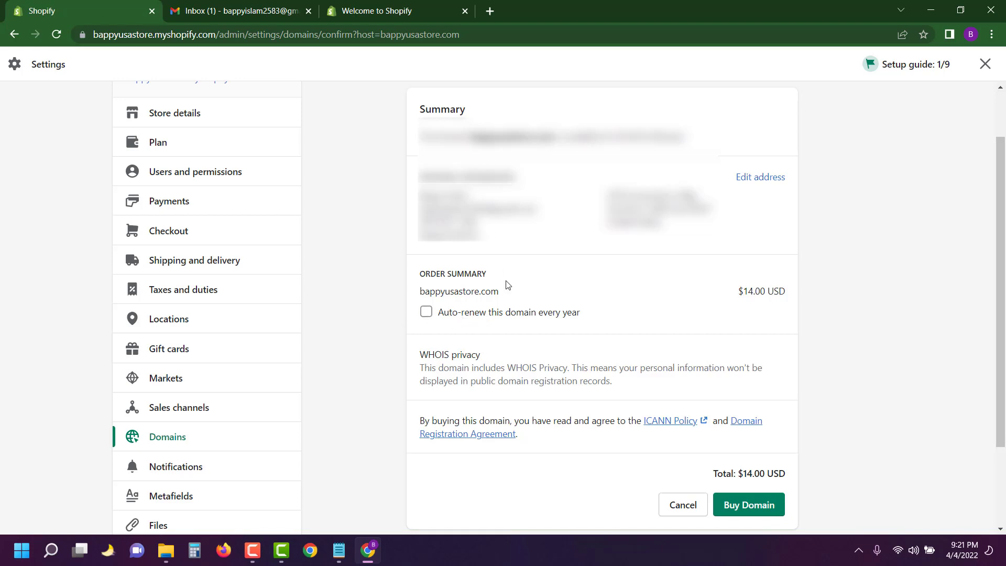
pyautogui.scroll(-2, 456, 269)
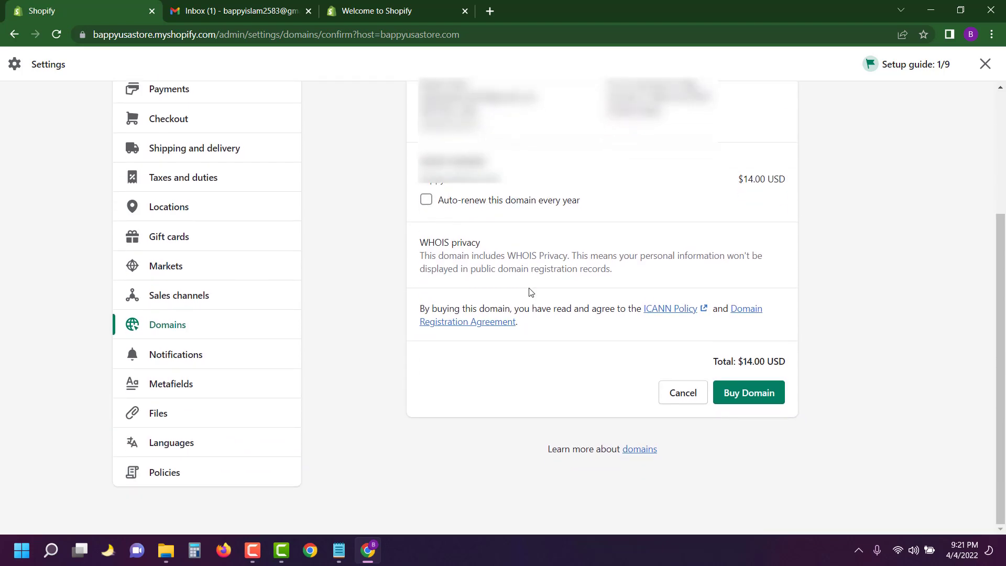
pyautogui.click(744, 397)
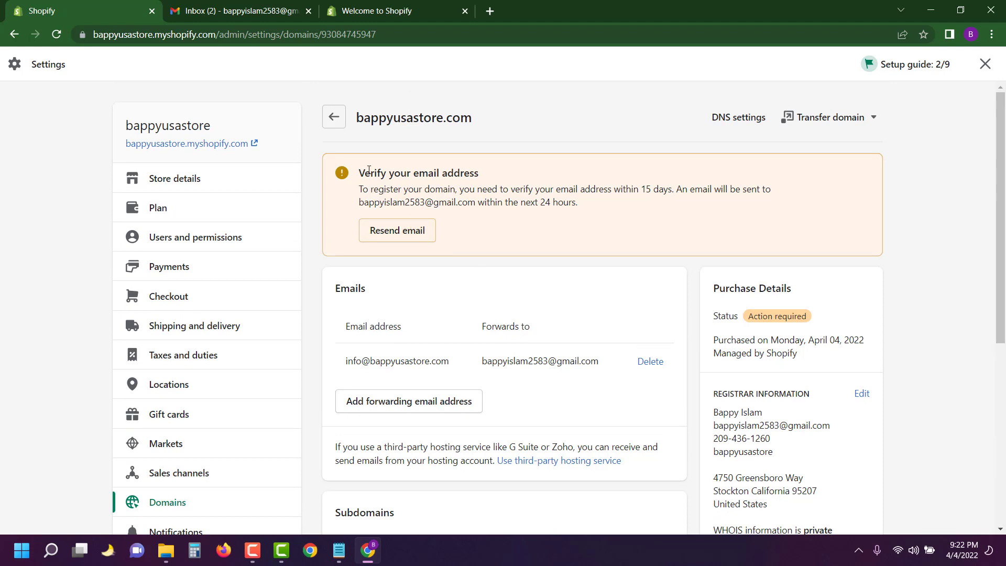
# Highlight the 'Verify your email address' notice, then go to the Gmail inbox
pyautogui.moveTo(367, 179); pyautogui.dragTo(484, 176)
pyautogui.click(507, 136)
pyautogui.click(289, 8)
# Read the $14.00 USD domain registration billing email and return to the inbox
pyautogui.click(470, 276)
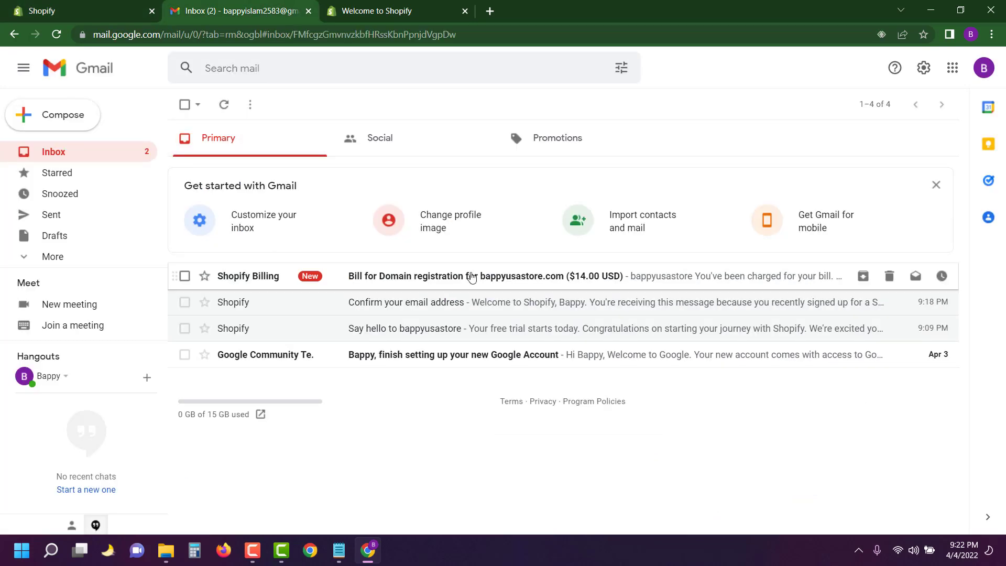
pyautogui.scroll(-3, 691, 283)
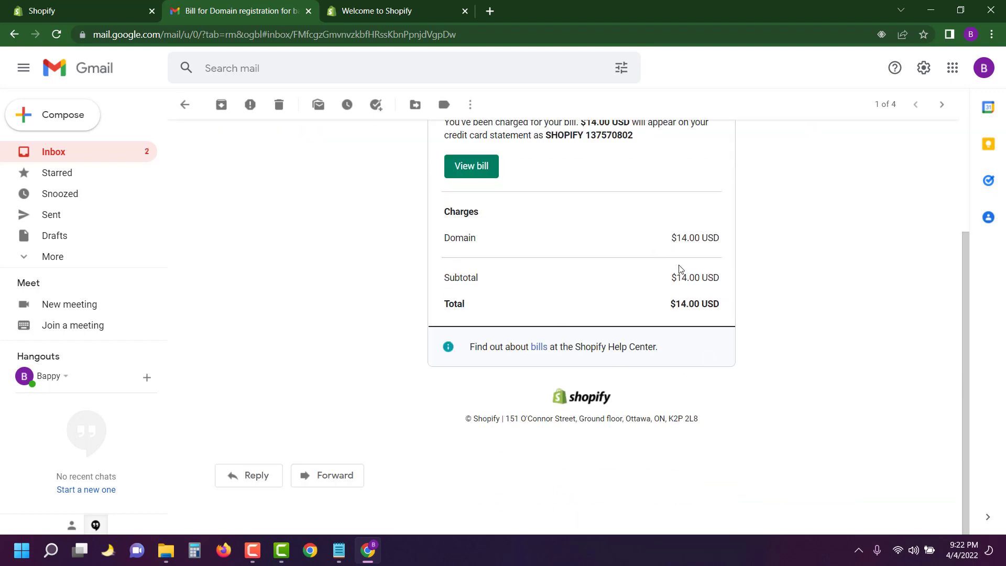
pyautogui.scroll(3, 630, 344)
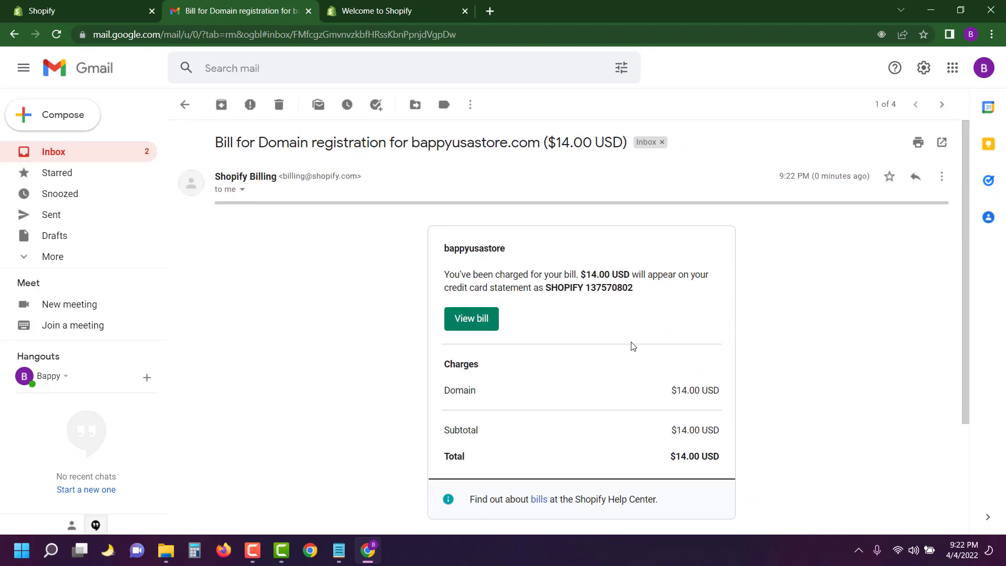
pyautogui.scroll(-2, 654, 340)
pyautogui.moveTo(670, 326); pyautogui.dragTo(726, 337)
pyautogui.scroll(3, 460, 216)
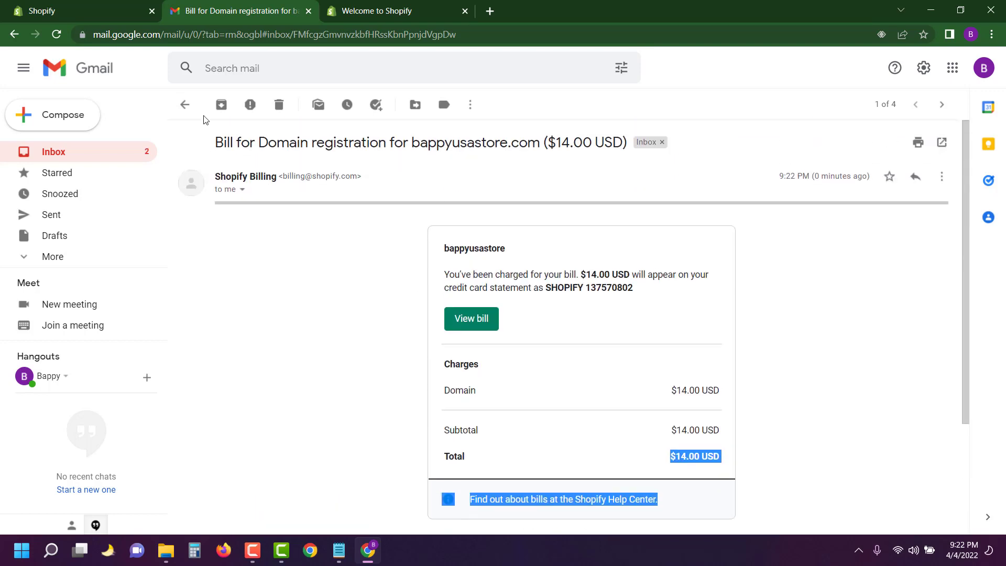
pyautogui.click(181, 117)
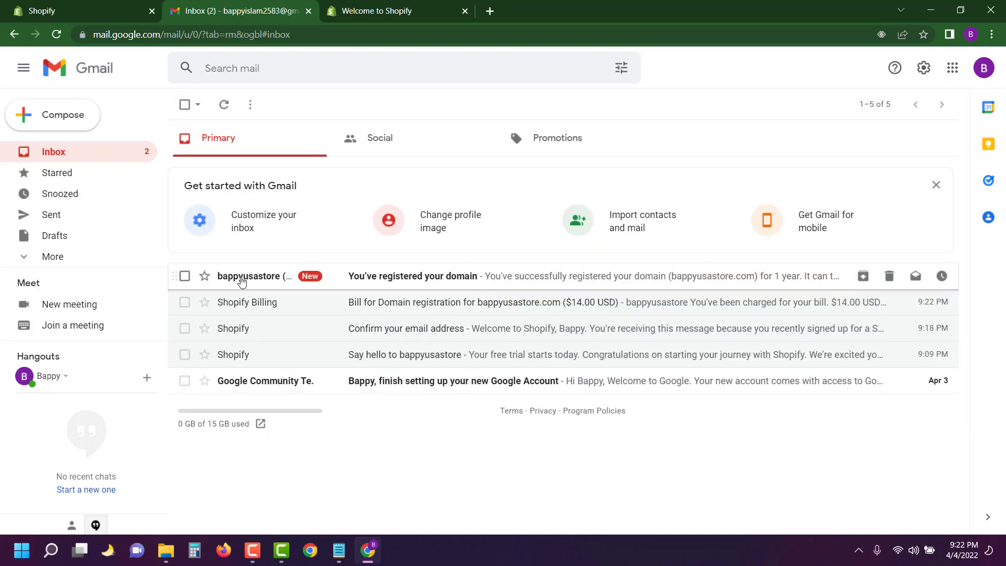
# Open bappyusastore.com from the 'You've registered your domain' email, then return to that email
pyautogui.click(434, 281)
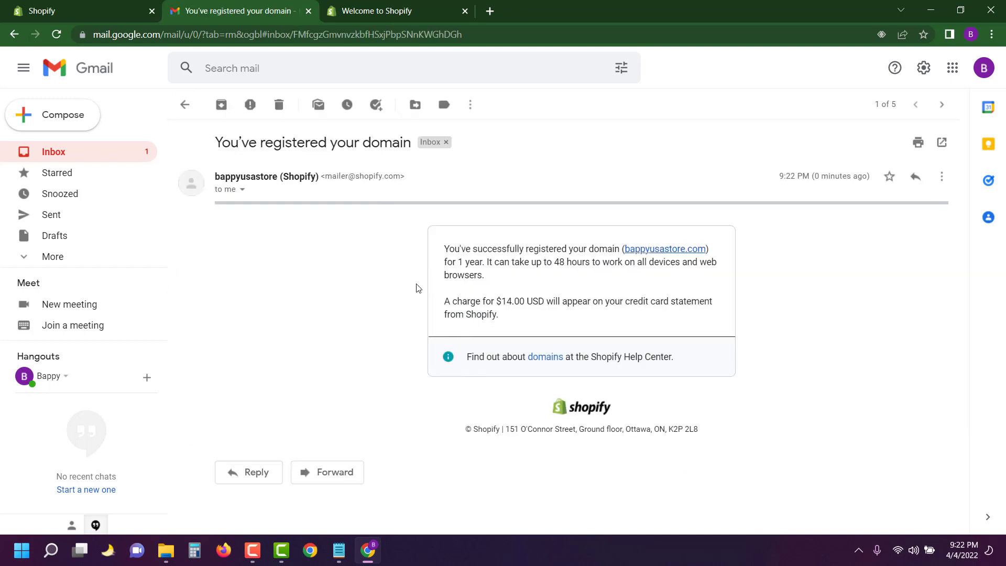
pyautogui.click(681, 251)
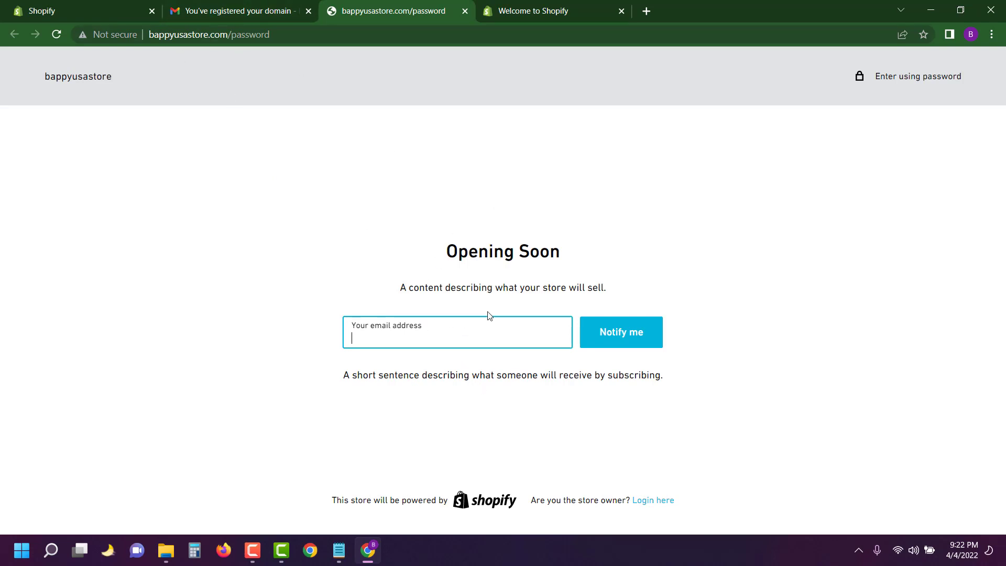
pyautogui.click(230, 4)
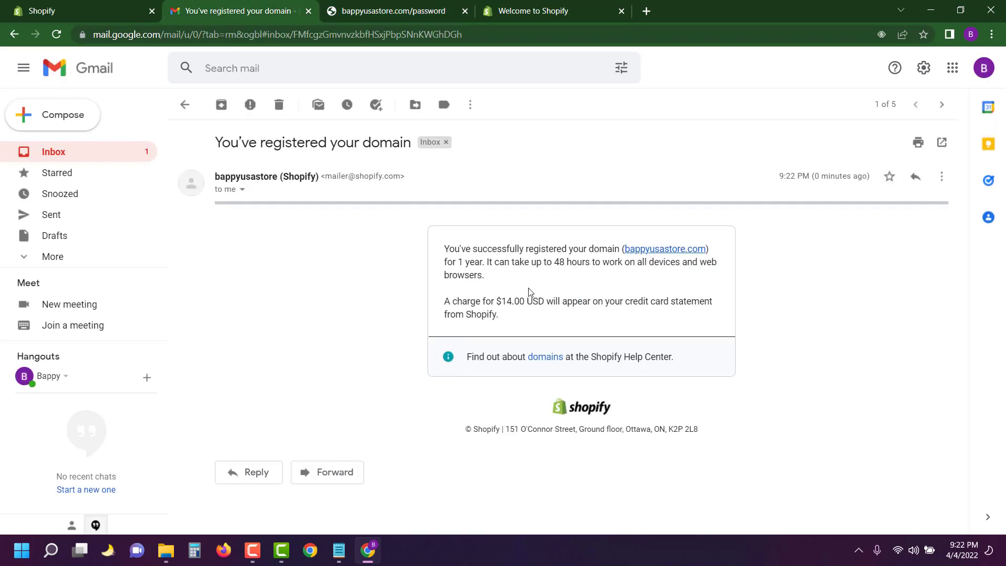
# Reload the bappyusastore.com domain page to show Connected, then step back through the admin pages
pyautogui.click(37, 6)
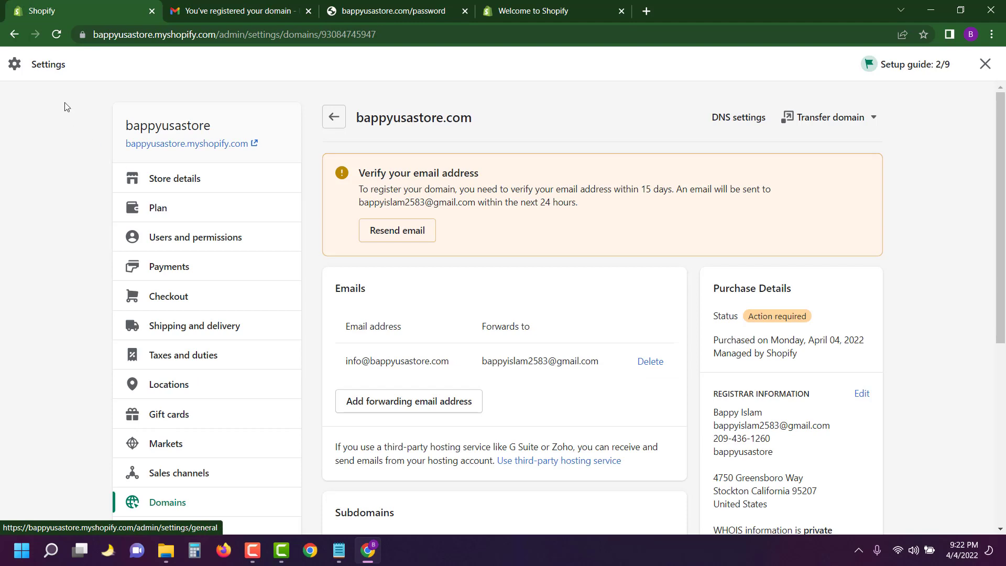
pyautogui.click(58, 35)
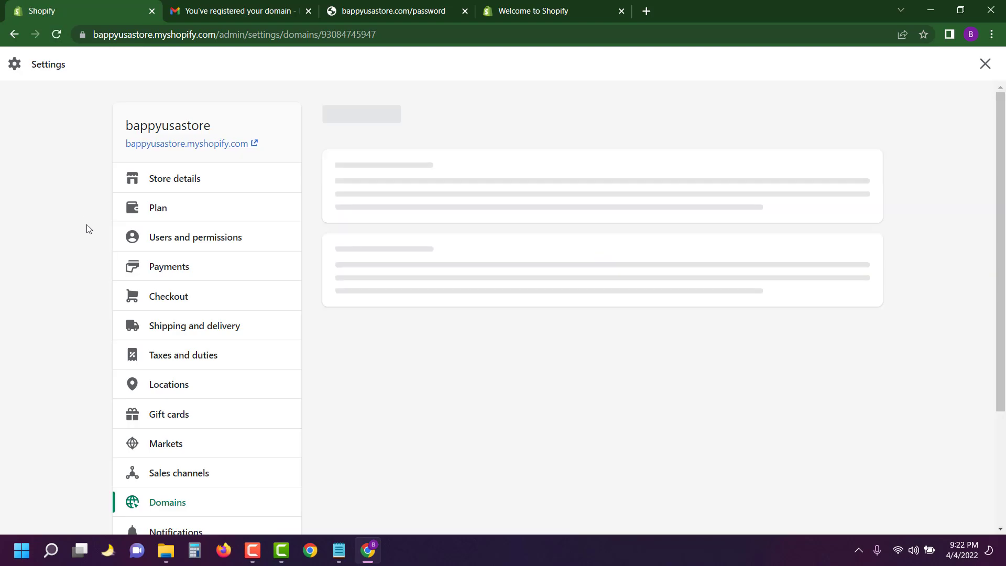
pyautogui.click(12, 40)
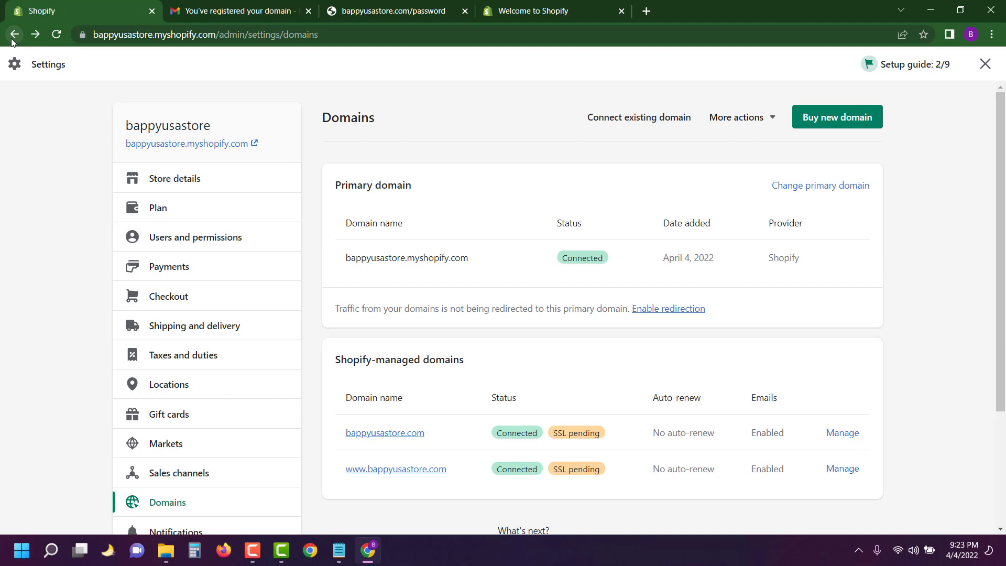
pyautogui.click(12, 40)
# Review password protection in Online Store Preferences and follow its 'pick a plan' link
pyautogui.click(12, 39)
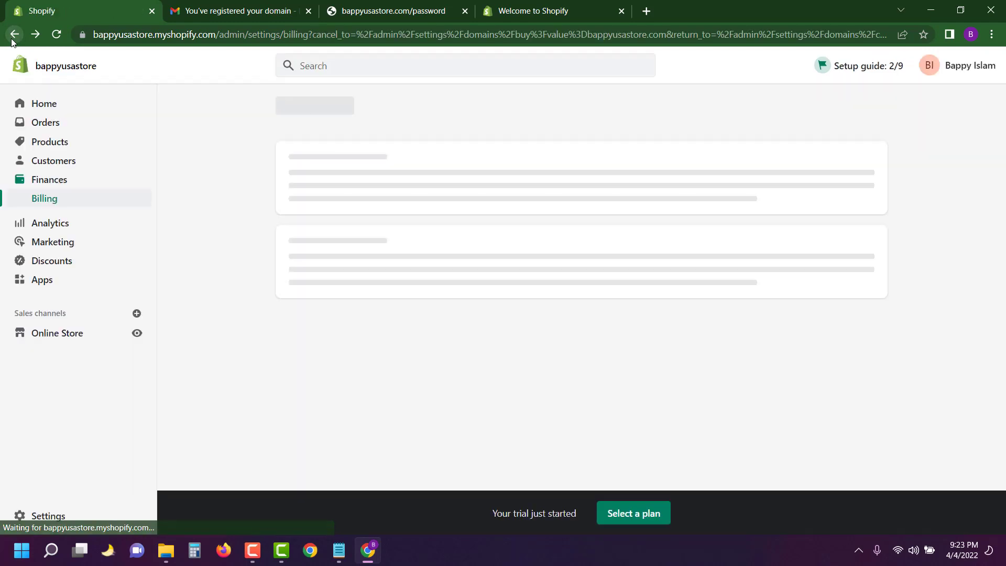
pyautogui.click(57, 334)
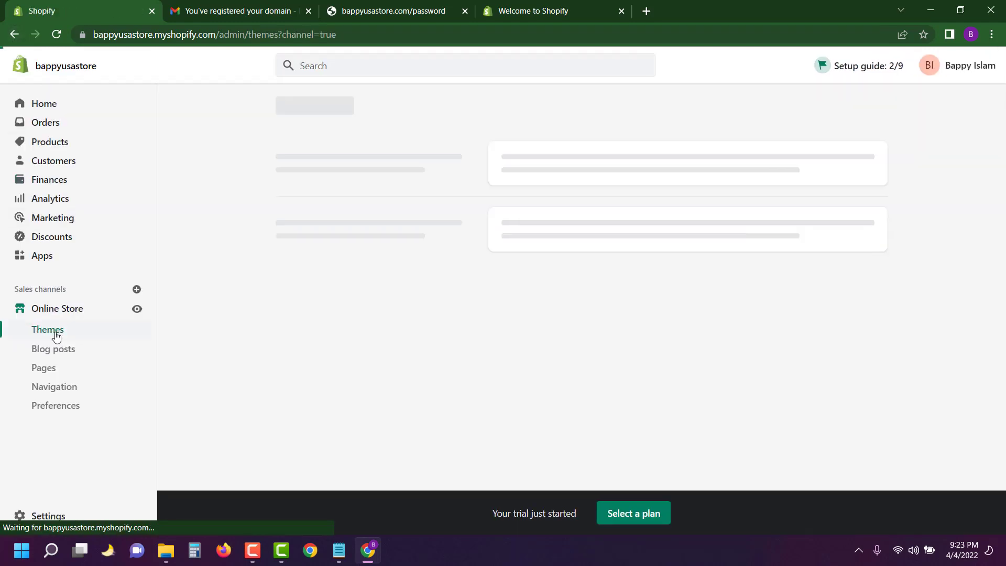
pyautogui.click(53, 407)
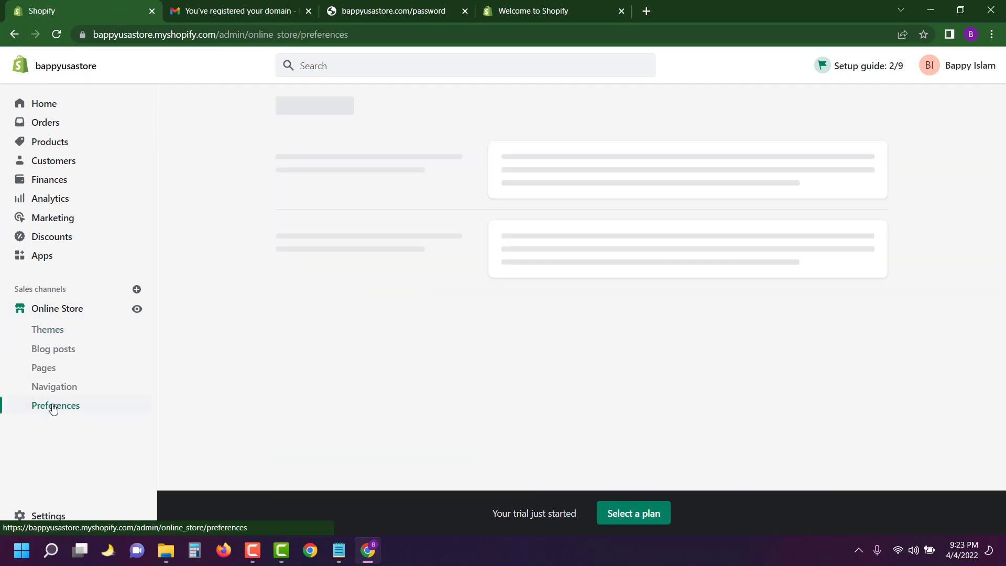
pyautogui.scroll(-8, 615, 261)
pyautogui.scroll(-6, 615, 262)
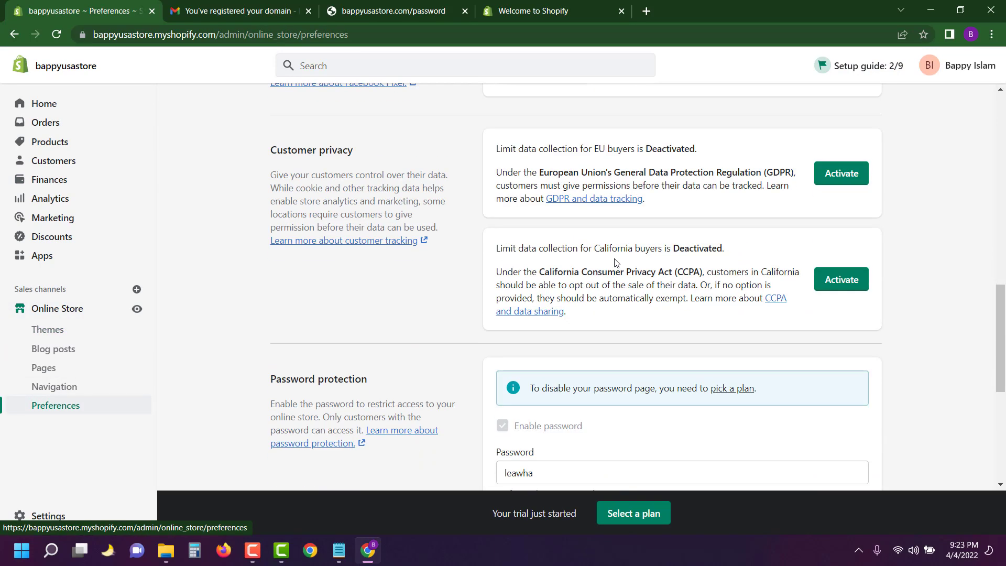
pyautogui.scroll(-4, 614, 262)
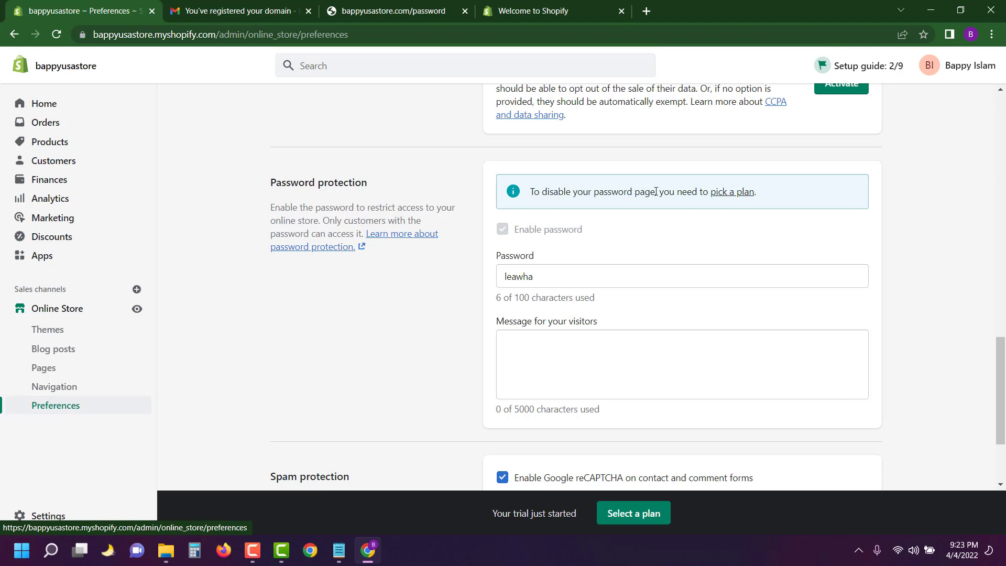
pyautogui.moveTo(660, 192); pyautogui.dragTo(744, 193)
pyautogui.click(808, 193)
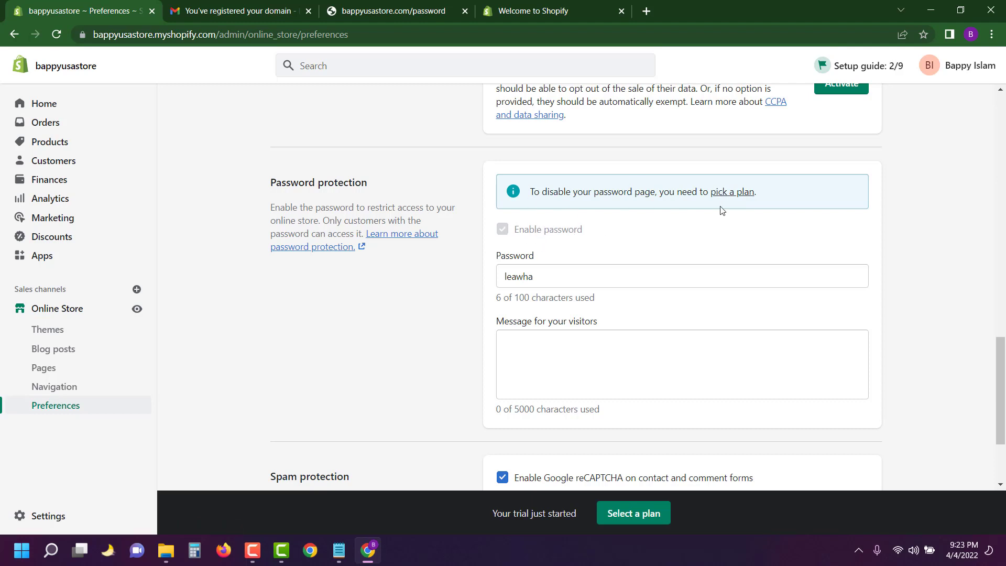
pyautogui.click(729, 193)
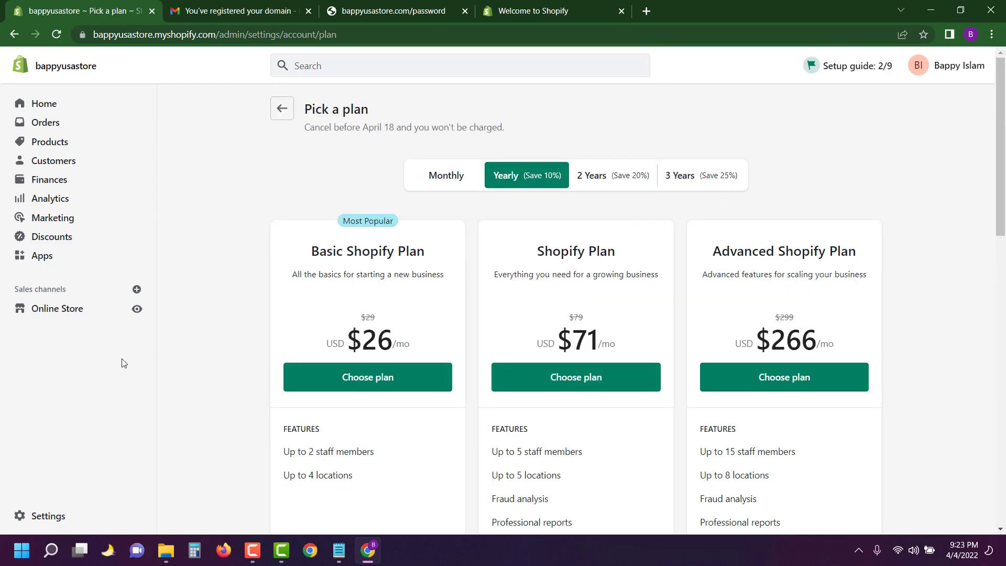
# Choose the Basic Shopify plan, listed at $26/mo
pyautogui.scroll(-4, 320, 252)
pyautogui.scroll(4, 301, 220)
pyautogui.moveTo(345, 338); pyautogui.dragTo(407, 335)
pyautogui.click(357, 313)
pyautogui.click(349, 377)
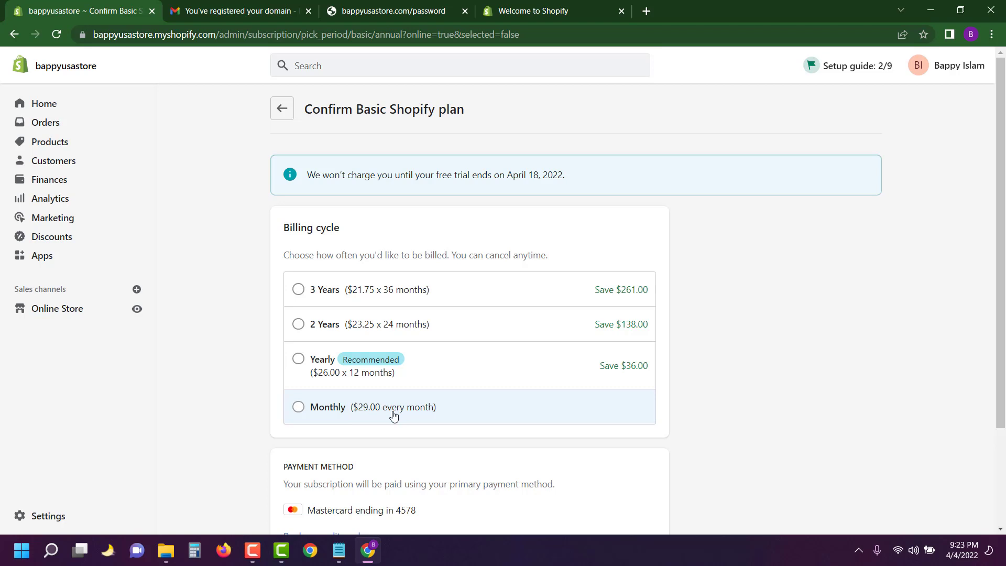
# Switch to monthly billing at $29.00 and start the Basic Shopify plan
pyautogui.click(323, 416)
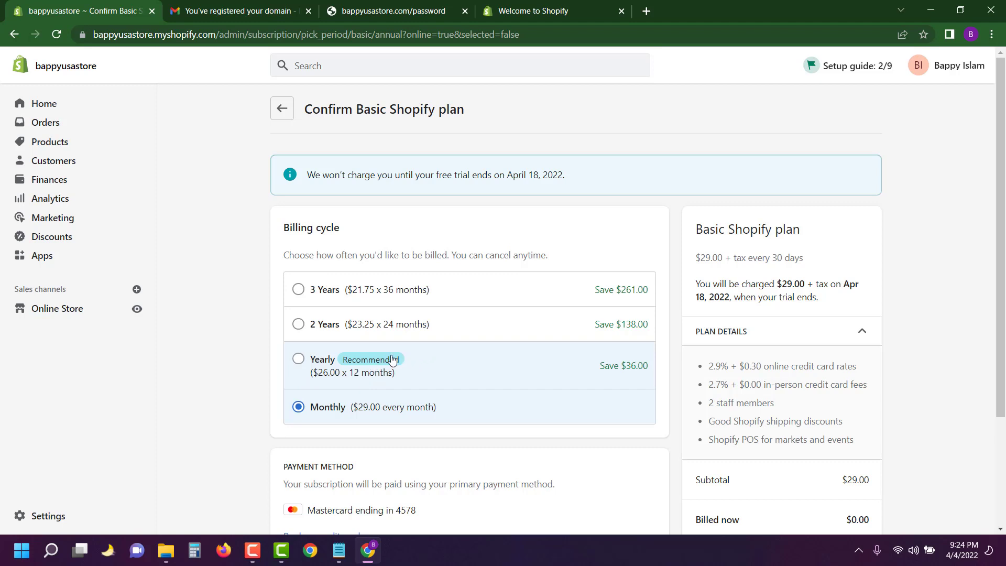
pyautogui.scroll(-1, 355, 334)
pyautogui.scroll(1, 367, 366)
pyautogui.scroll(-3, 391, 414)
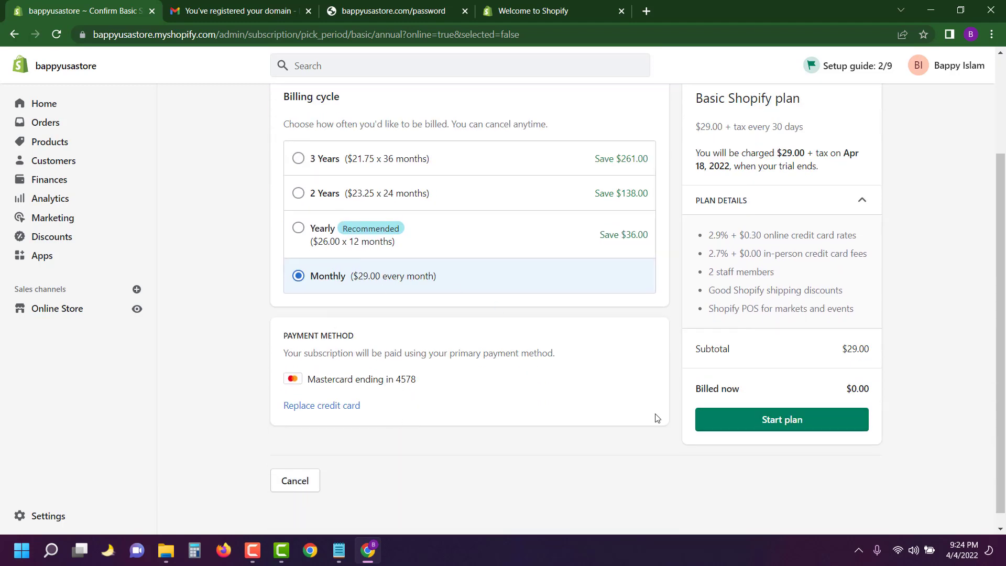
pyautogui.click(768, 420)
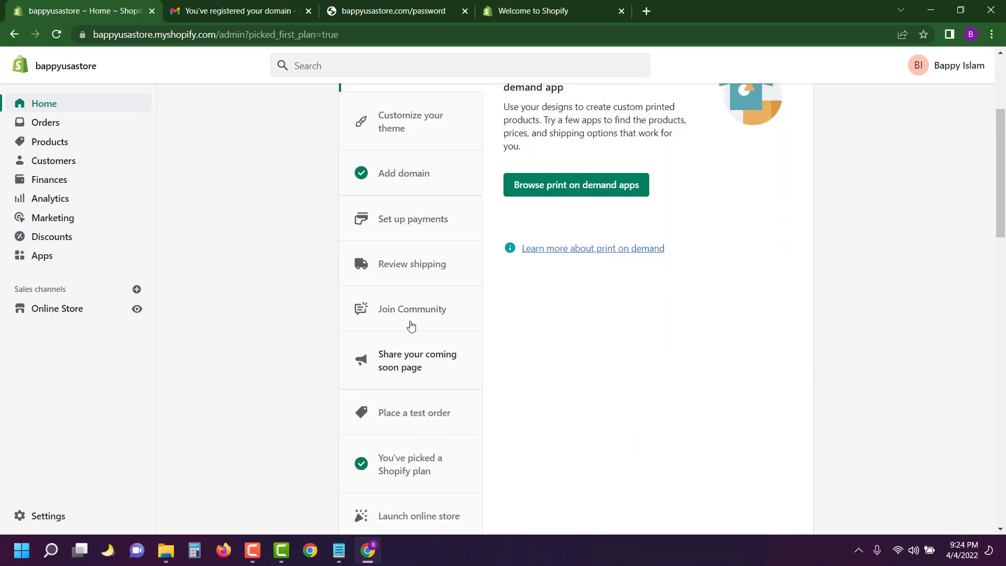
# Disable the store password in Online Store Preferences, save, and dismiss the store-open announcement
pyautogui.scroll(4, 438, 252)
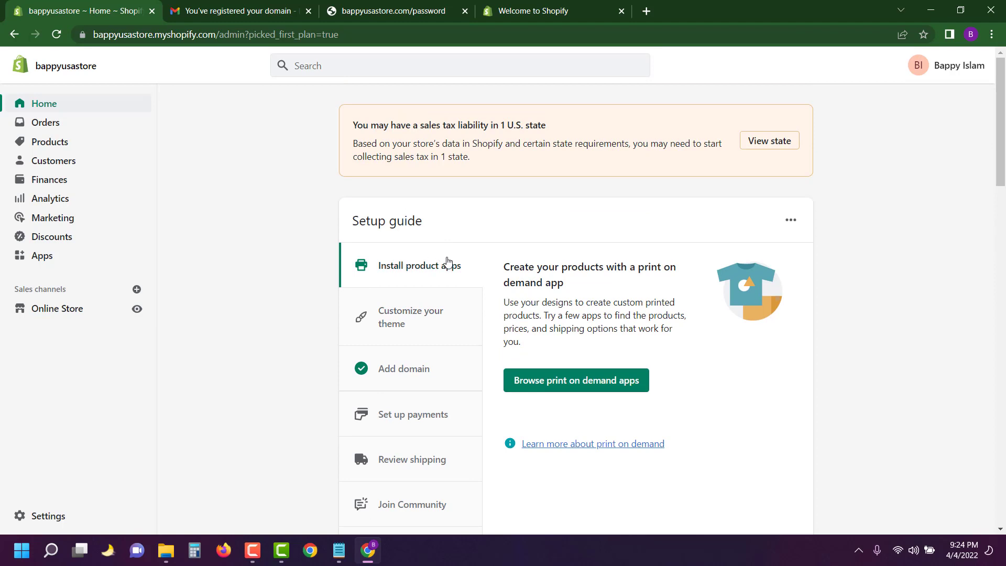
pyautogui.click(54, 311)
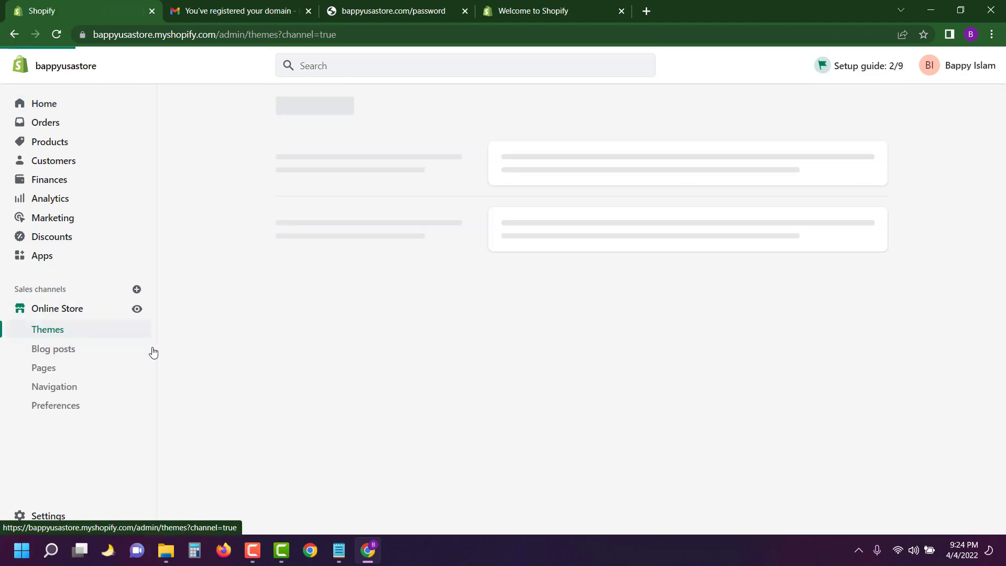
pyautogui.click(51, 408)
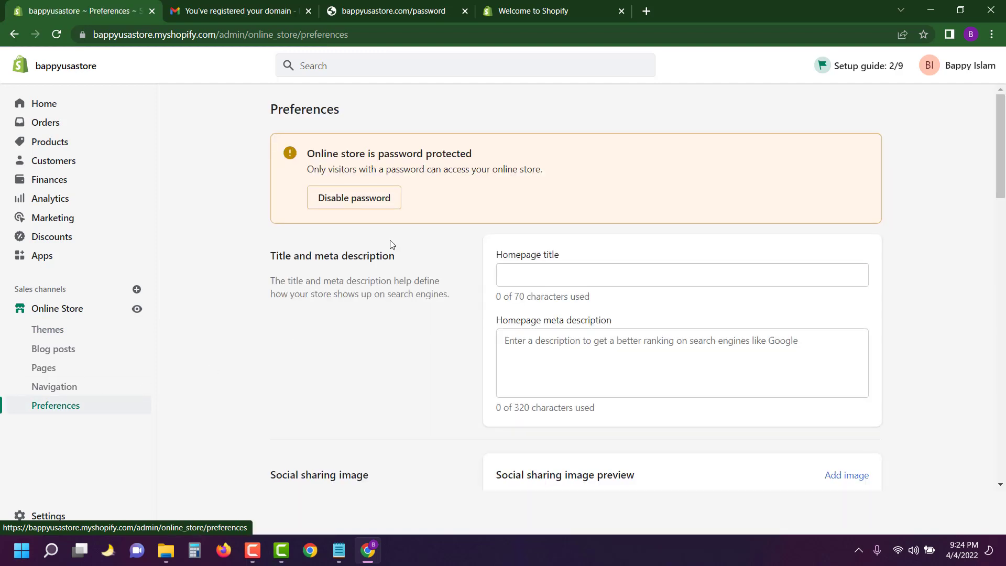
pyautogui.click(351, 196)
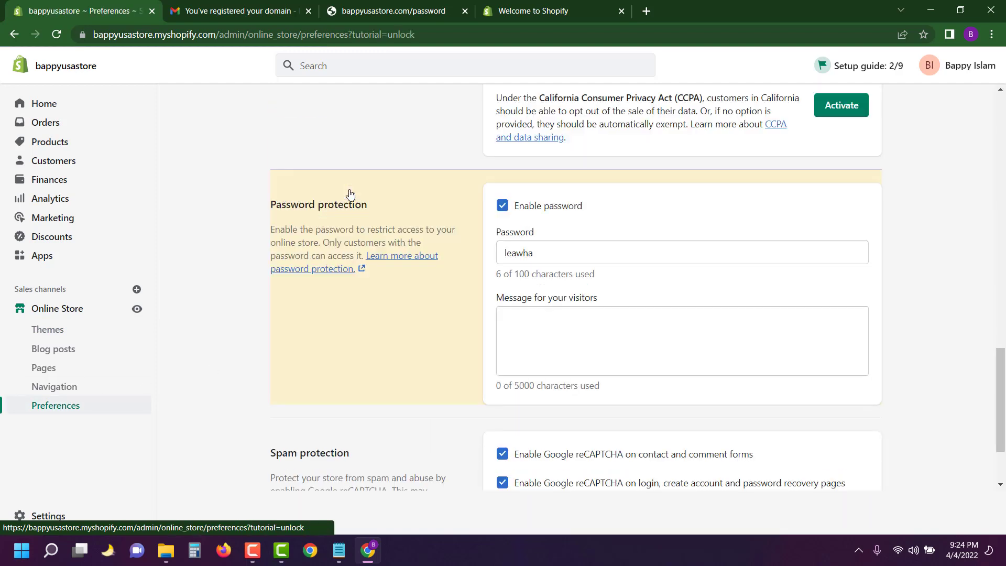
pyautogui.click(501, 209)
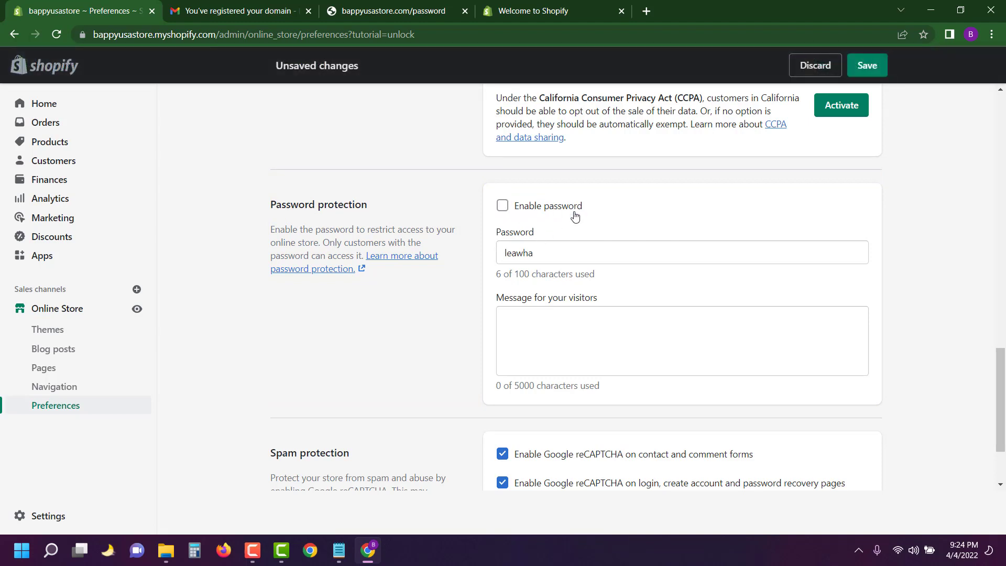
pyautogui.click(864, 67)
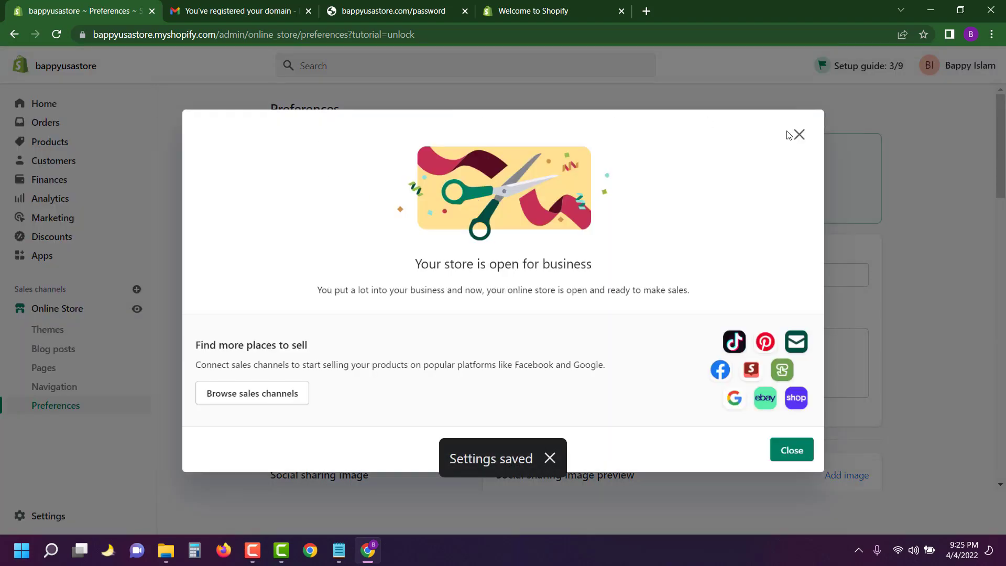
pyautogui.click(799, 136)
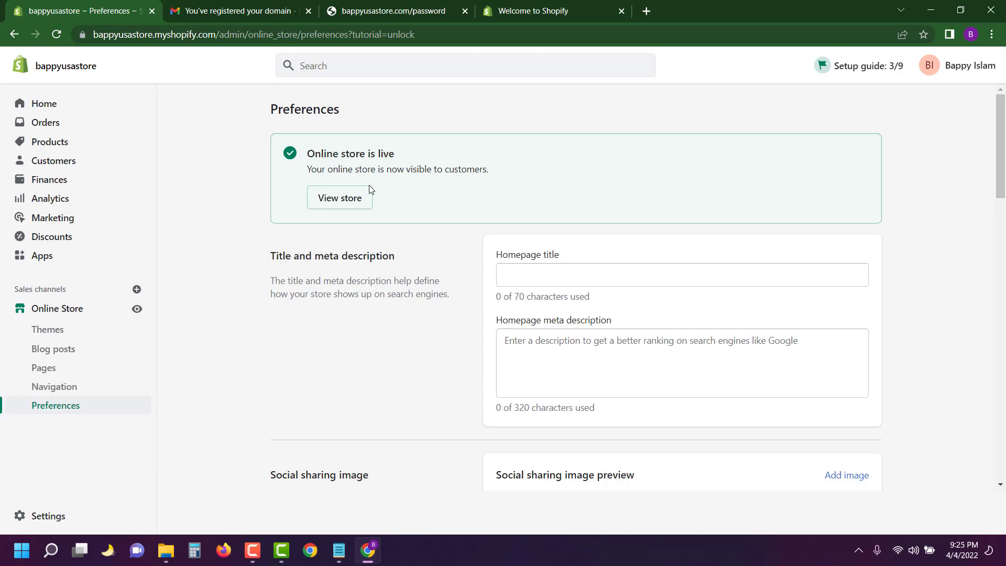
# Open the live storefront in a new tab and scroll through it
pyautogui.click(330, 198)
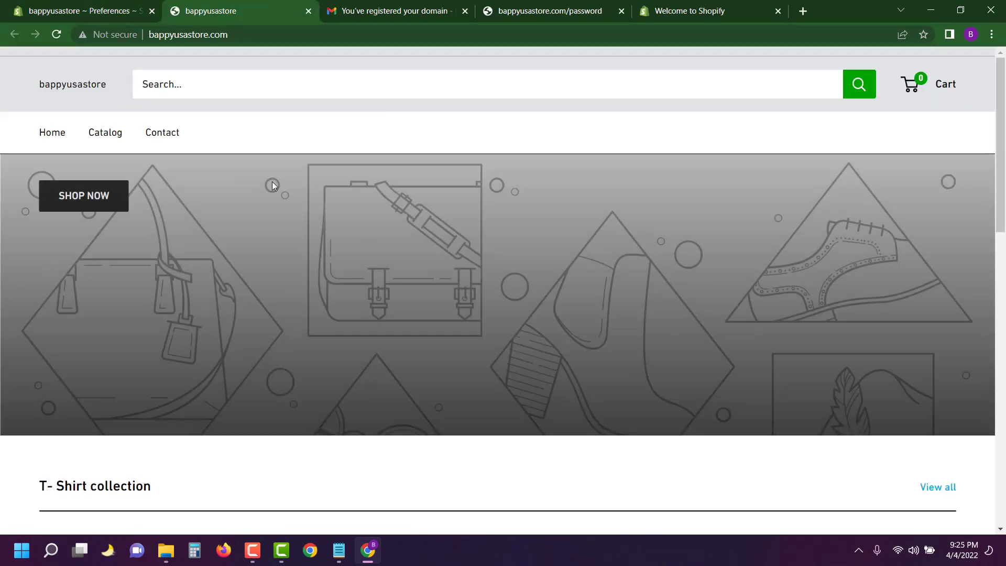
pyautogui.scroll(-15, 259, 166)
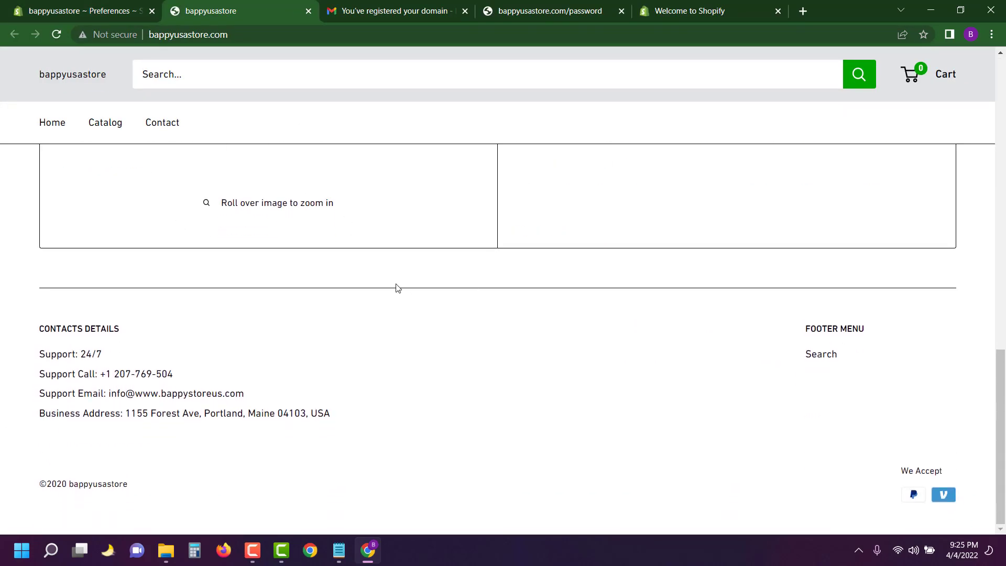
pyautogui.click(78, 4)
pyautogui.click(234, 16)
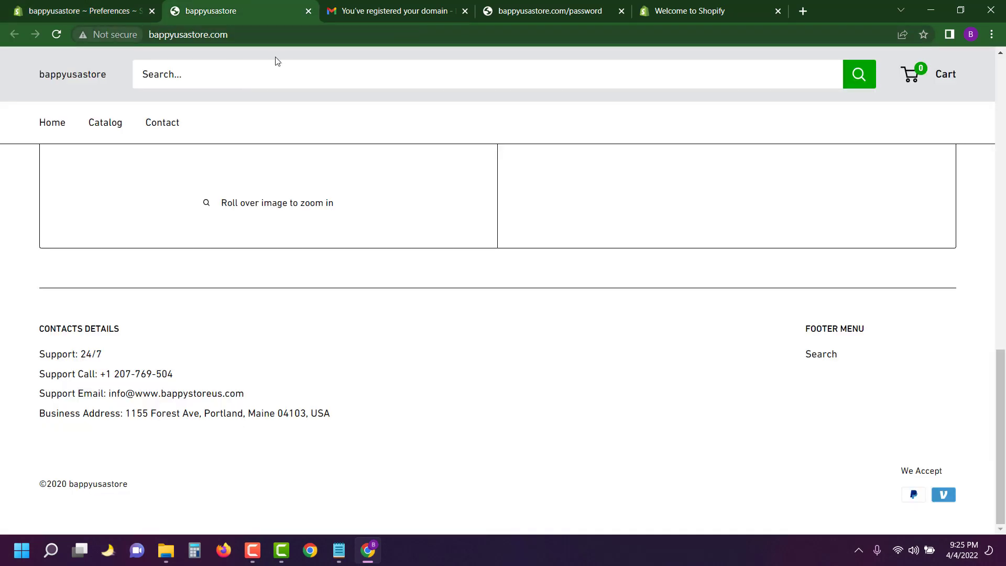
# Inspect the storefront's bappyusastore.com web address in the address bar
pyautogui.click(251, 40)
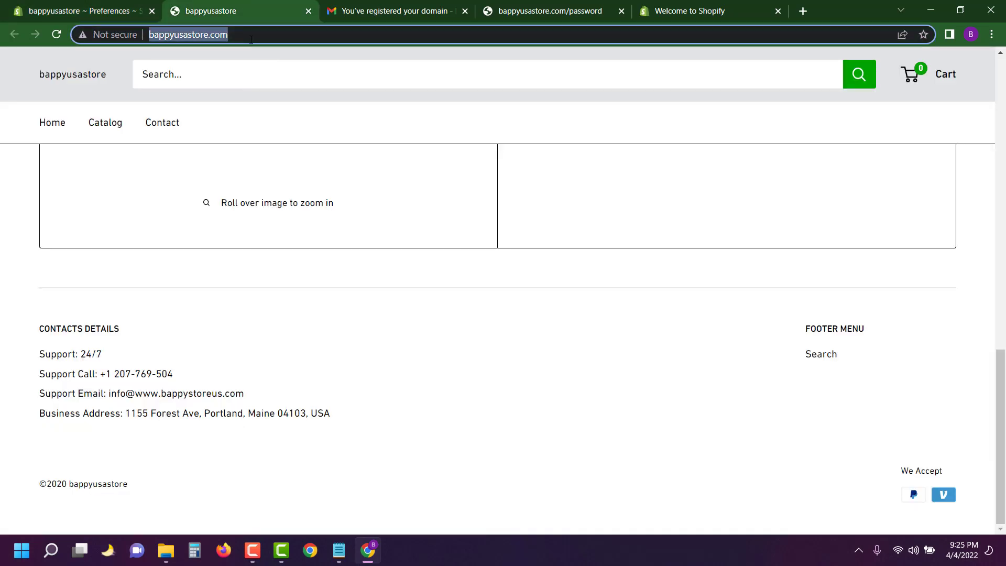
pyautogui.doubleClick(192, 37)
pyautogui.click(243, 31)
pyautogui.moveTo(247, 31); pyautogui.dragTo(77, 11)
pyautogui.click(225, 35)
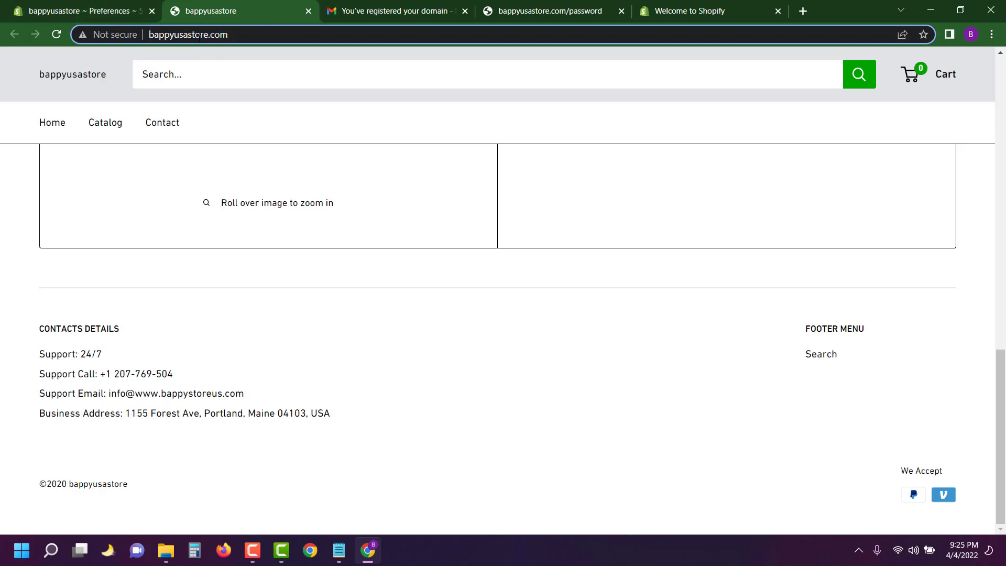
# Compare with the password page tab, then return to the admin Preferences page
pyautogui.click(542, 11)
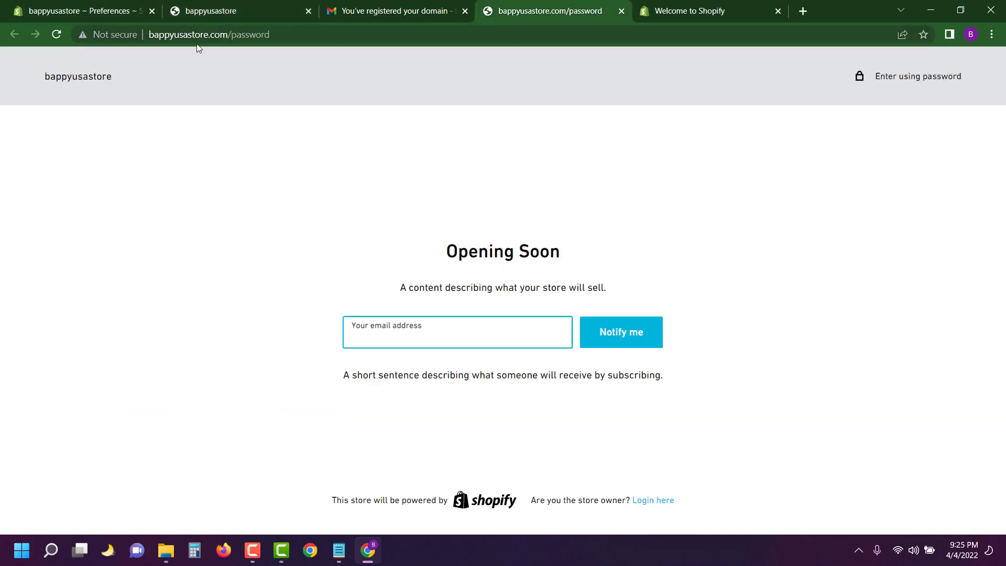
pyautogui.click(218, 16)
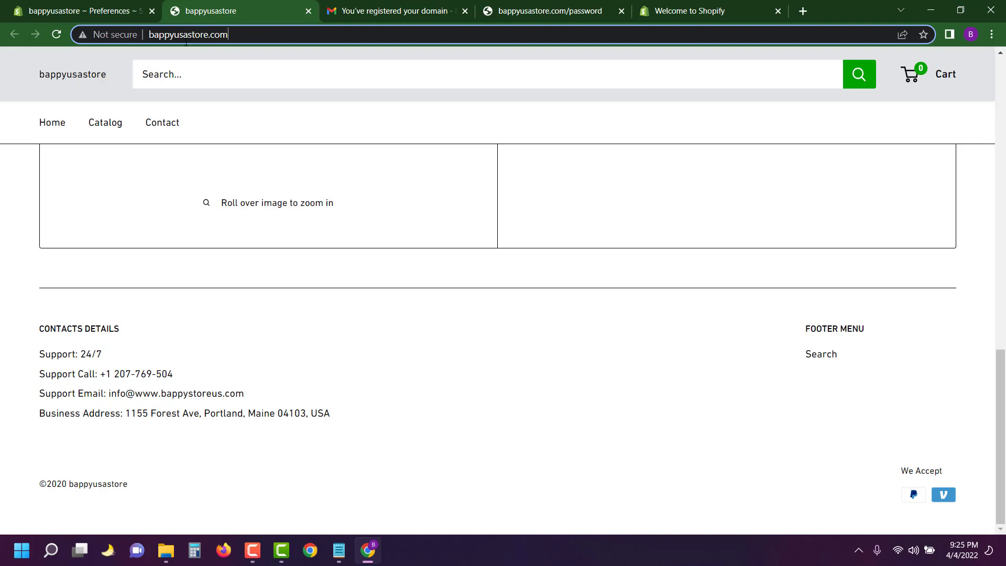
pyautogui.click(58, 4)
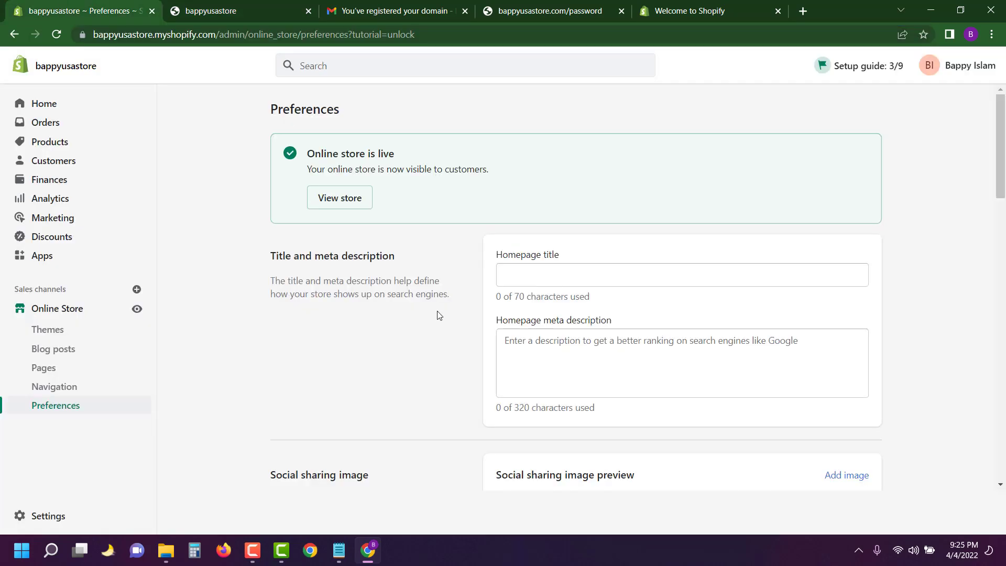
pyautogui.click(221, 4)
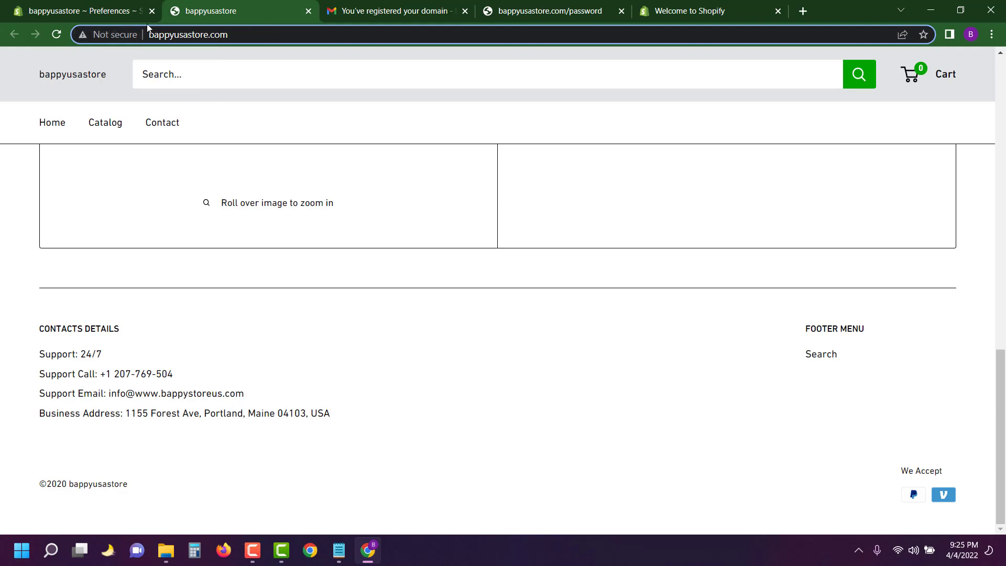
pyautogui.click(66, 7)
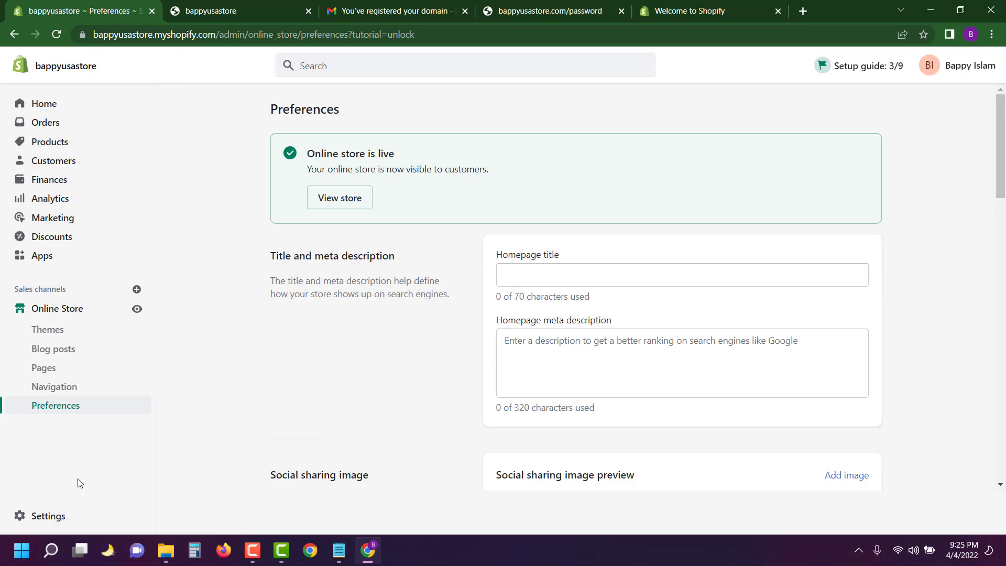
# Go to Settings > Domains and start changing the primary domain from bappyusastore.com
pyautogui.click(57, 515)
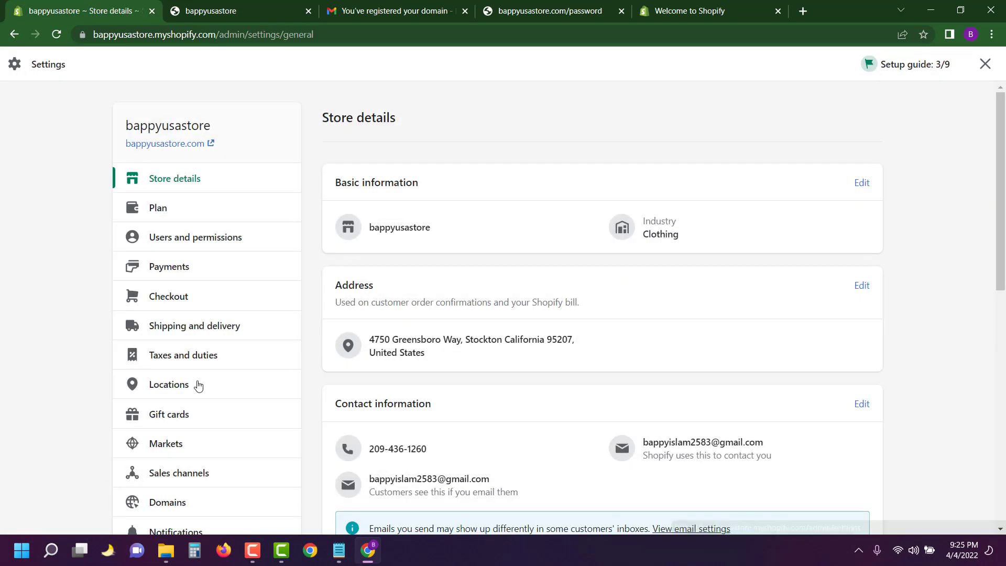
pyautogui.scroll(-1, 172, 435)
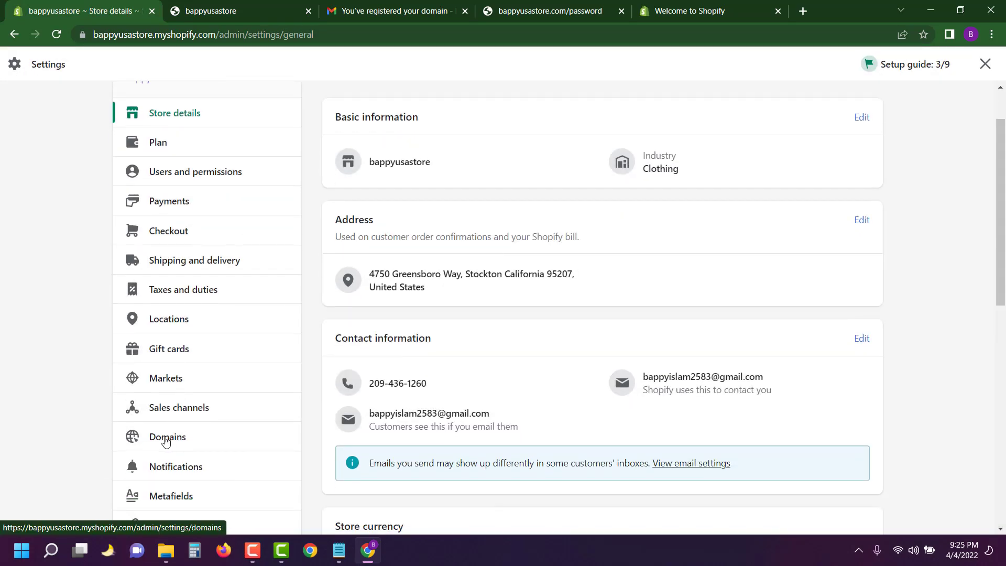
pyautogui.click(166, 441)
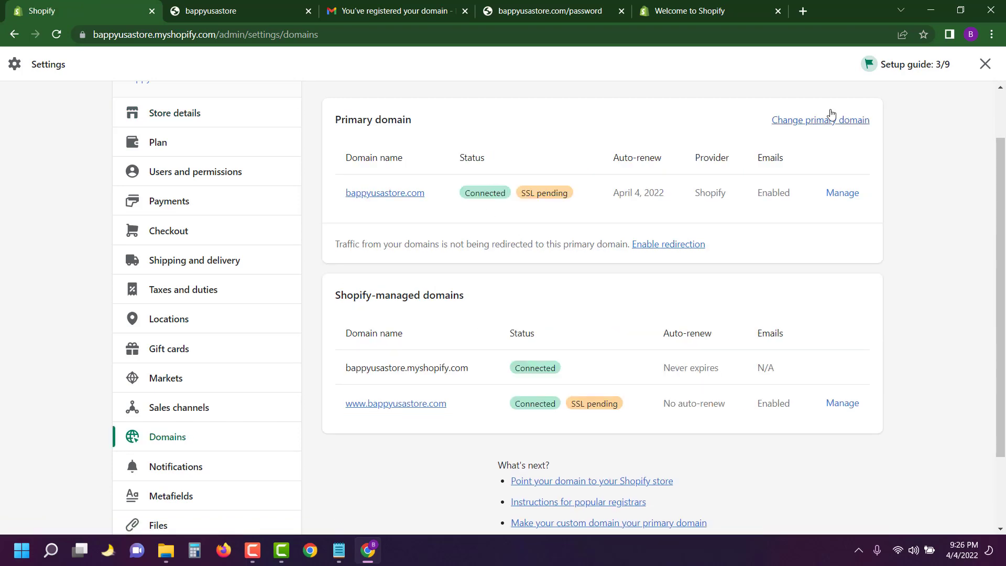
pyautogui.click(813, 124)
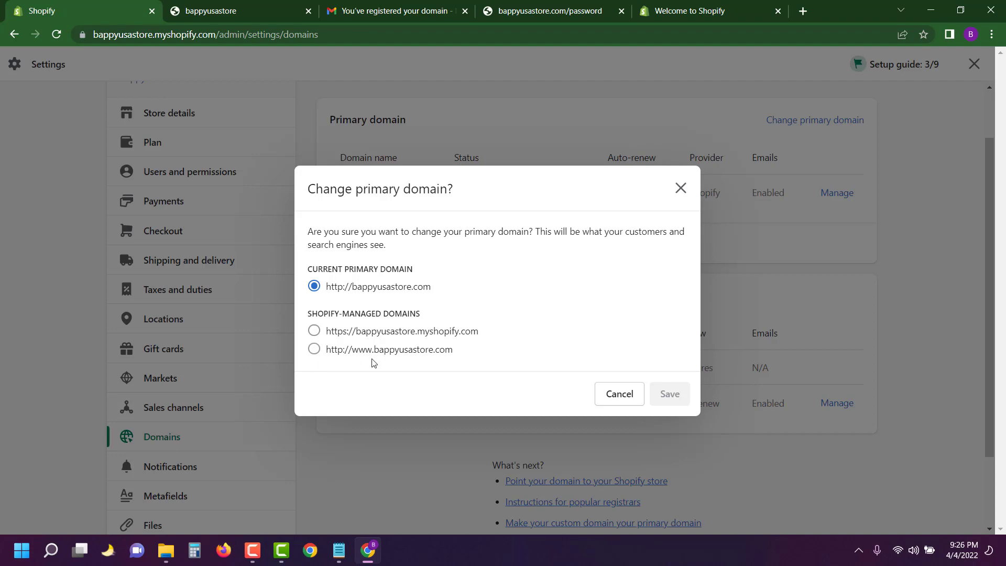
pyautogui.click(408, 351)
pyautogui.click(668, 401)
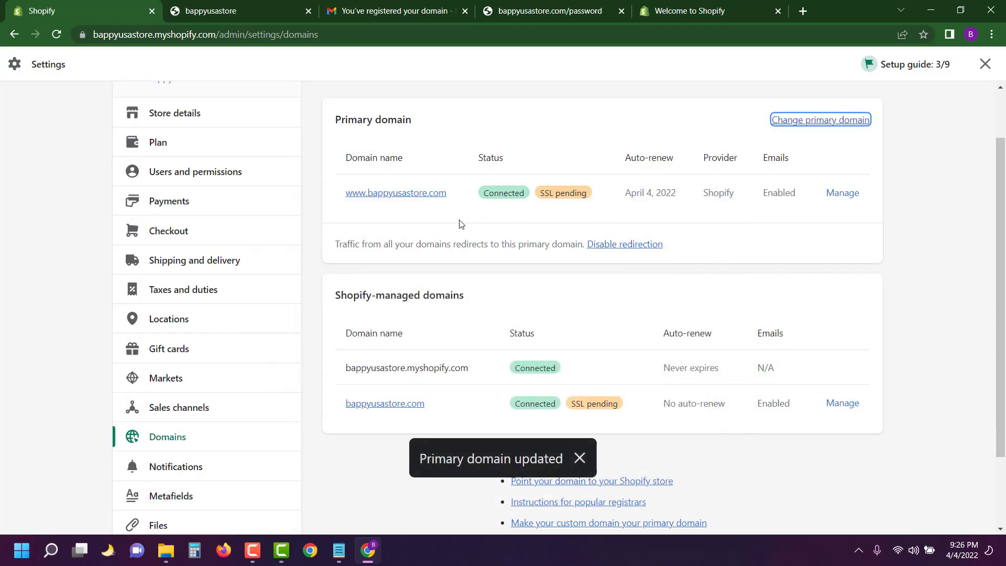
pyautogui.scroll(2, 165, 144)
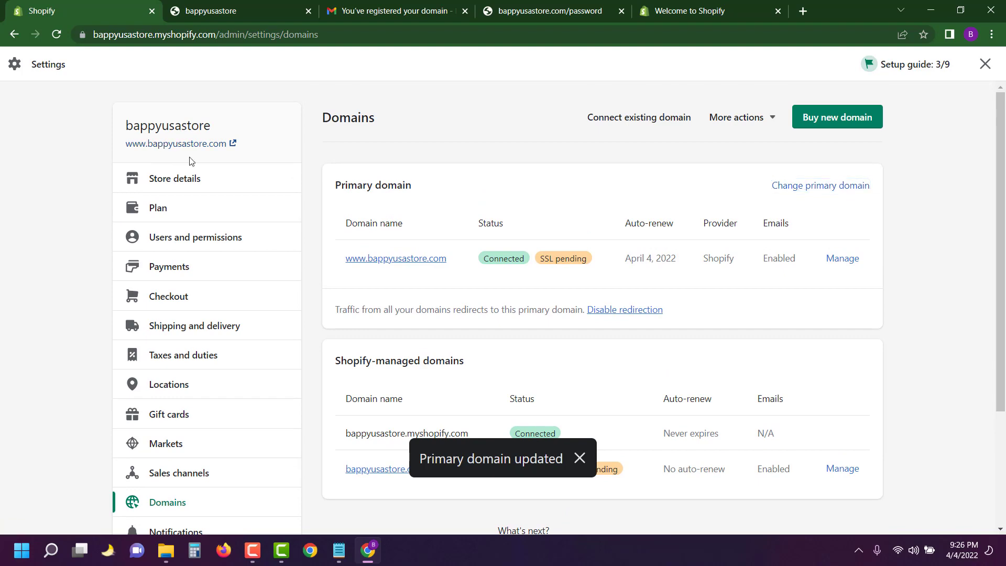
pyautogui.click(164, 144)
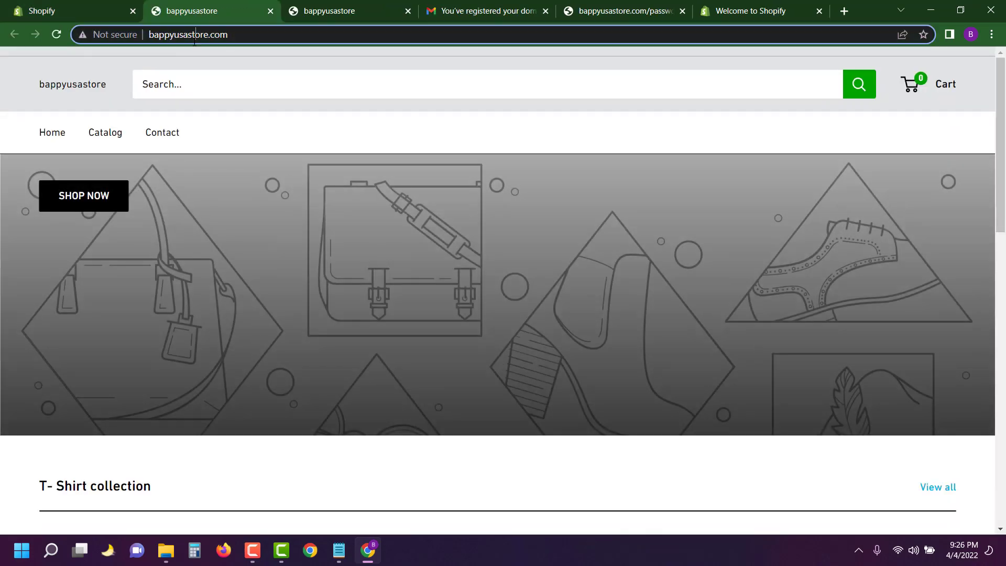
pyautogui.doubleClick(194, 37)
# Check the storefront's web address and its connection security details
pyautogui.moveTo(155, 36); pyautogui.dragTo(252, 36)
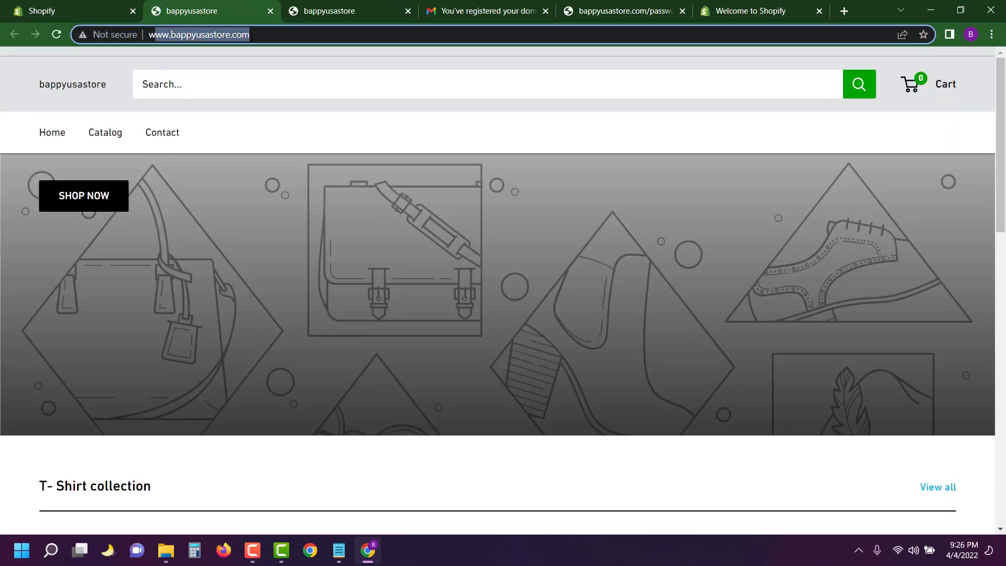
pyautogui.click(117, 36)
pyautogui.click(266, 62)
# Reload Domains settings to refresh SSL status, then bring up the domain registration email
pyautogui.click(100, 11)
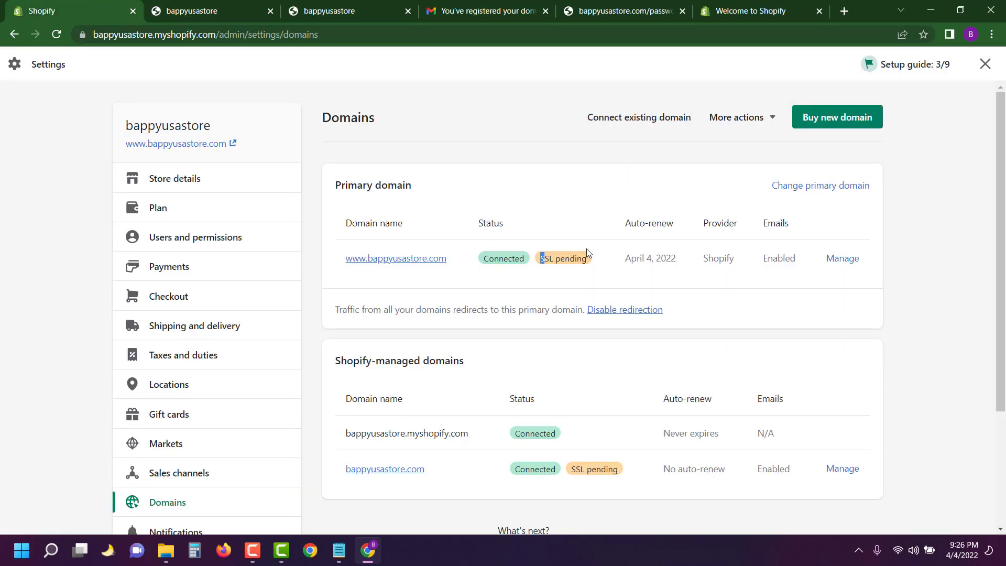
pyautogui.click(202, 3)
pyautogui.click(95, 5)
pyautogui.click(56, 34)
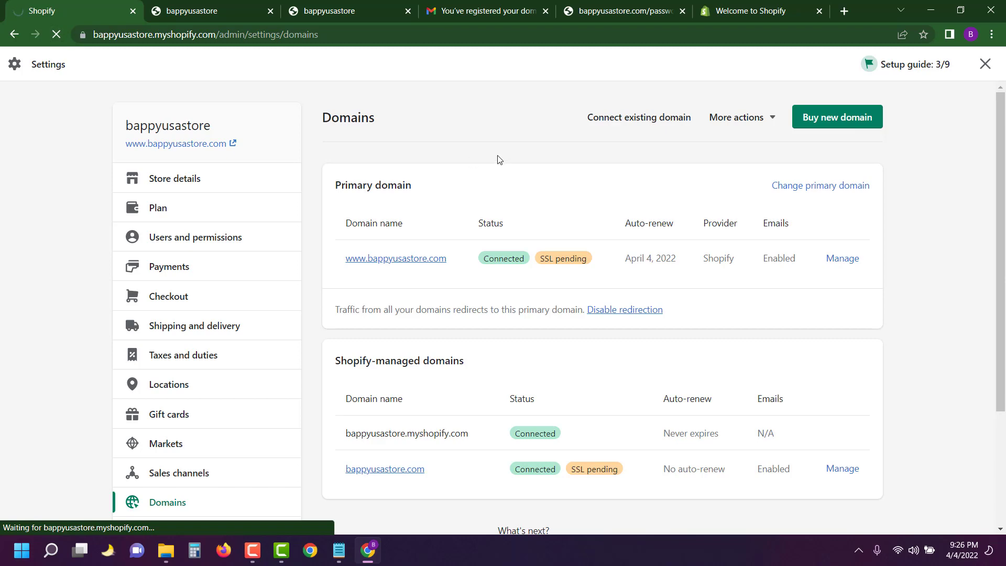
pyautogui.click(482, 10)
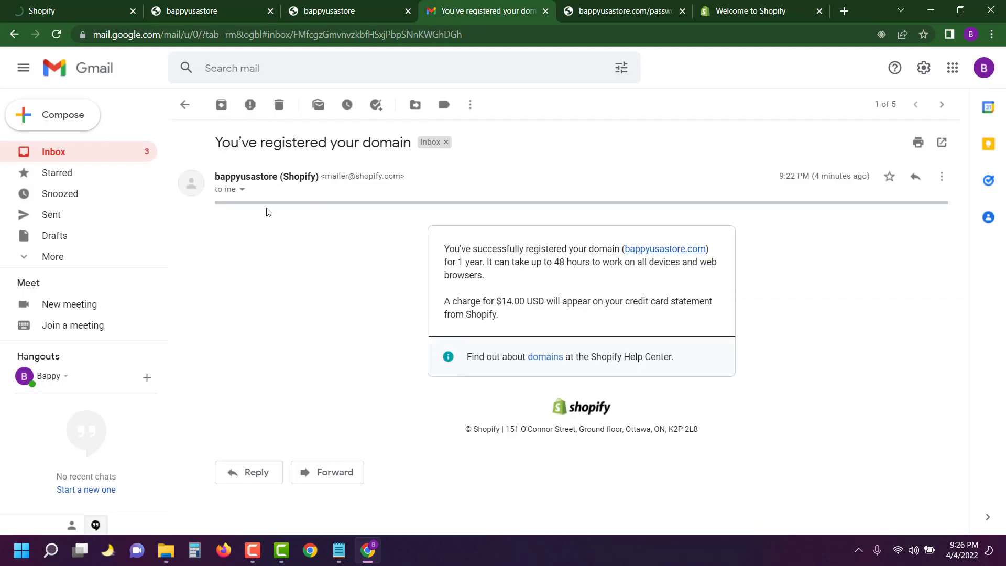
# Open Shopify's VERIFICATION REQUIRED email from the inbox and follow its approve.domainadmin.com link
pyautogui.click(189, 103)
pyautogui.click(377, 304)
pyautogui.scroll(-5, 518, 302)
pyautogui.scroll(2, 523, 293)
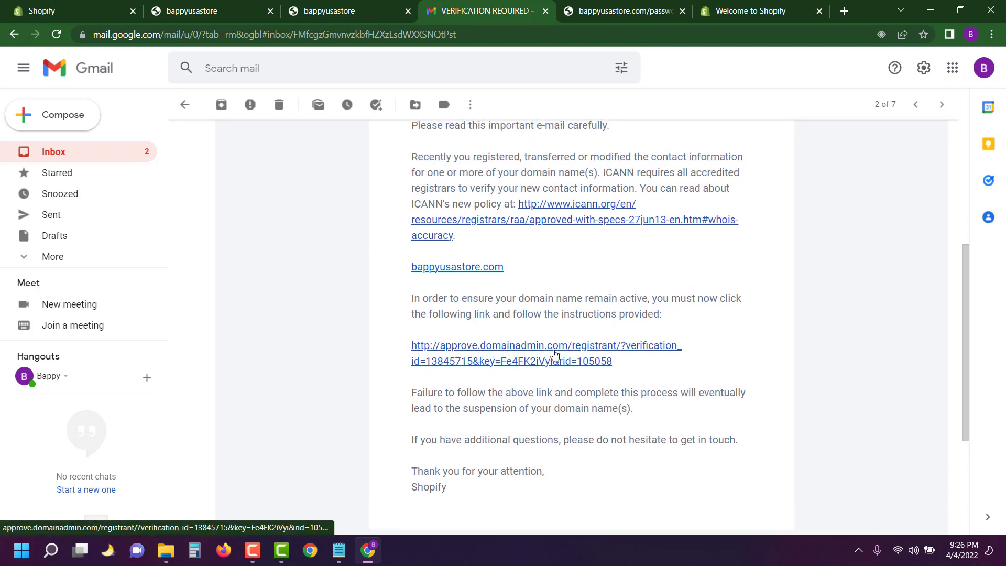
pyautogui.click(582, 354)
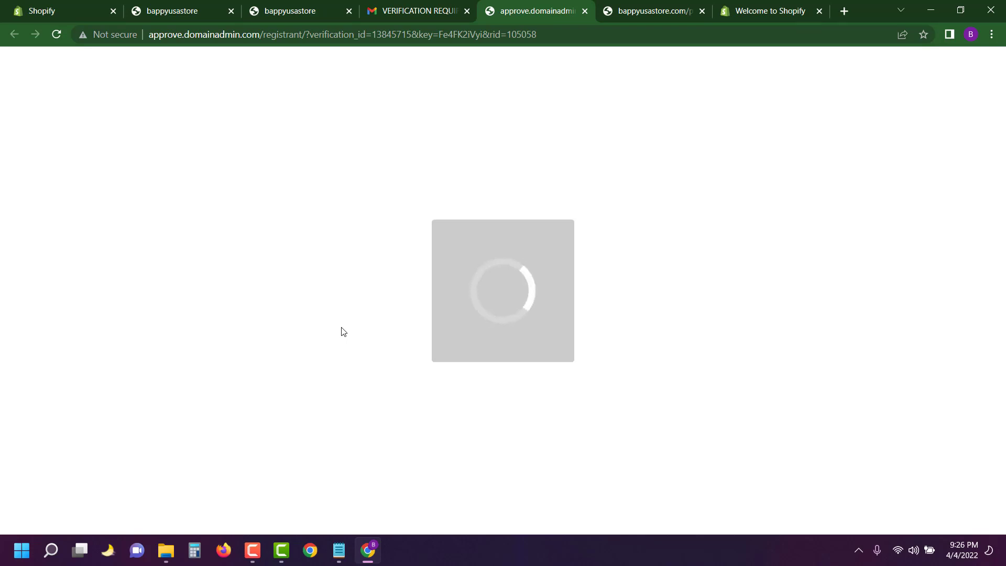
# Confirm the page reads Contact Information Verified, reviewing the verified name and email fields
pyautogui.scroll(-5, 341, 327)
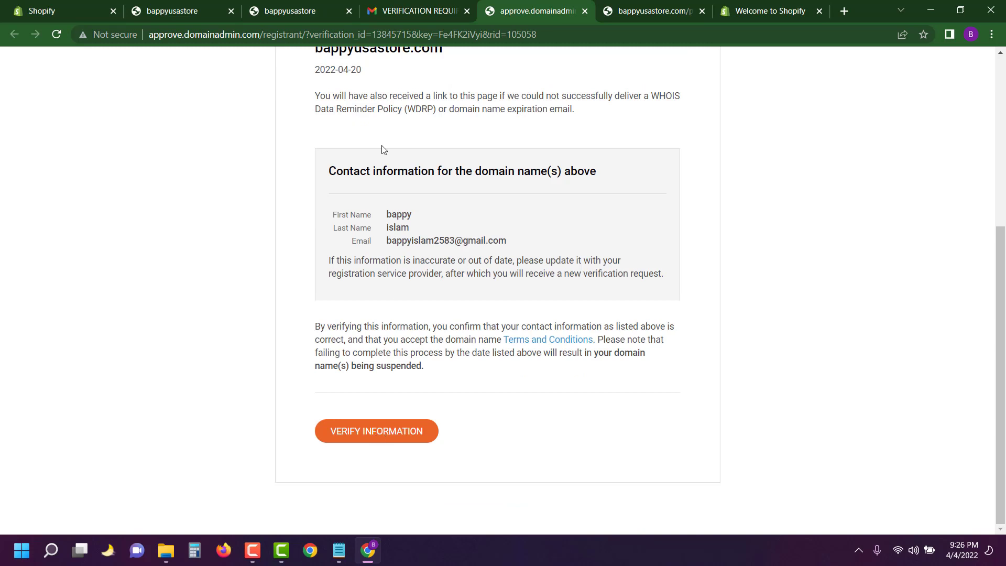
pyautogui.scroll(4, 413, 203)
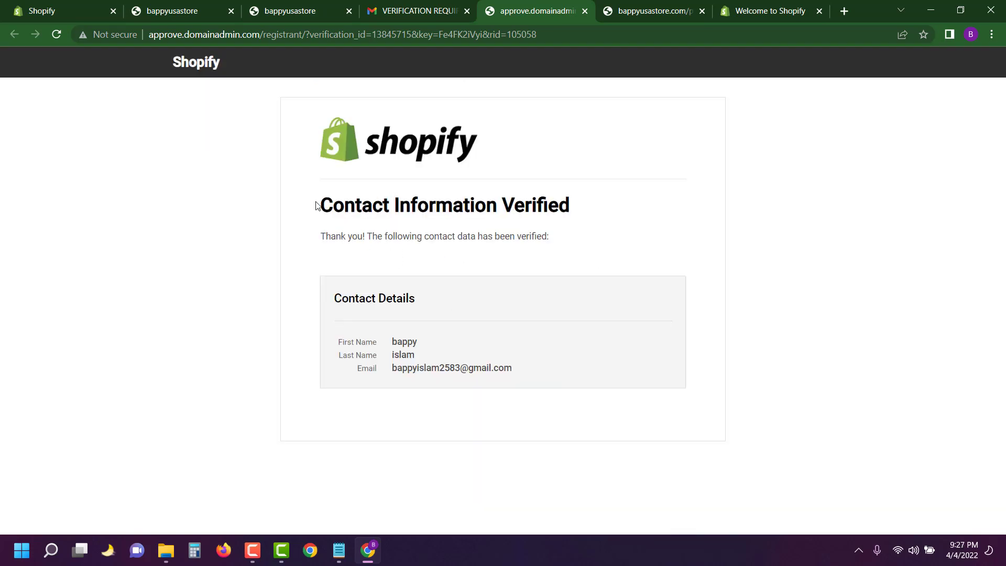
pyautogui.moveTo(316, 205); pyautogui.dragTo(597, 208)
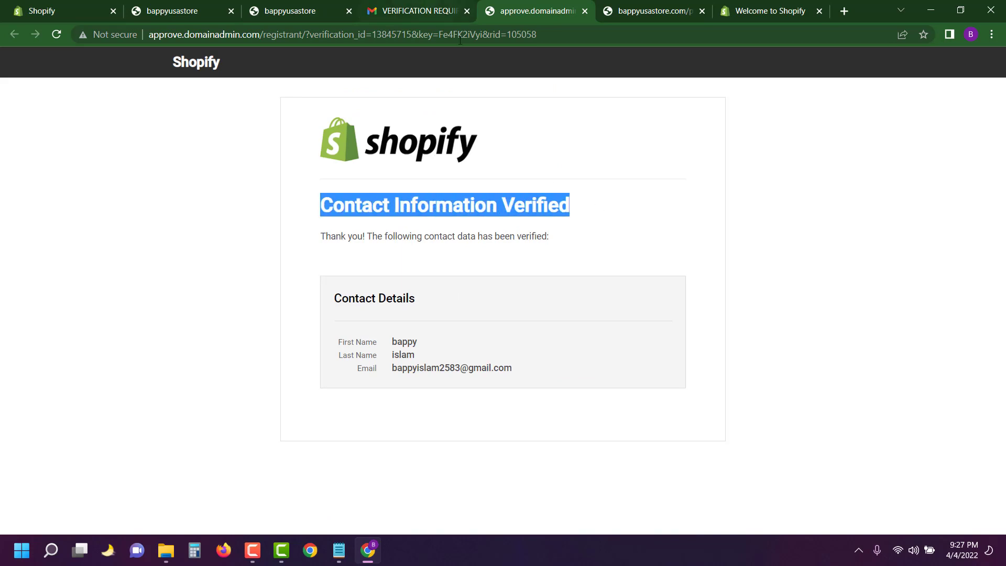
pyautogui.moveTo(336, 341); pyautogui.dragTo(438, 352)
pyautogui.moveTo(349, 371); pyautogui.dragTo(584, 373)
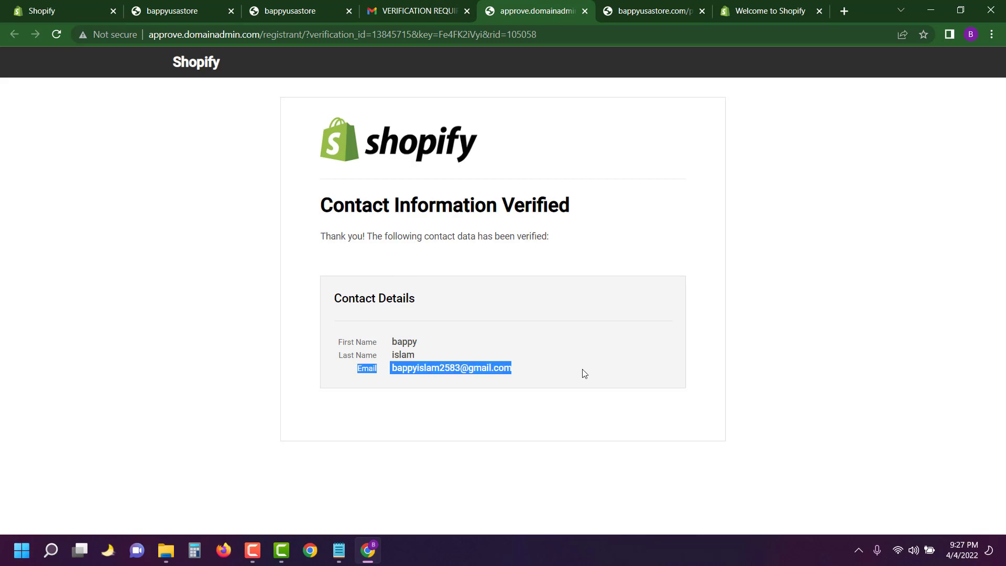
# Close the verification page and go back to the Gmail inbox
pyautogui.click(585, 11)
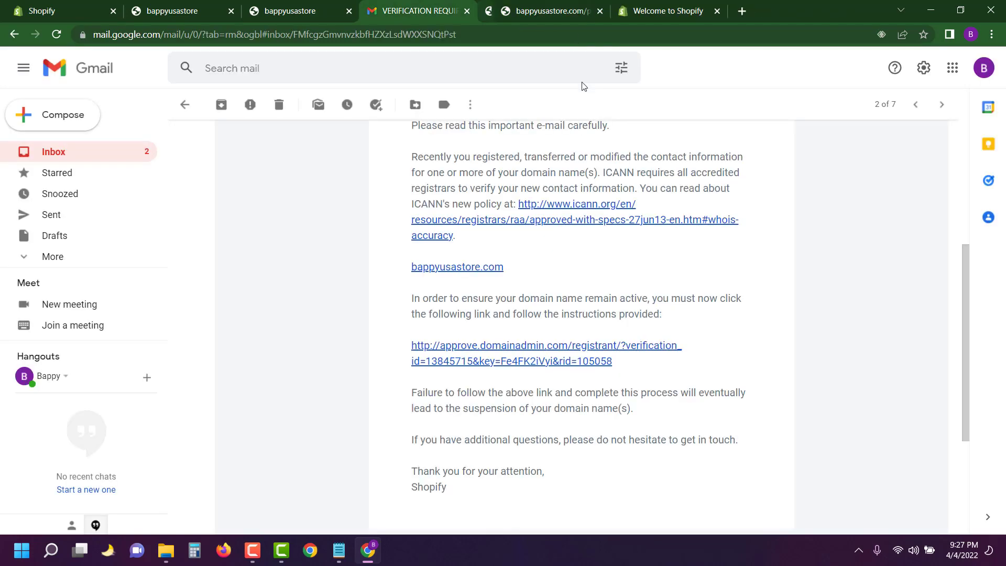
pyautogui.click(341, 11)
pyautogui.click(451, 13)
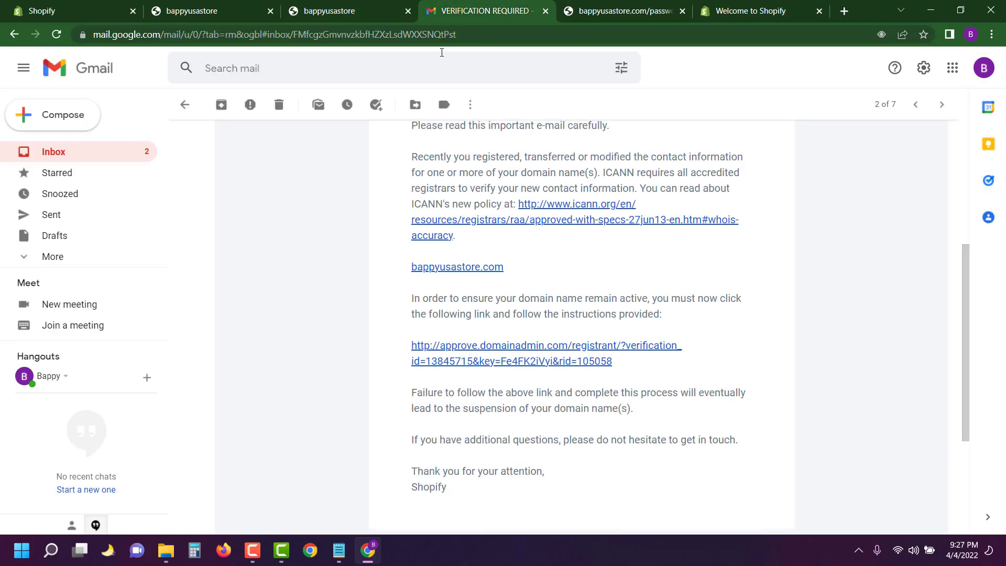
pyautogui.click(176, 104)
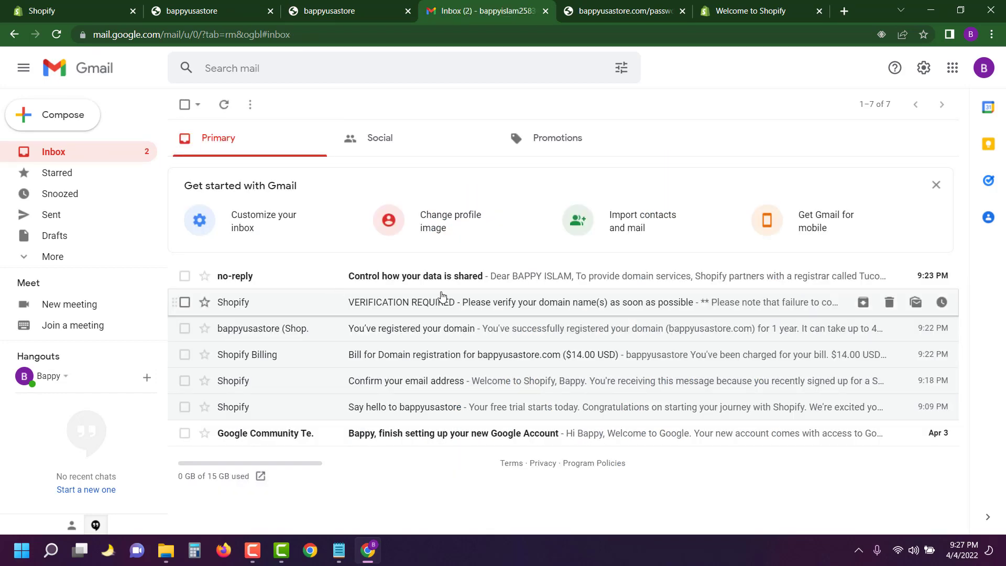
# Read through the 'Control how your data is shared' email, then return to the inbox
pyautogui.click(518, 278)
pyautogui.scroll(-1, 463, 323)
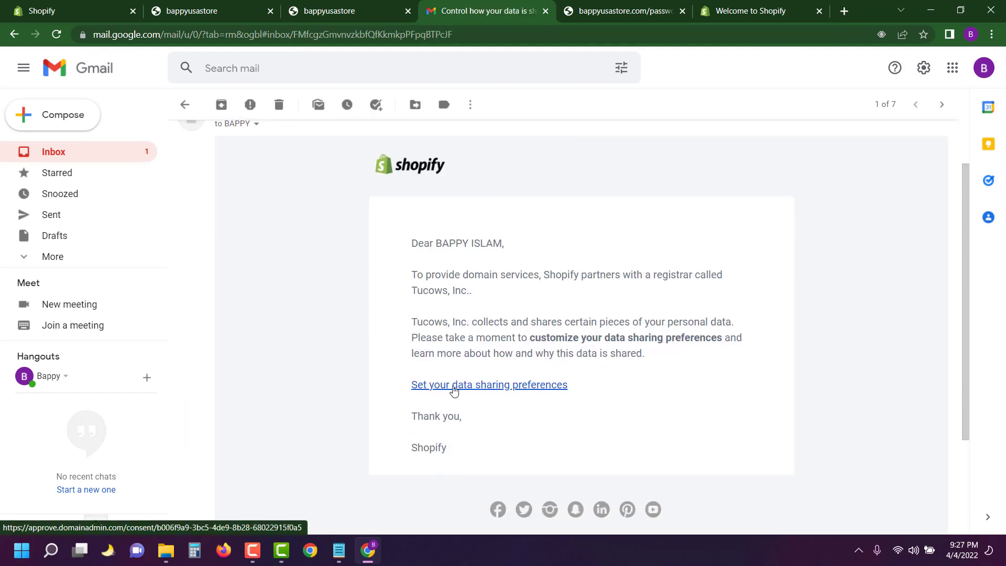
pyautogui.scroll(1, 404, 170)
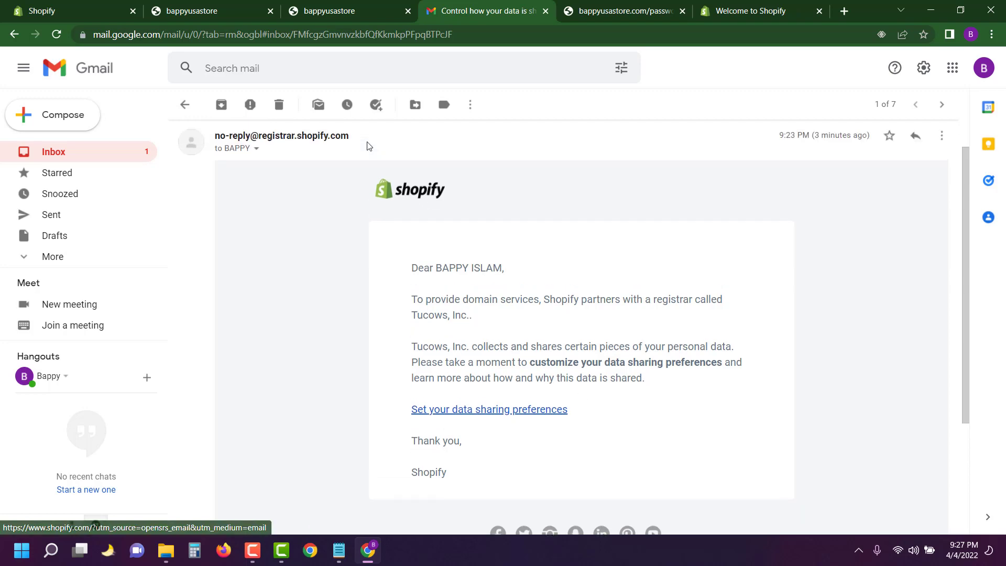
pyautogui.click(186, 104)
# Check the storefront's Not secure connection info, then reload Shopify's Domains settings
pyautogui.click(316, 12)
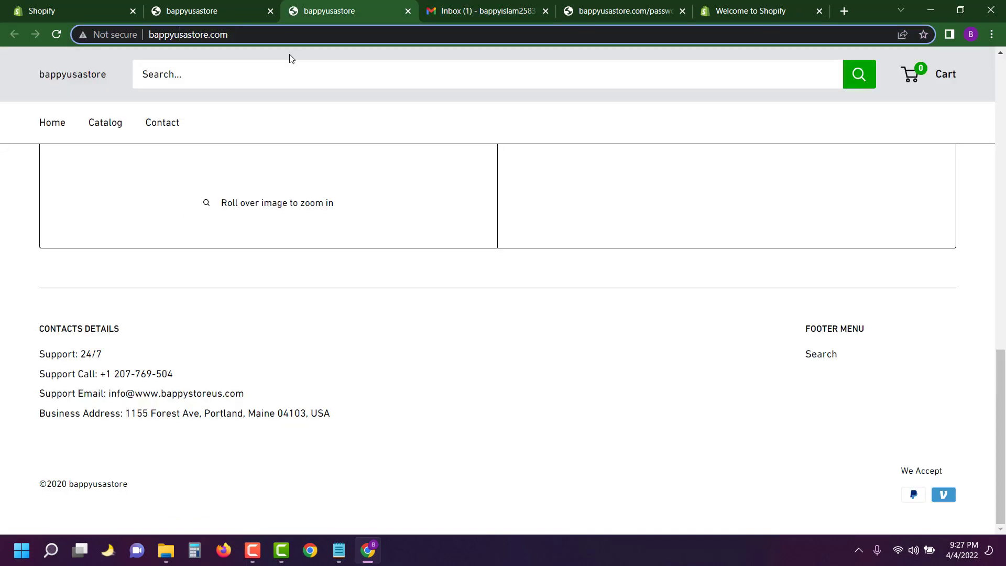
pyautogui.click(201, 8)
pyautogui.click(119, 29)
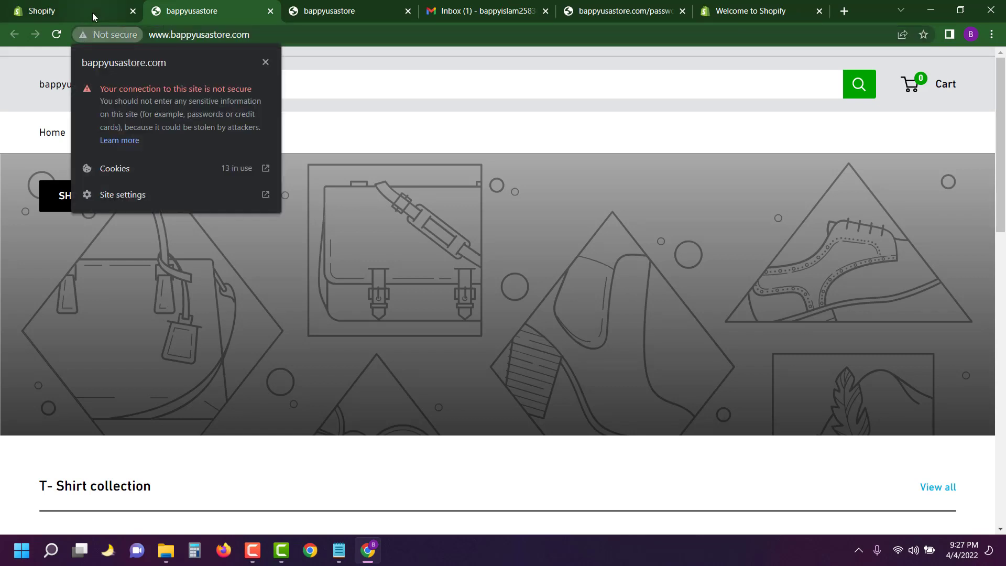
pyautogui.click(92, 12)
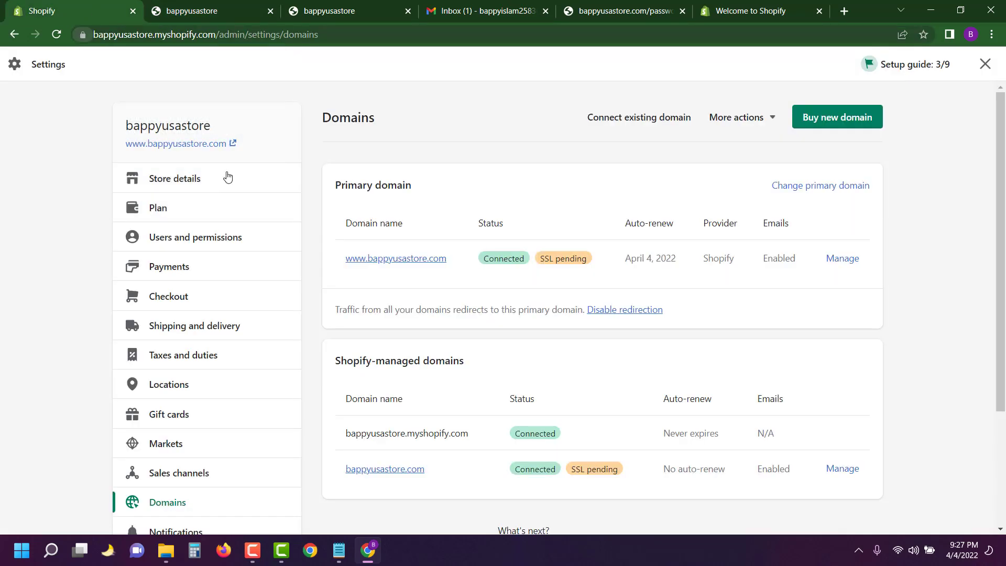
pyautogui.click(58, 37)
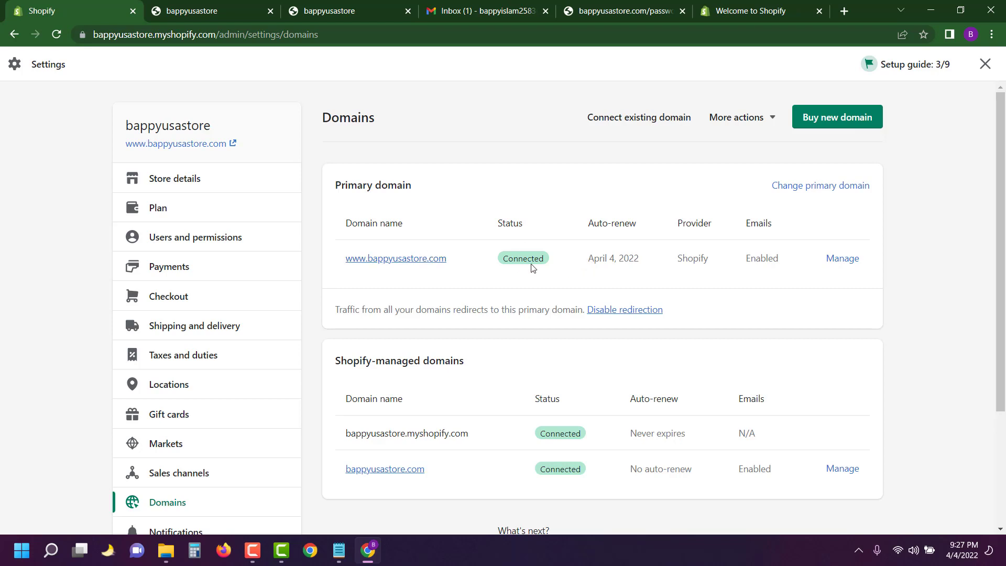
pyautogui.click(204, 9)
pyautogui.click(57, 35)
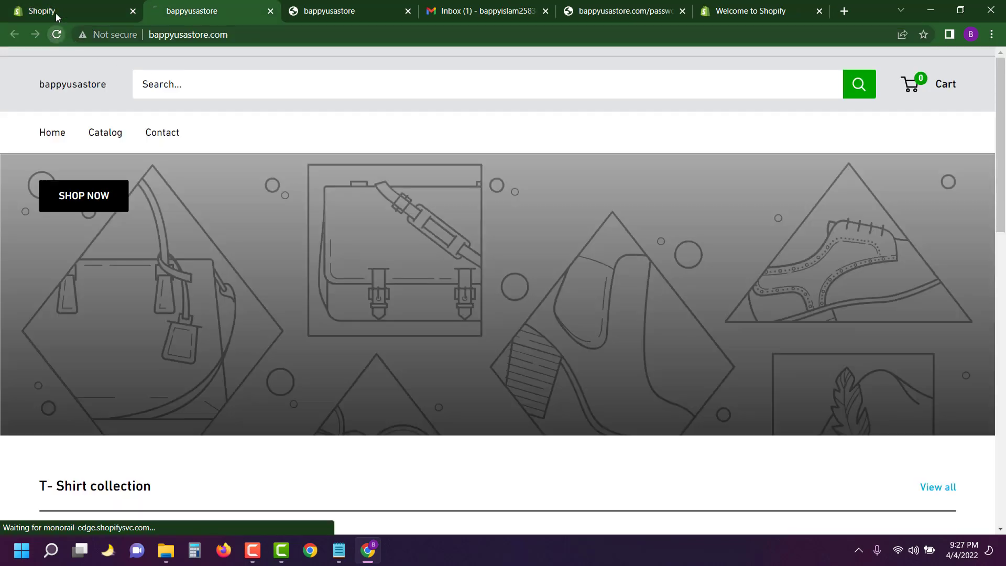
pyautogui.click(54, 12)
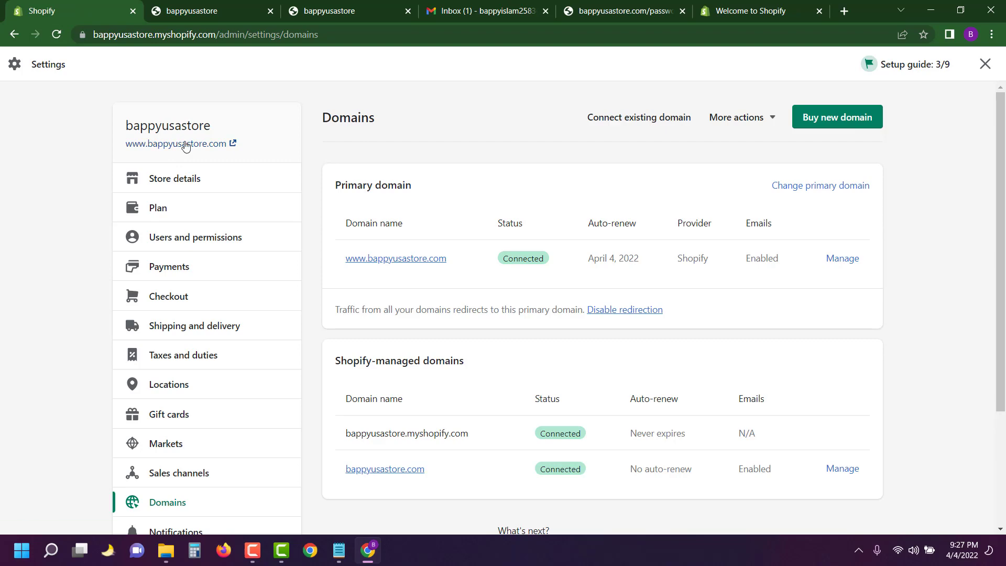
pyautogui.click(183, 144)
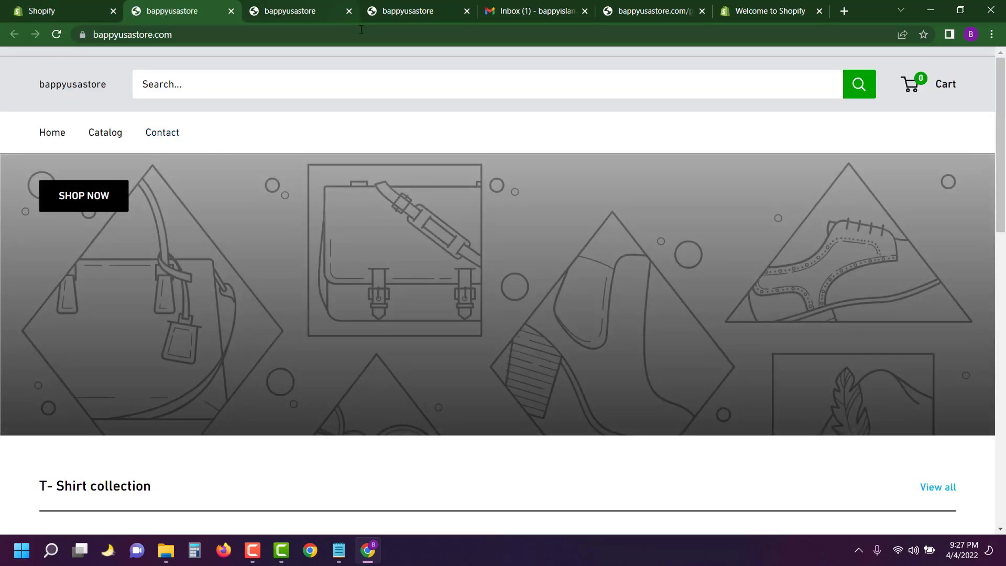
# Compare its web address with the older storefront tabs
pyautogui.click(344, 18)
pyautogui.click(147, 37)
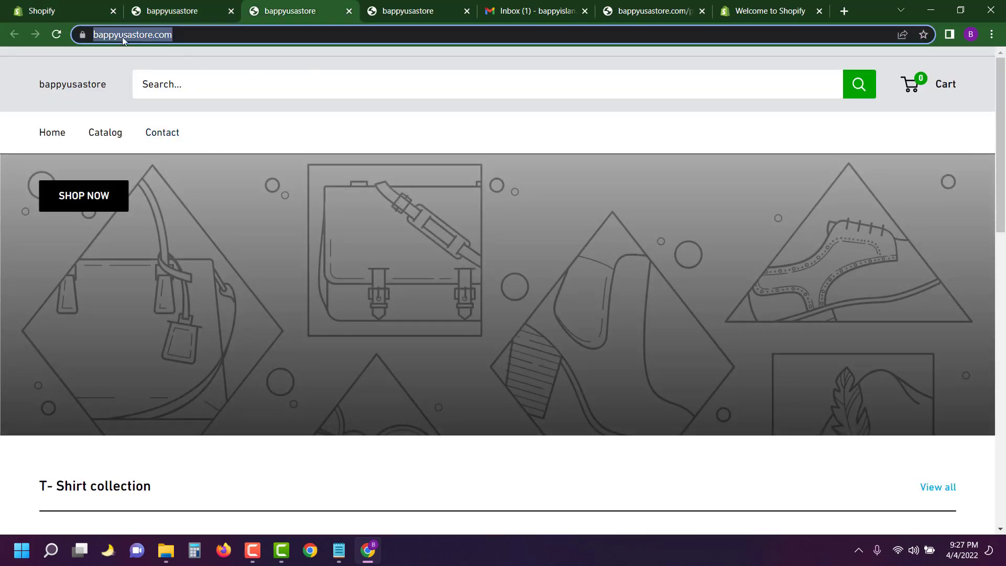
pyautogui.click(426, 4)
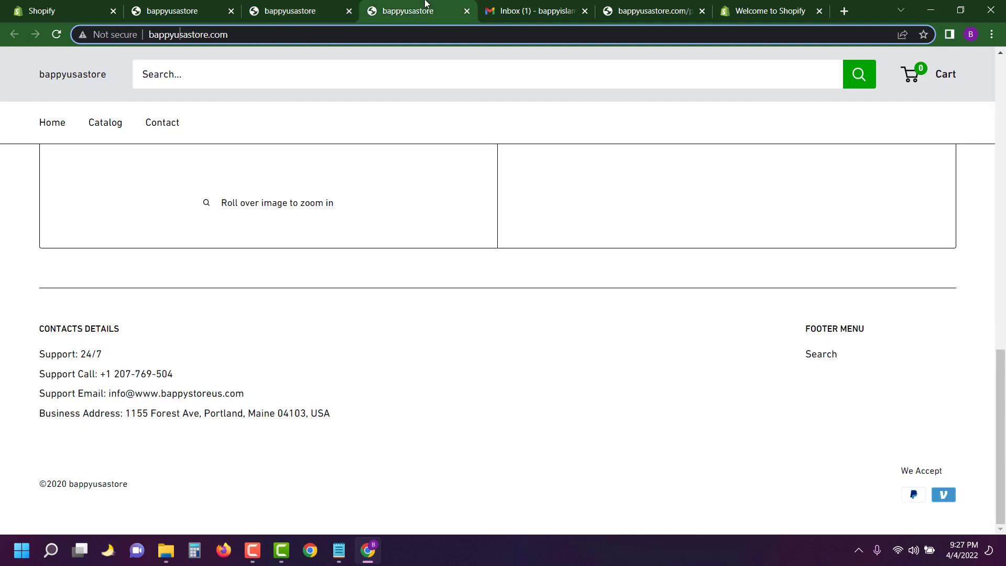